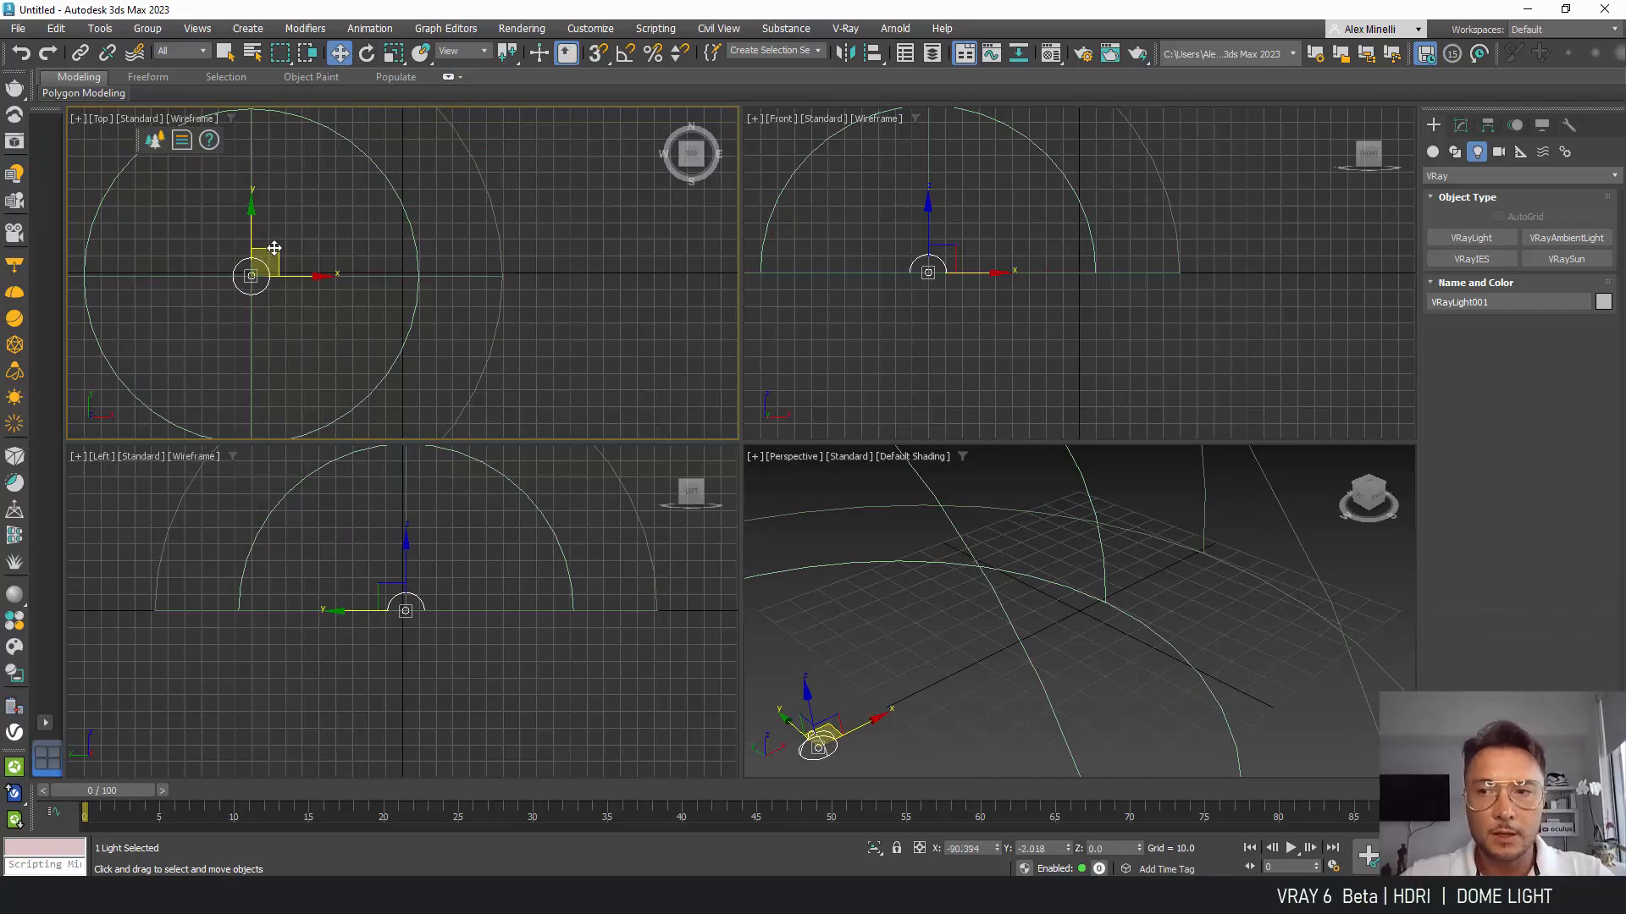
Step: Import the red sports car with black stripes from the Vehicles category of Chaos Cosmos, keeping a single copy in the scene
left_click(14, 648)
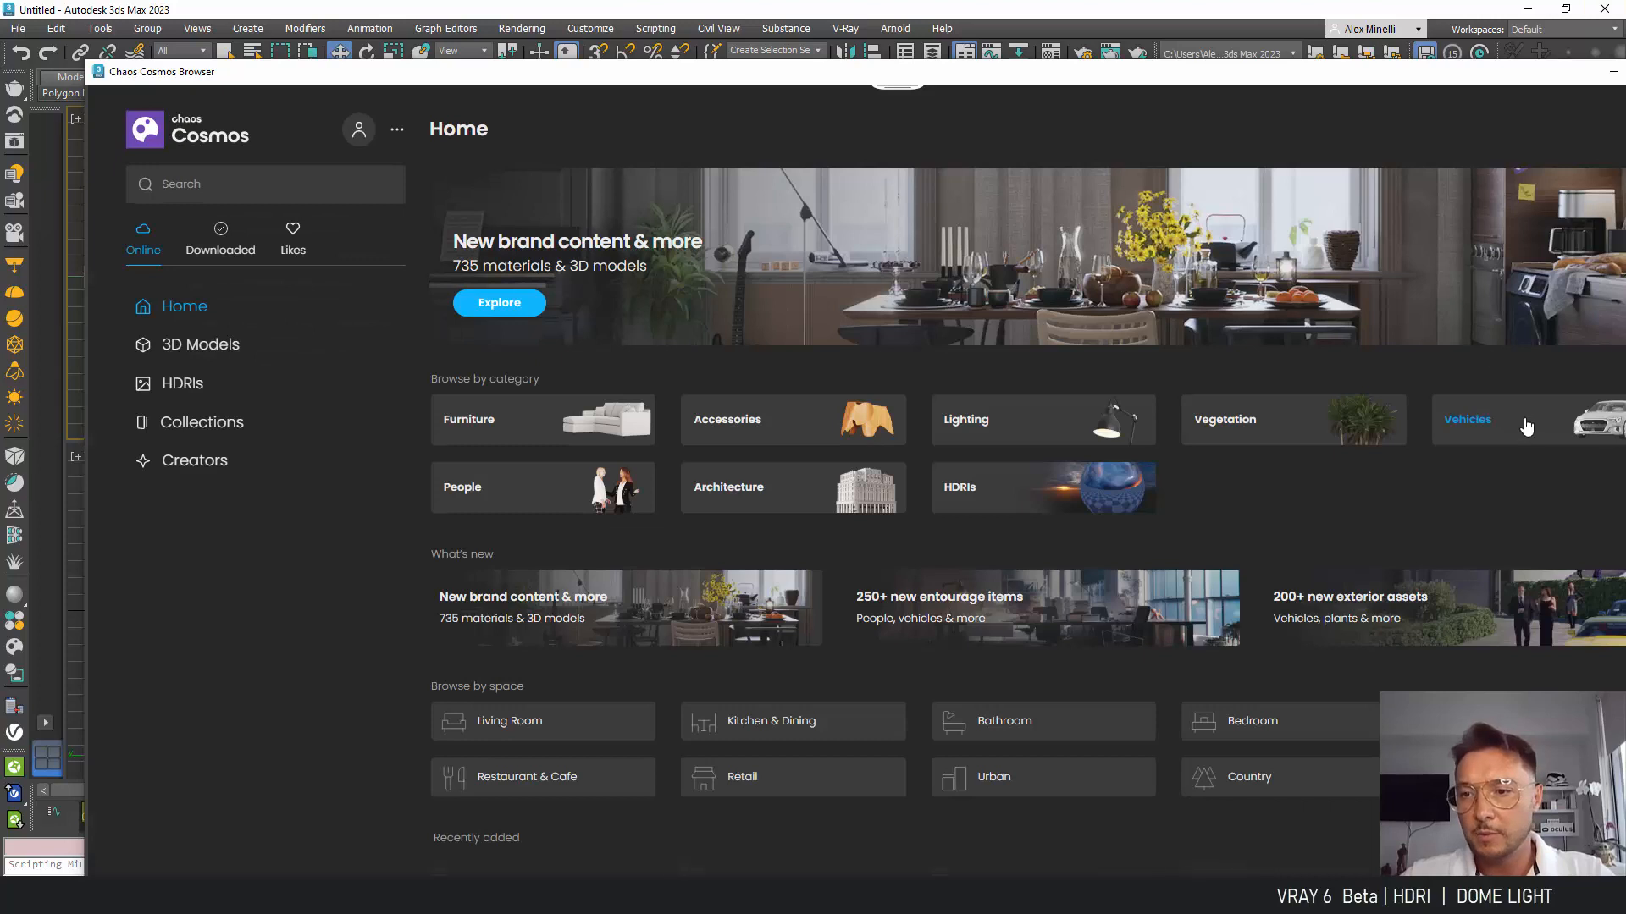
left_click(1526, 428)
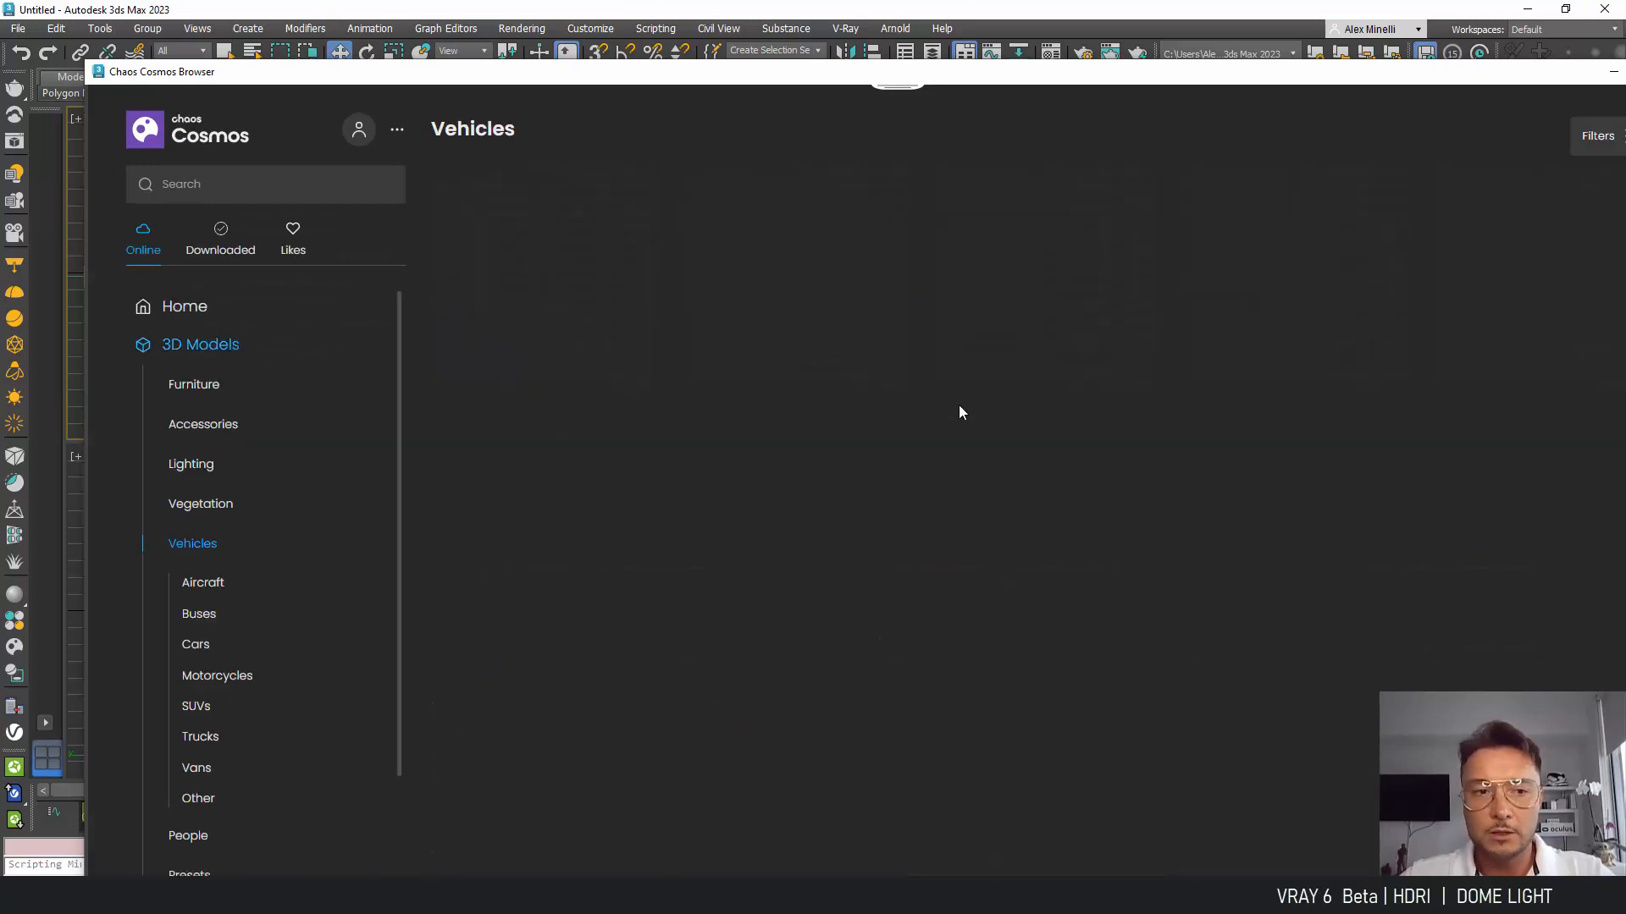
scroll(937, 412, "down", 15)
scroll(932, 411, "down", 15)
scroll(906, 419, "down", 10)
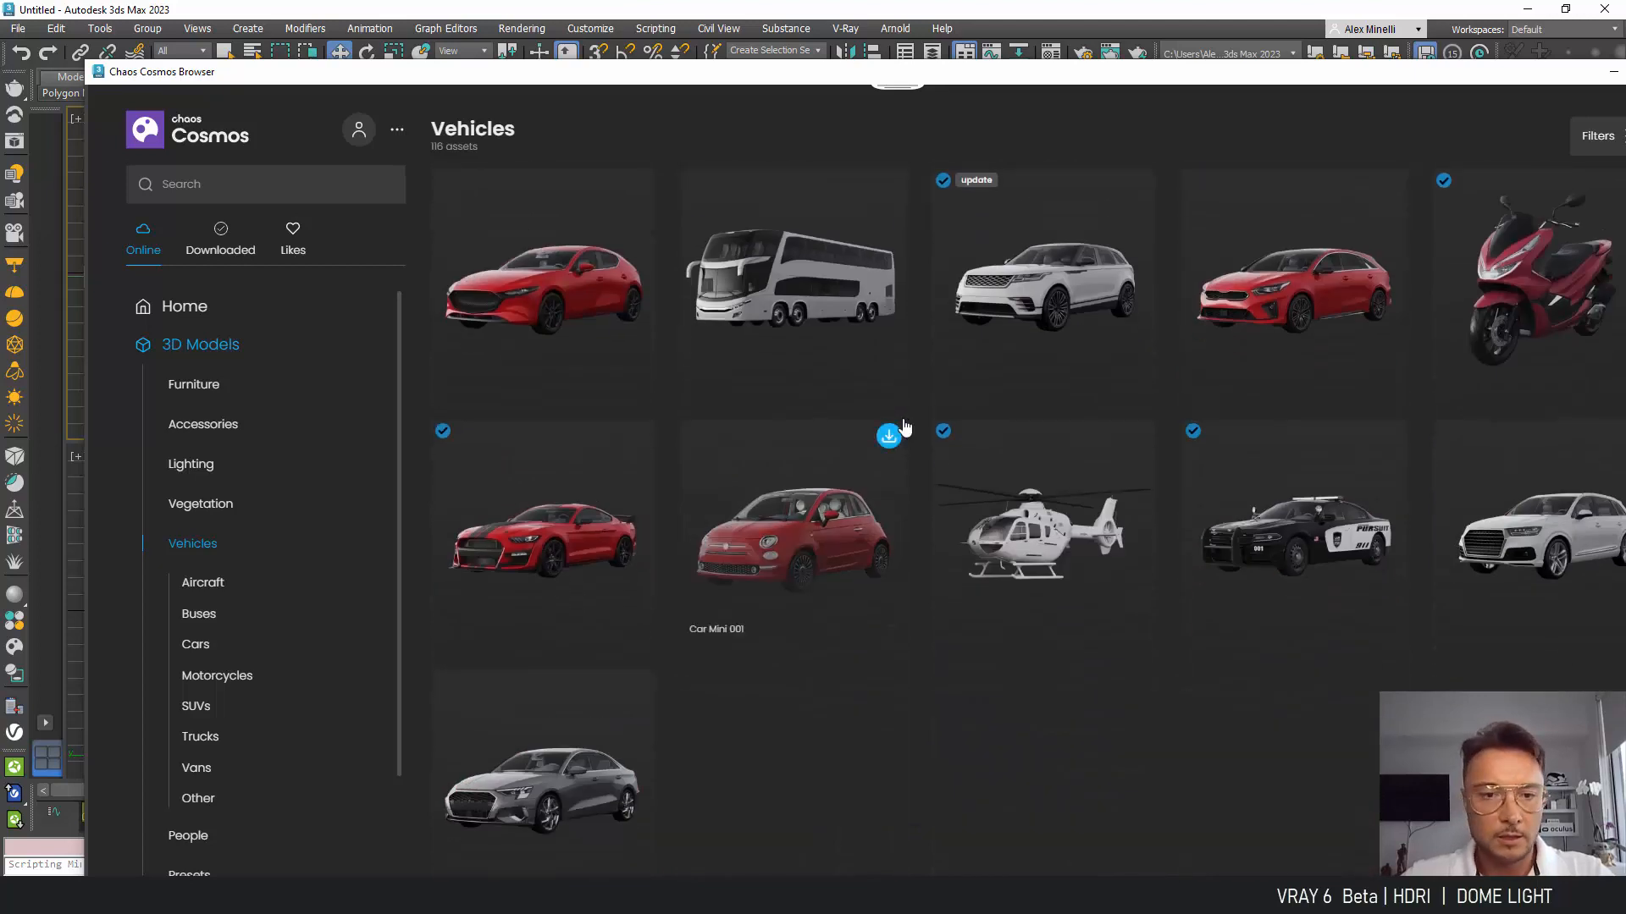
left_click(576, 508)
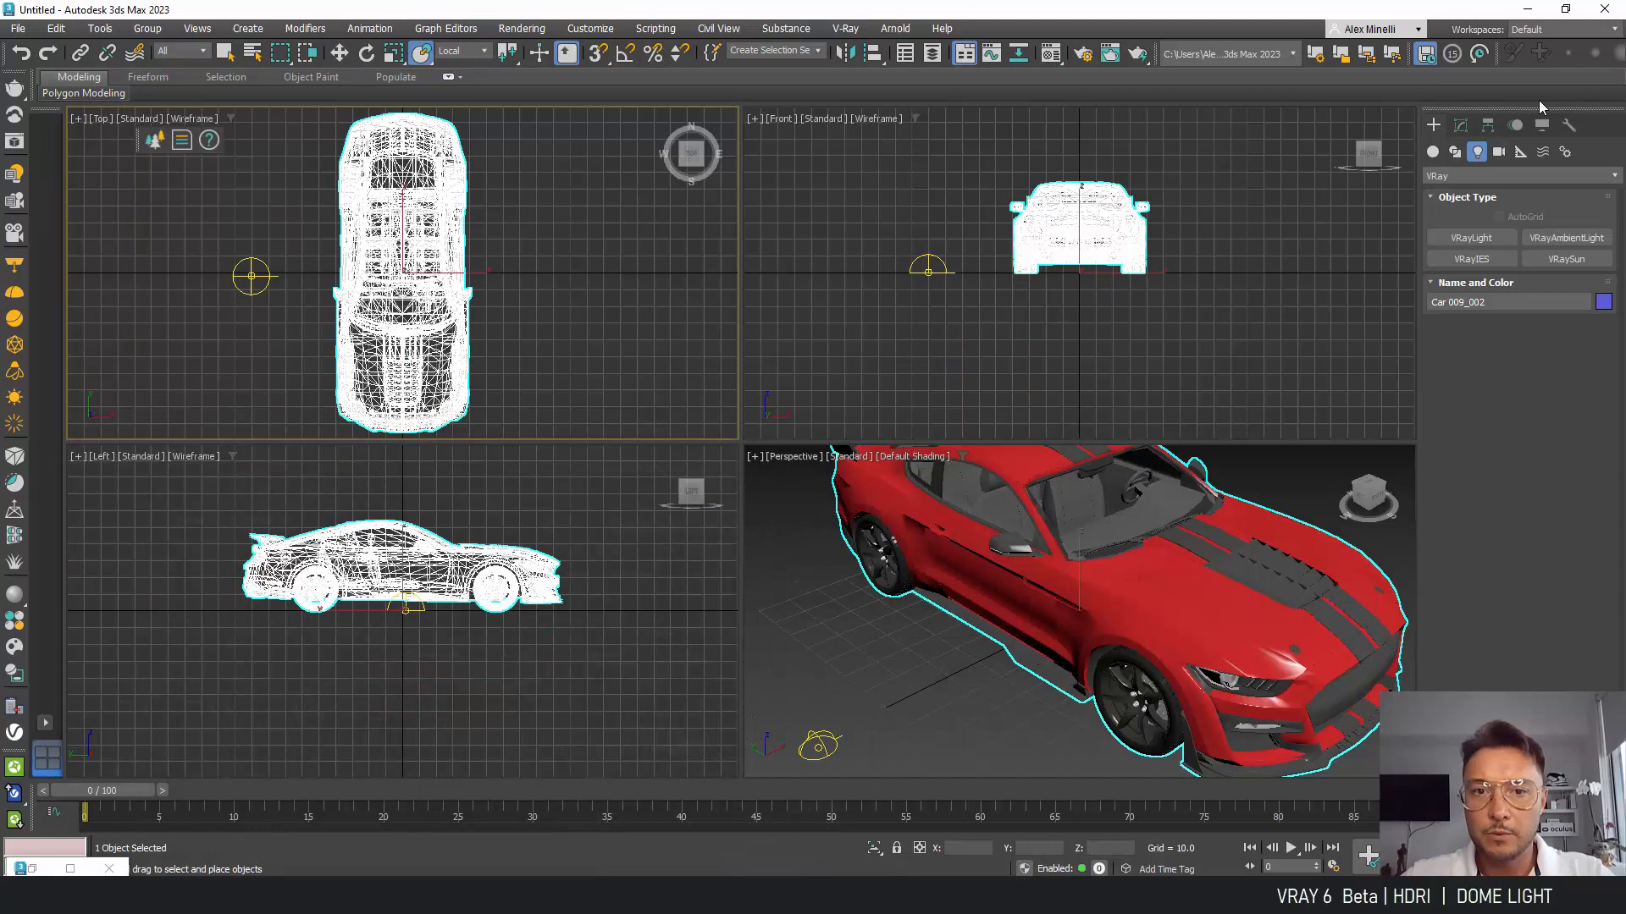
mouse_move(1106, 570)
left_mouse_down("shift")
mouse_move(1070, 573)
mouse_move(1321, 475)
left_mouse_up("shift")
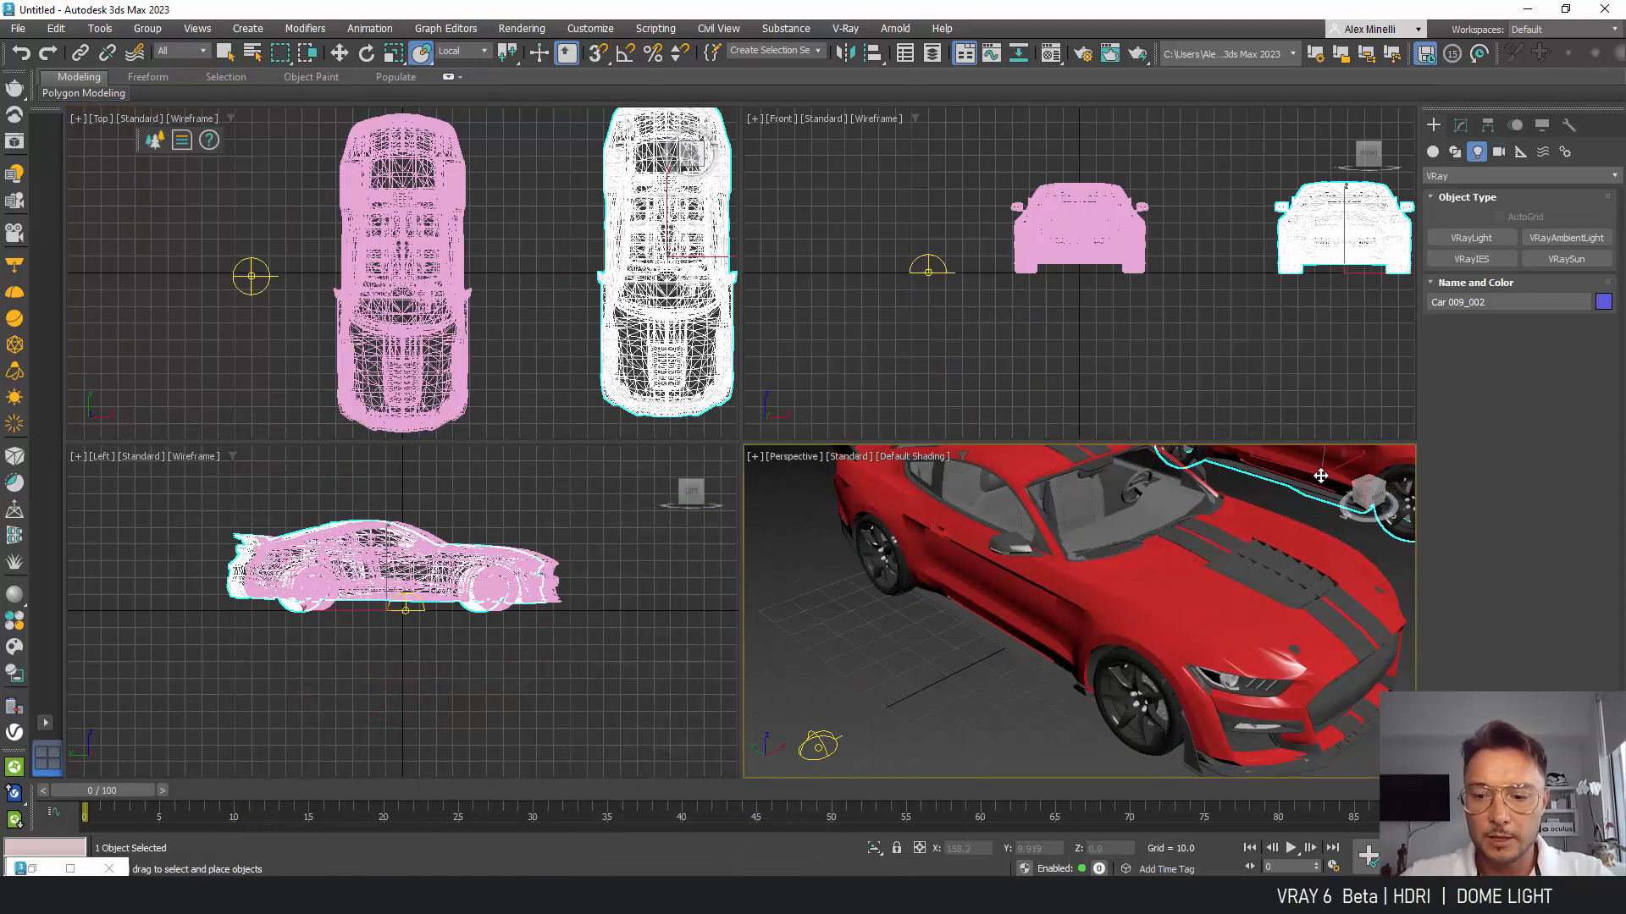
right_click(1321, 476)
left_click(1157, 534)
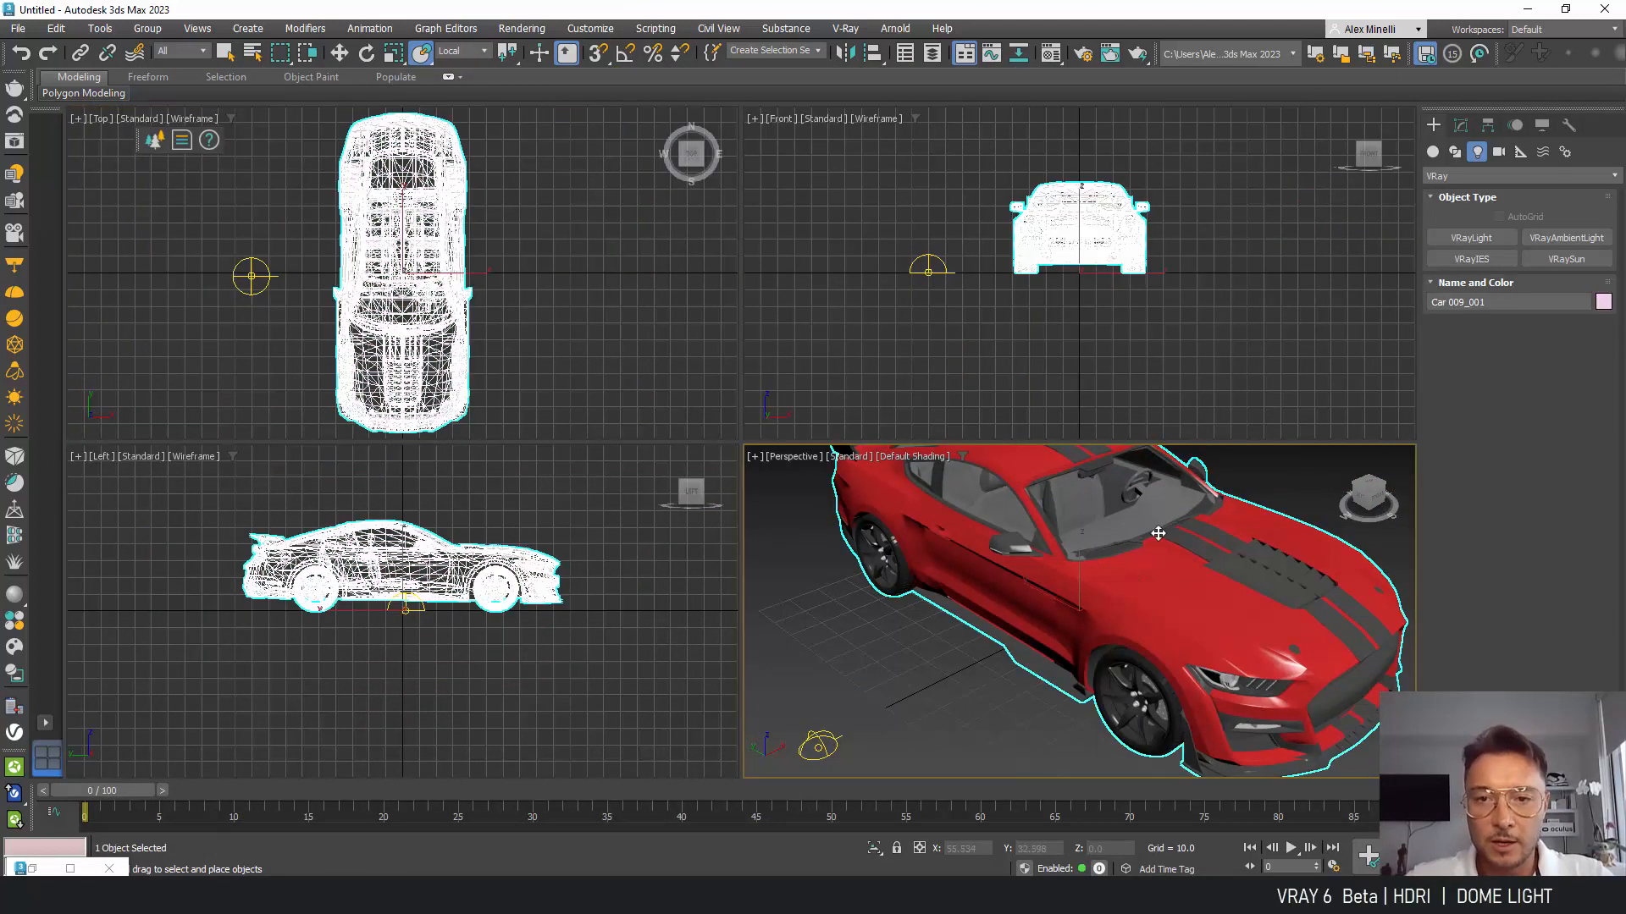
Step: Assign a VRayBitmap with venice_sunset_8k.exr as the map of the V-Ray dome light
scroll(1196, 583, "down", 5)
middle_click_drag(1218, 603, 1147, 577, "alt")
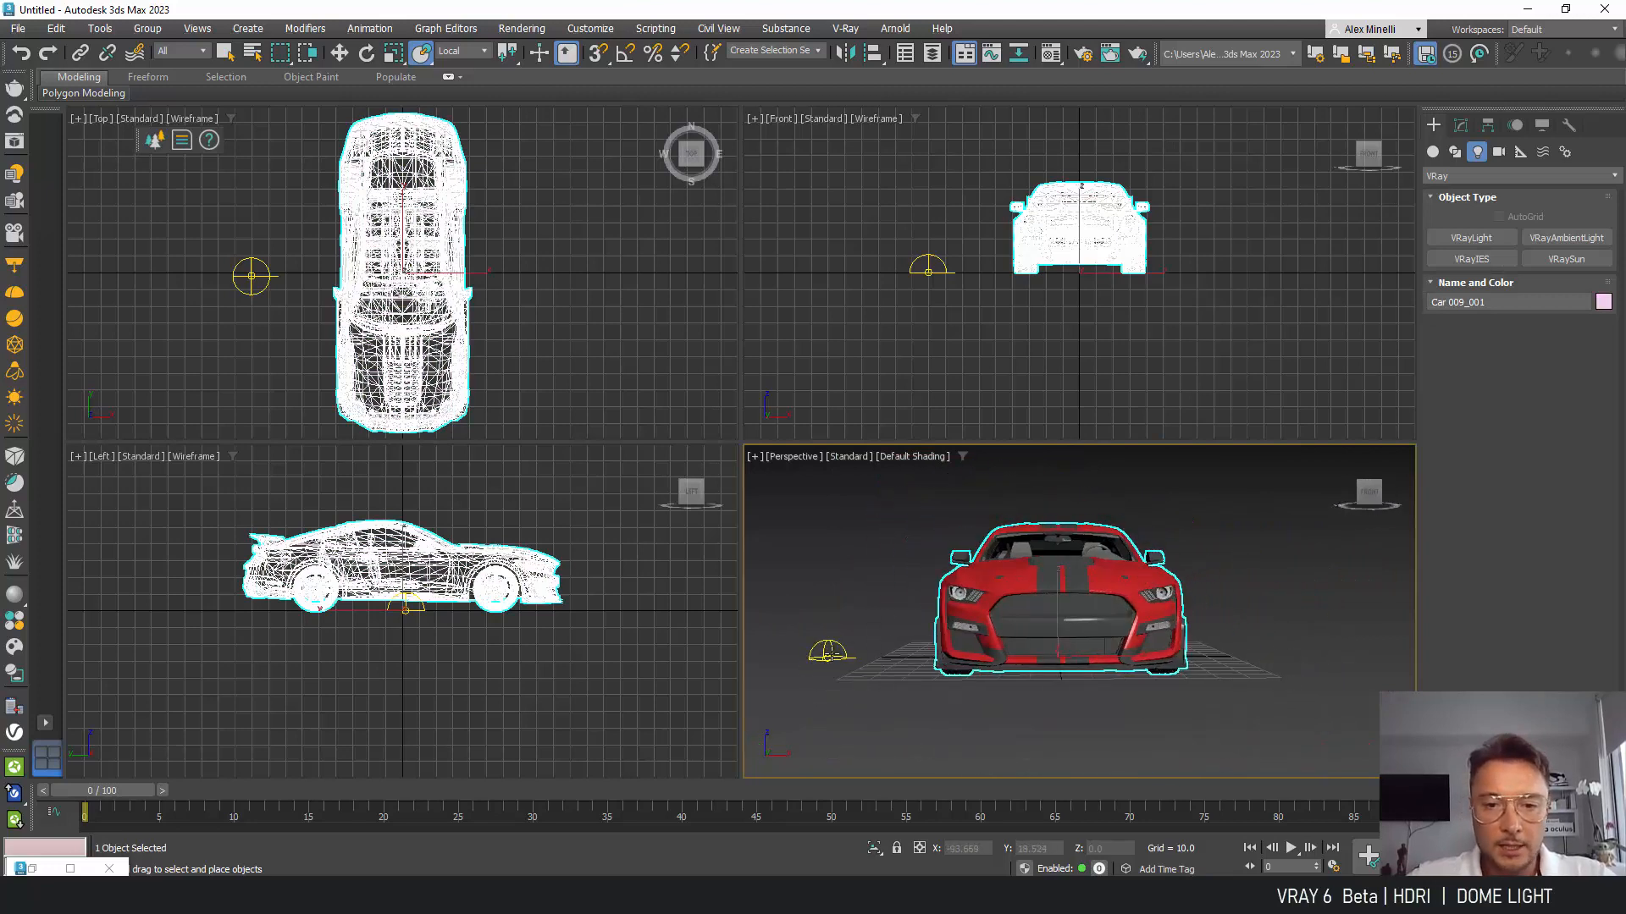
left_click(831, 654)
left_click(1460, 126)
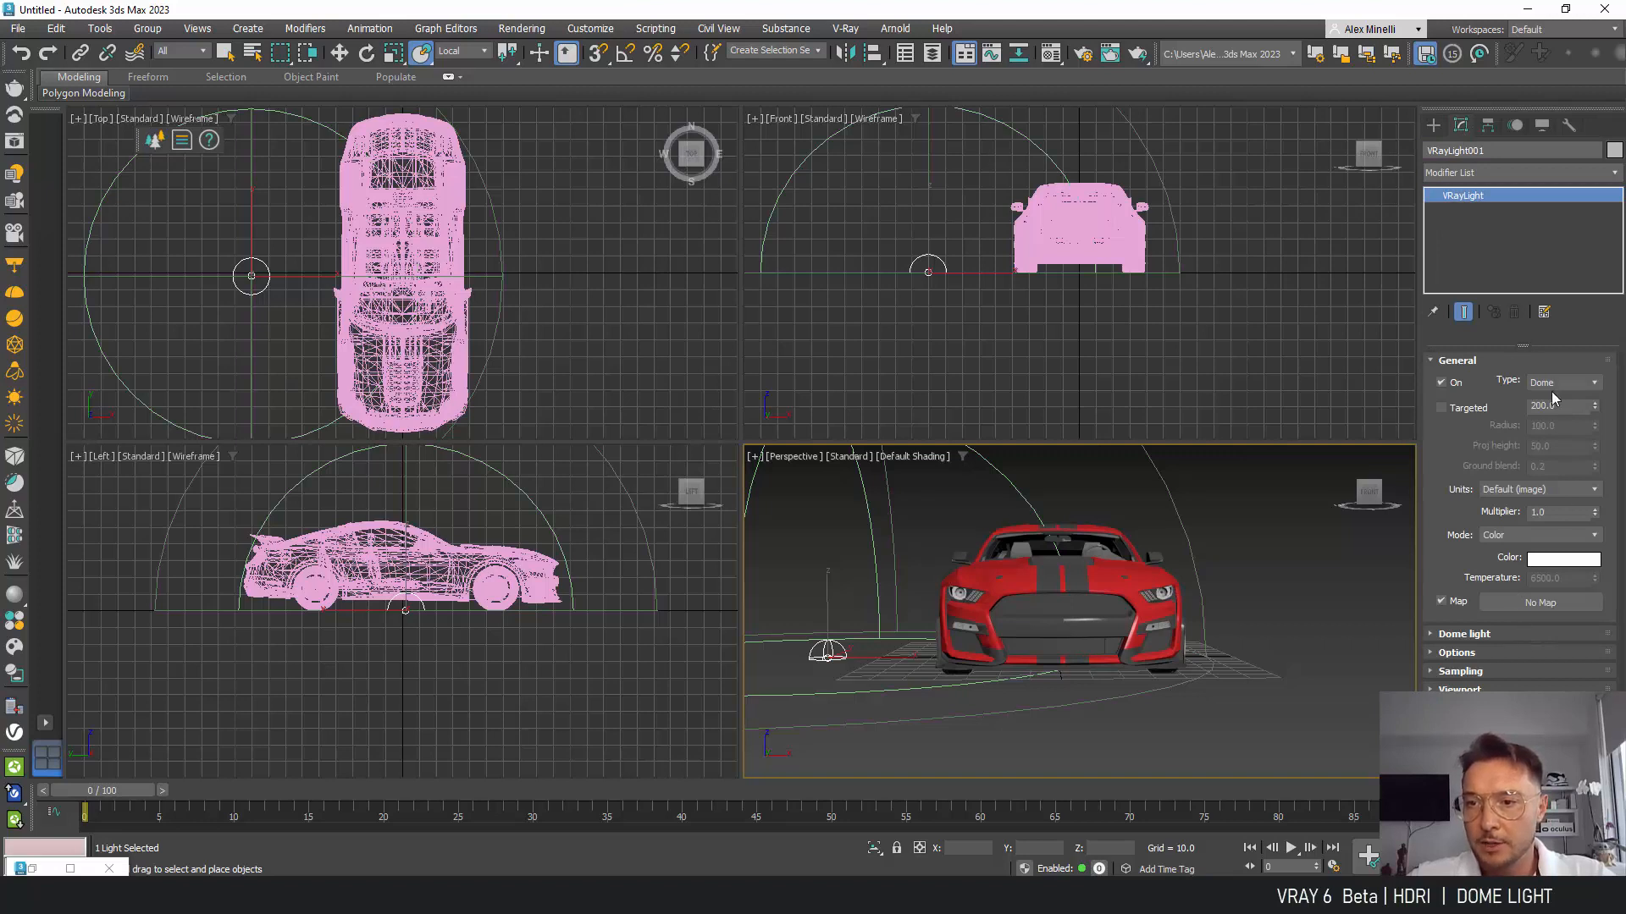
left_click(1431, 635)
scroll(1532, 474, "down", 3)
left_click(1543, 474)
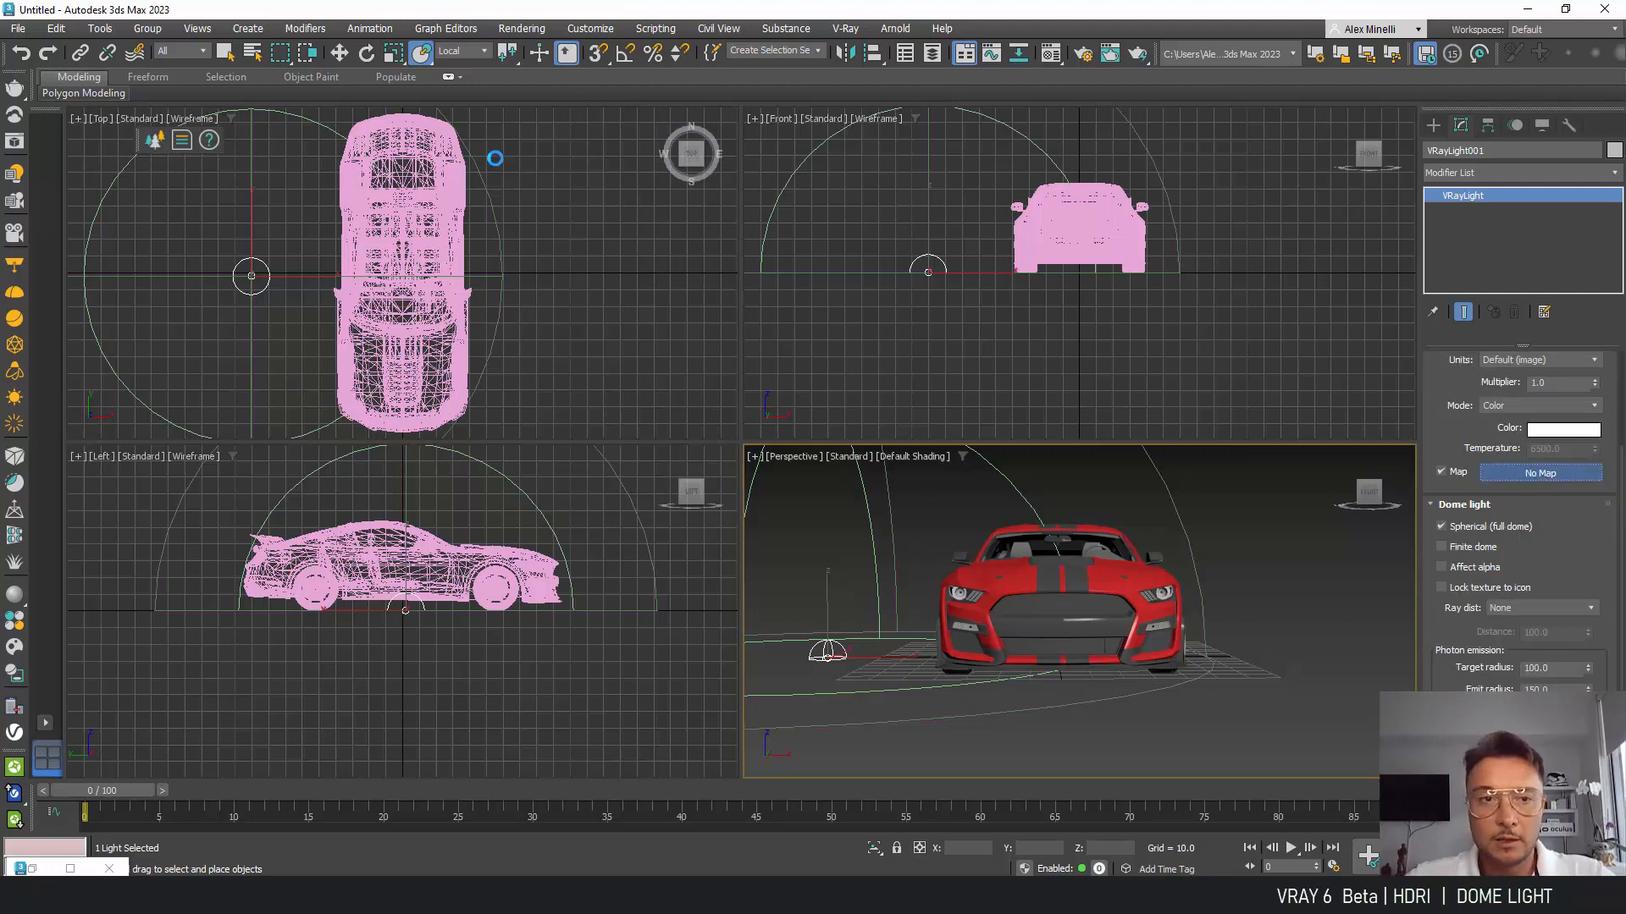
type("vray")
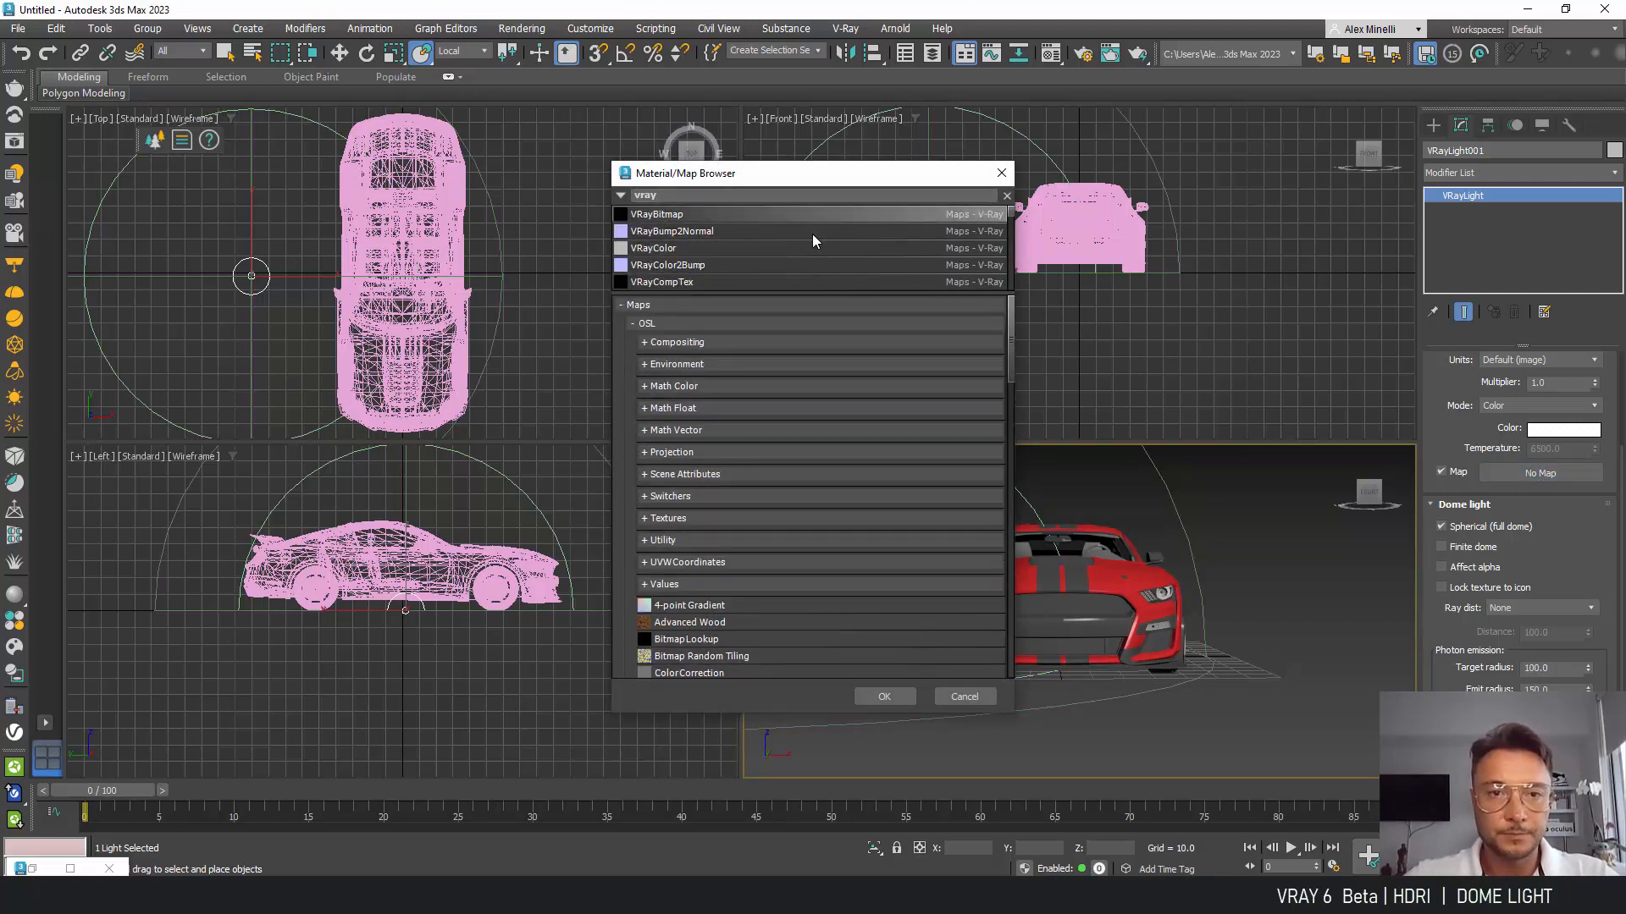
double_click(715, 214)
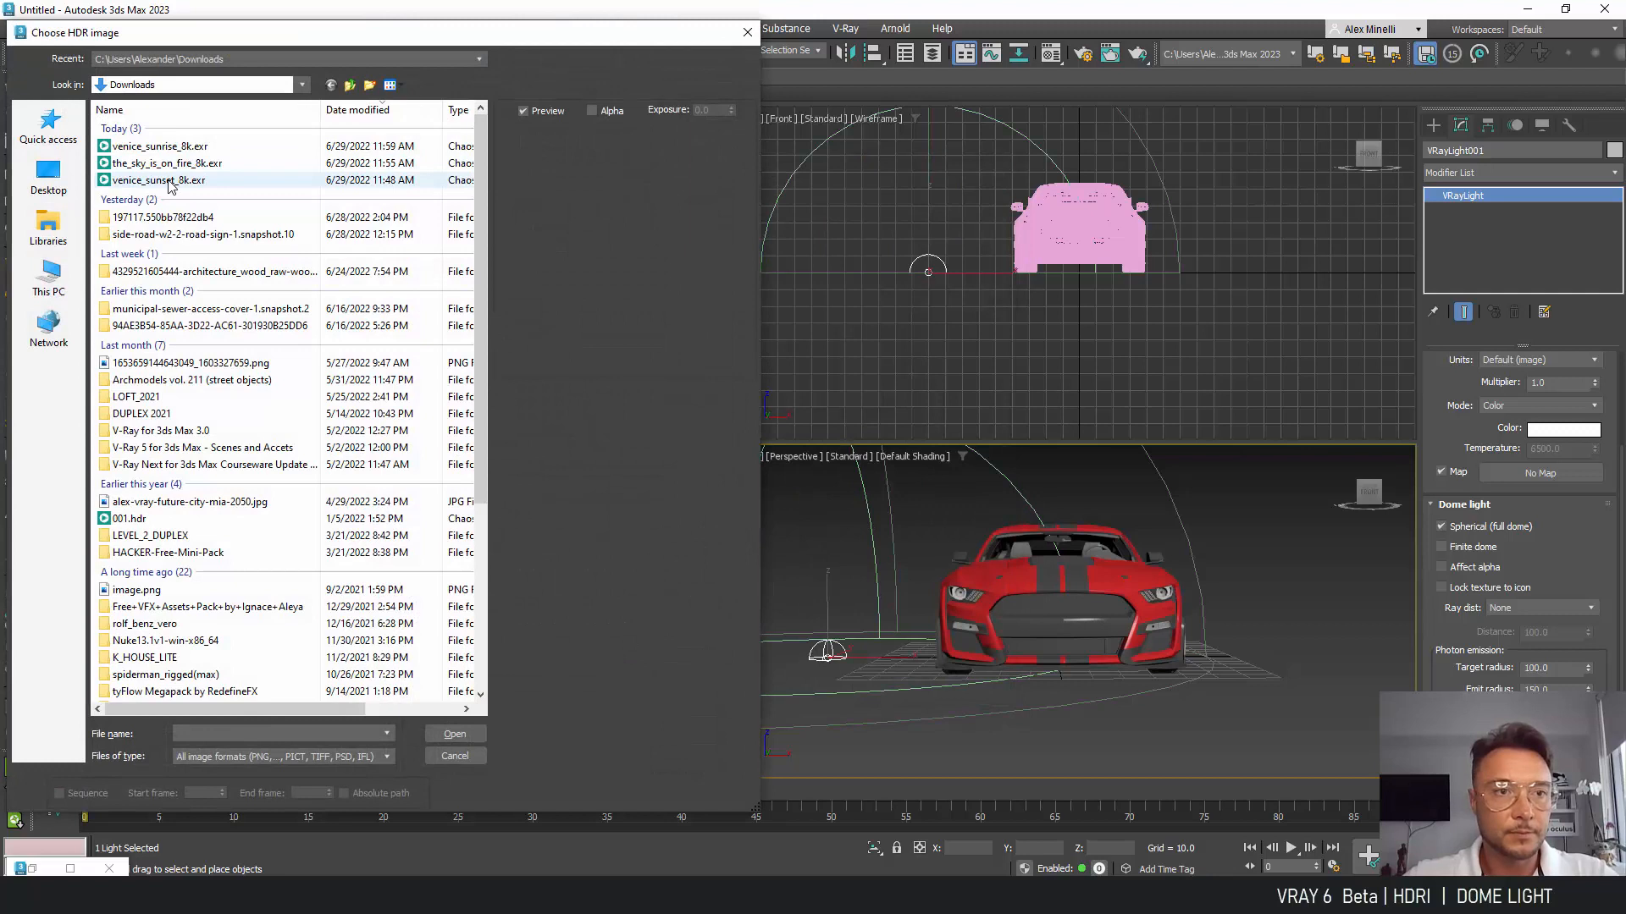
double_click(161, 181)
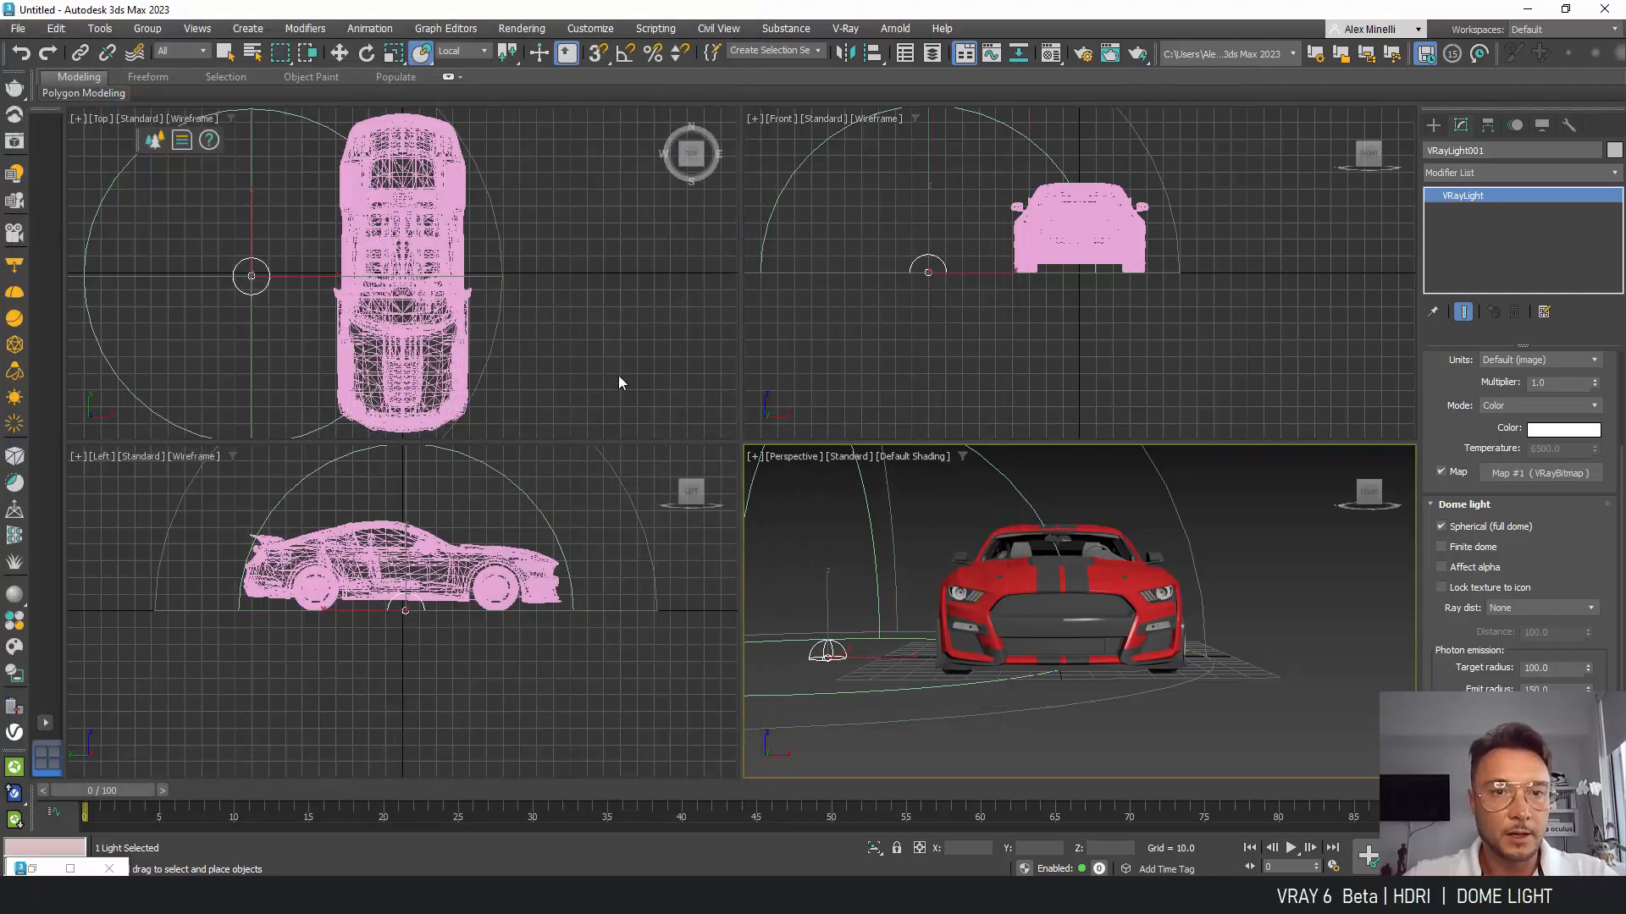
Step: Open the Material Editor and start V-Ray interactive rendering in the Perspective view, framing the car and the dome light
left_click(1047, 58)
left_click(845, 457)
left_click(987, 515)
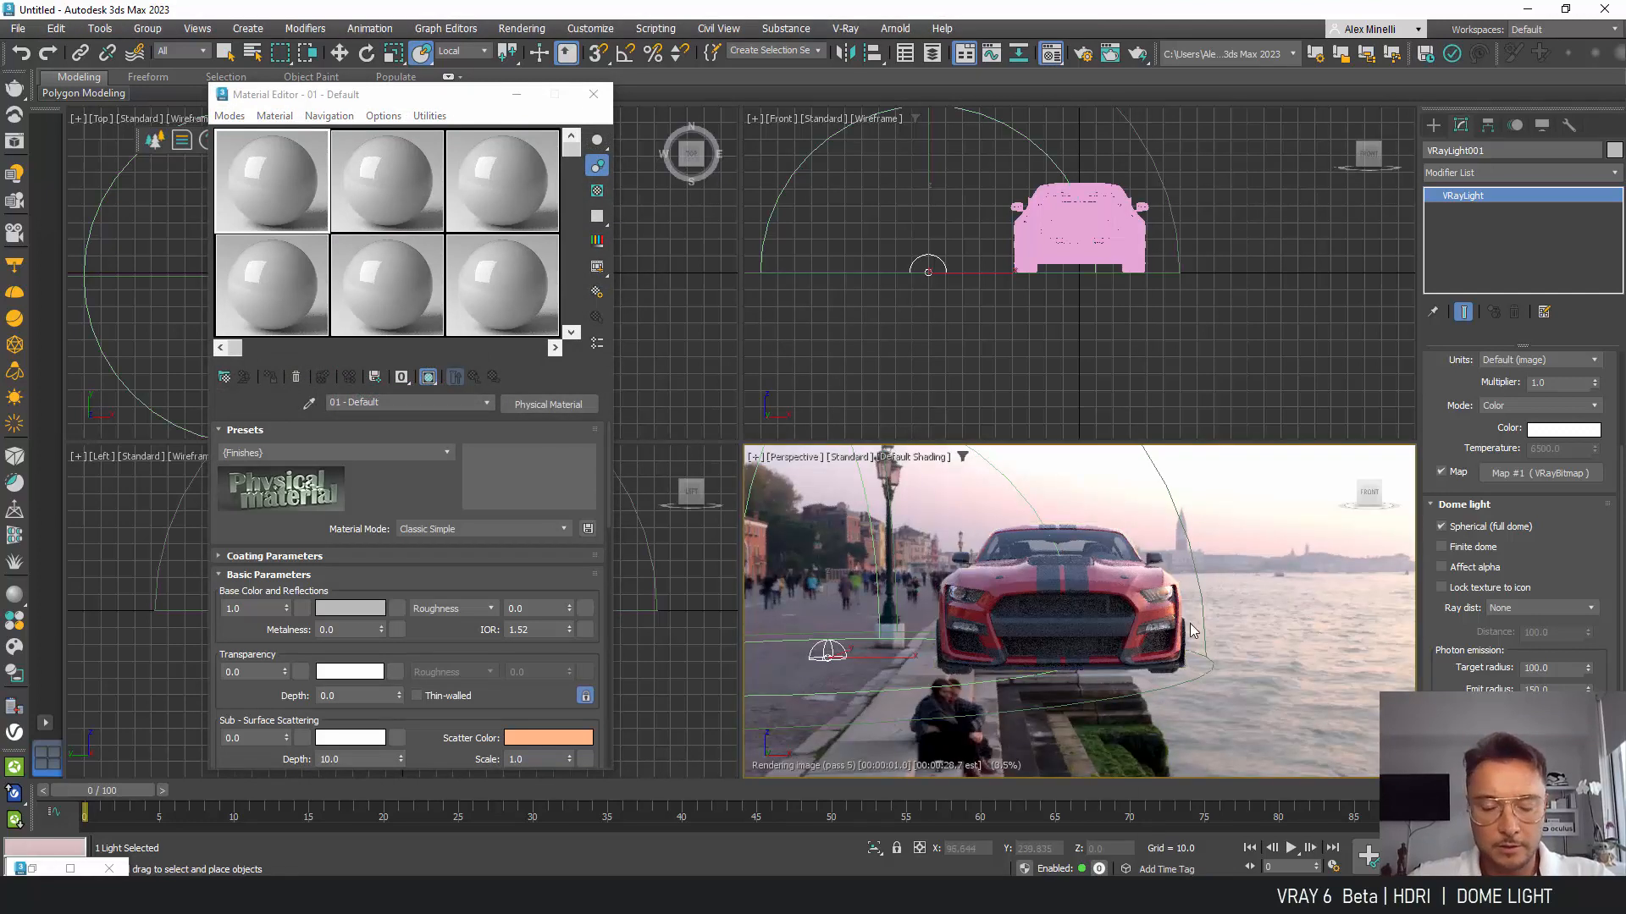
middle_click_drag(1191, 631, 1092, 613, "alt")
scroll(1105, 631, "up", 3)
scroll(1105, 631, "down", 3)
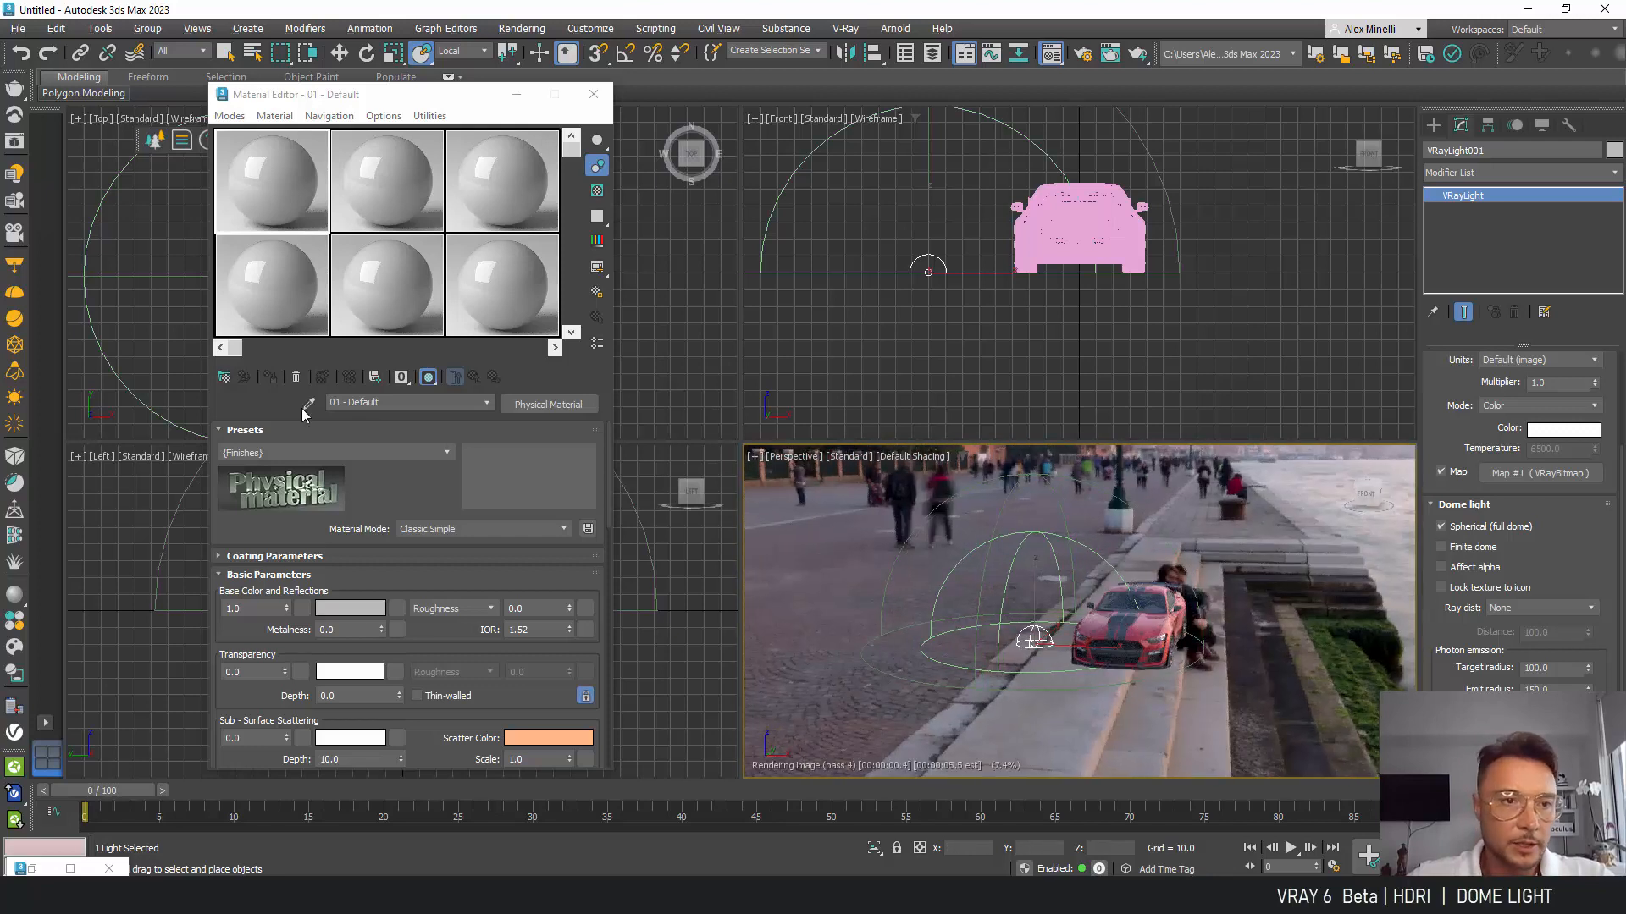
Step: Copy the dome light's bitmap into the first material slot and enable its ground projection
left_click_drag(1534, 478, 282, 205)
left_click(375, 503)
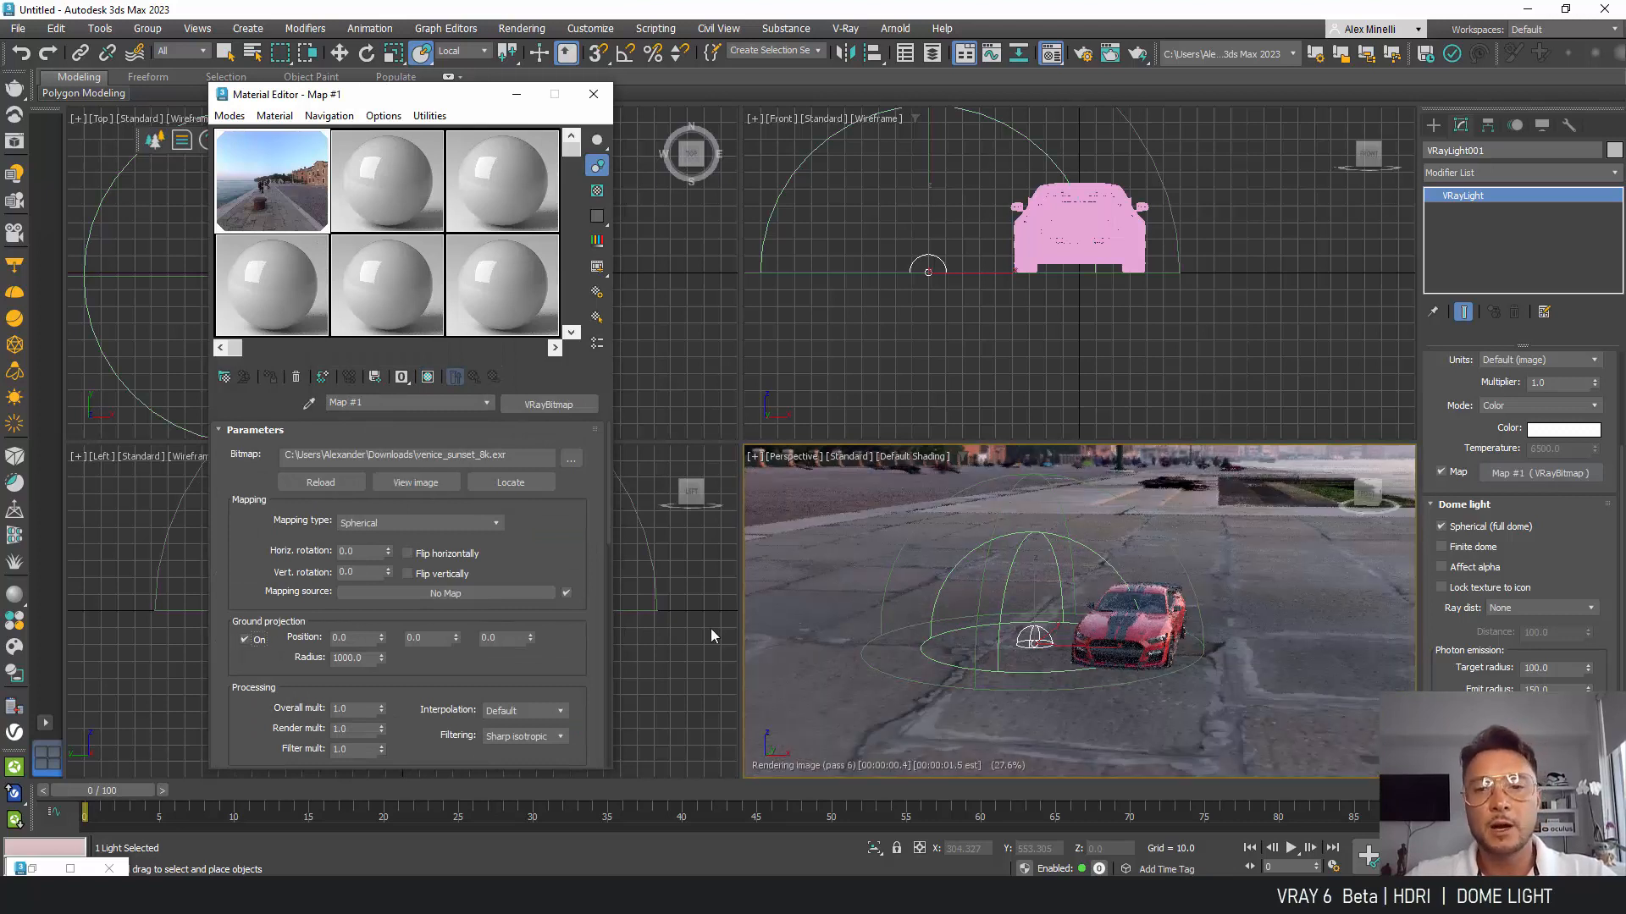
Step: Examine from several angles and distances how the car sits on the ground-projected environment
scroll(1141, 563, "up", 4)
middle_click_drag(1129, 562, 1185, 611, "alt")
scroll(1143, 560, "down", 3)
scroll(1153, 567, "up", 4)
scroll(1221, 622, "down", 5)
scroll(1221, 623, "up", 5)
scroll(1221, 622, "down", 4)
scroll(1221, 622, "up", 5)
scroll(1184, 610, "down", 4)
scroll(1184, 611, "up", 4)
scroll(1184, 610, "up", 2)
scroll(1185, 610, "down", 7)
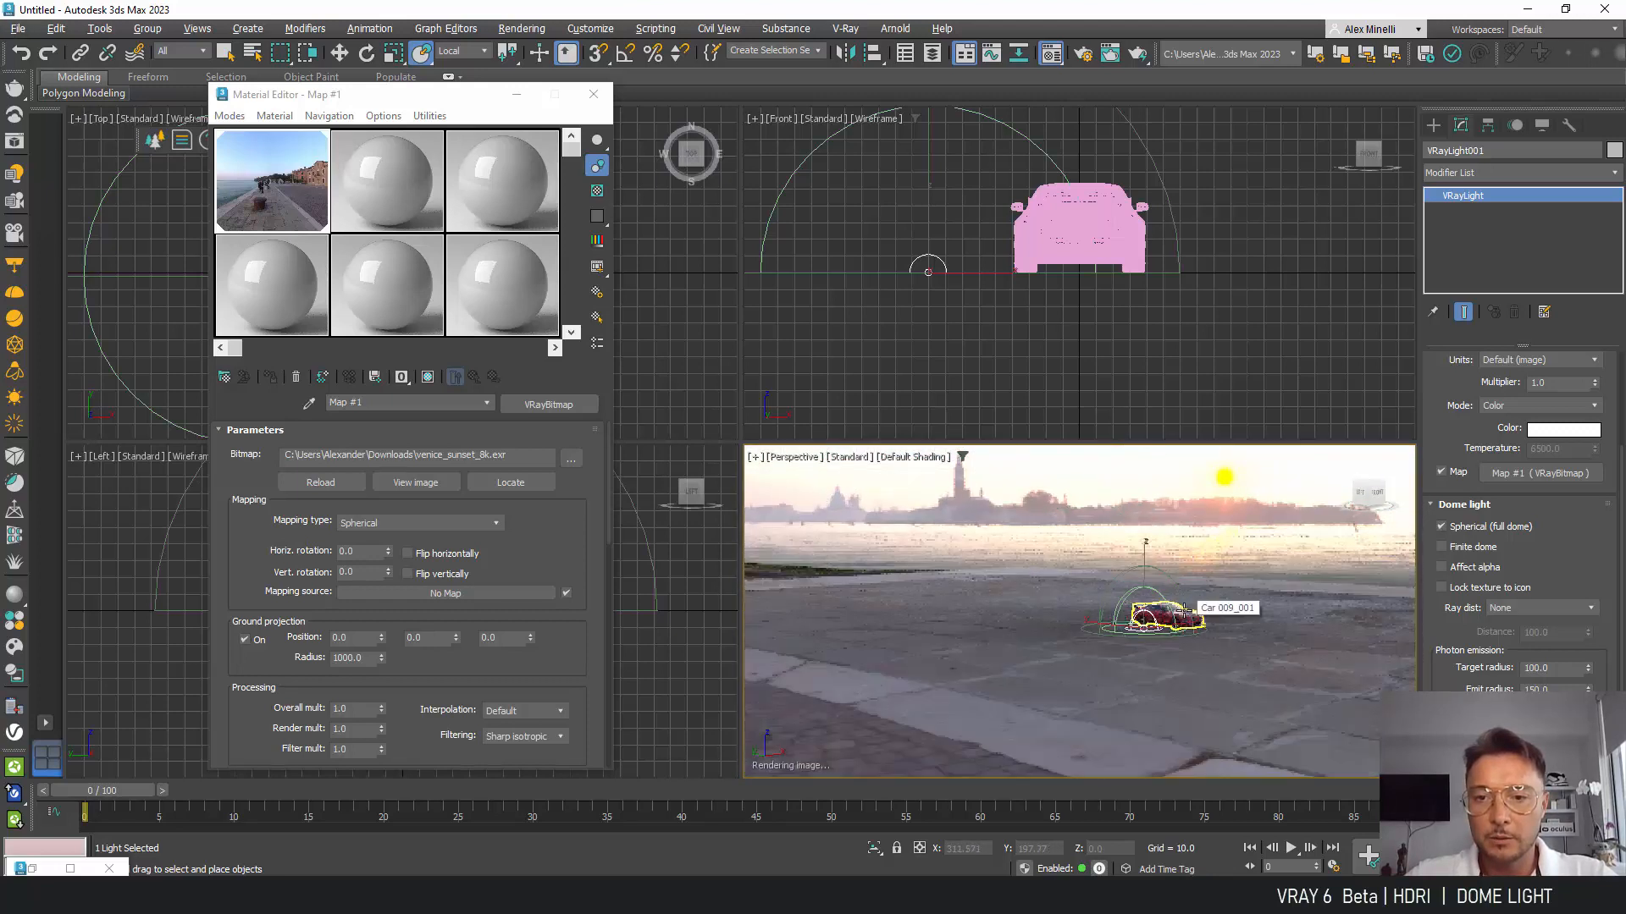
scroll(1185, 610, "up", 7)
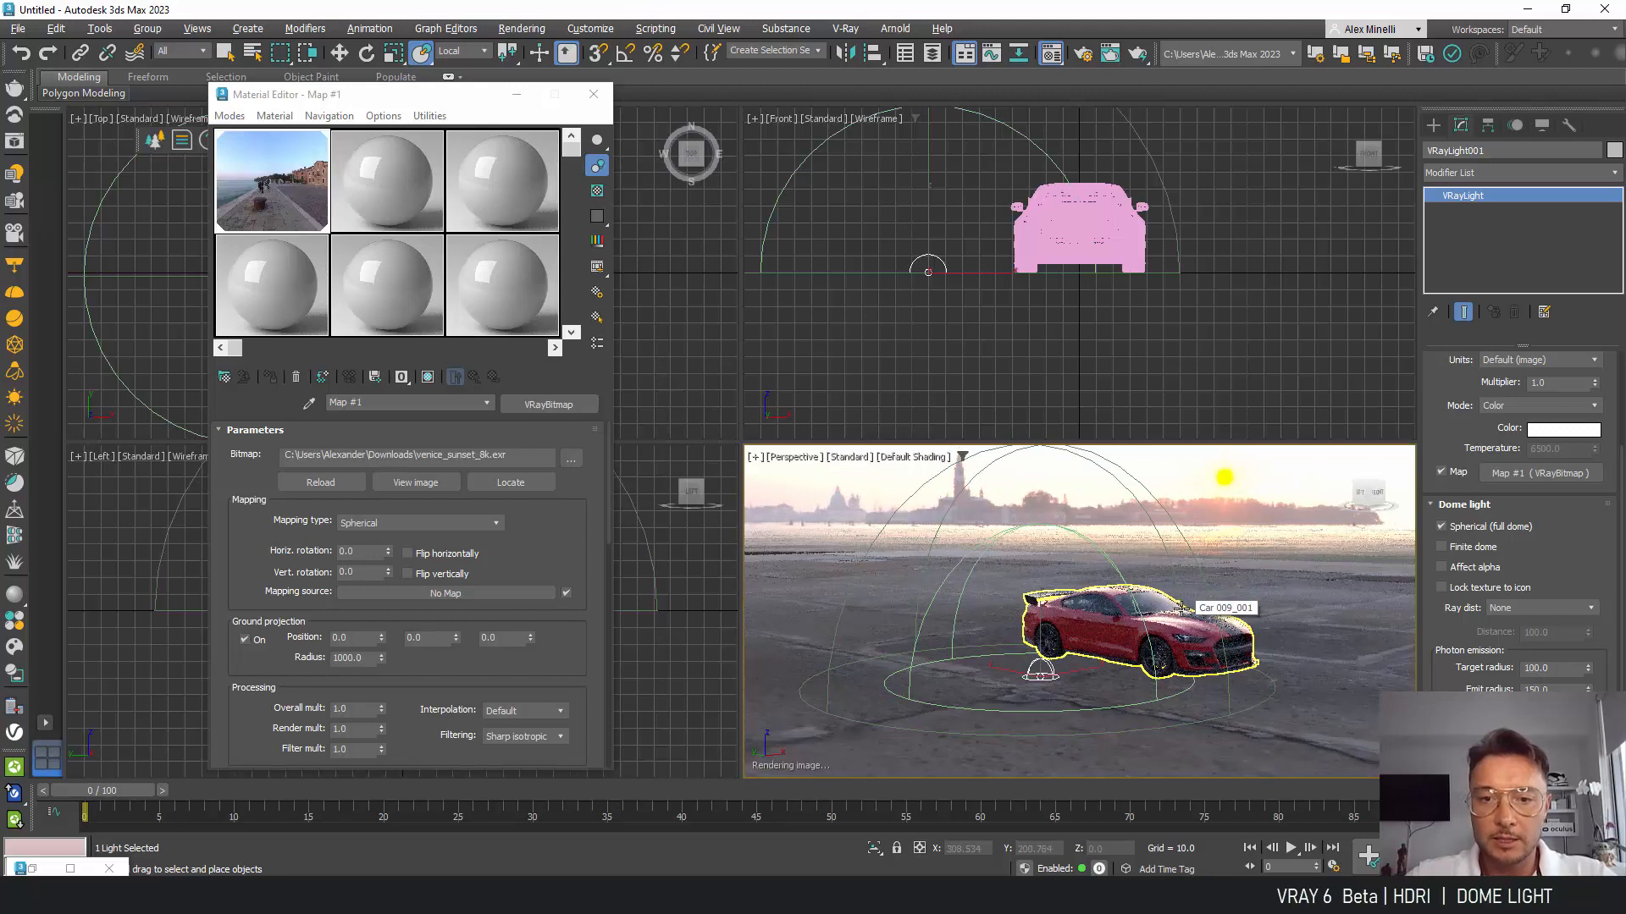
middle_click_drag(1220, 586, 1166, 602)
scroll(1165, 601, "up", 2)
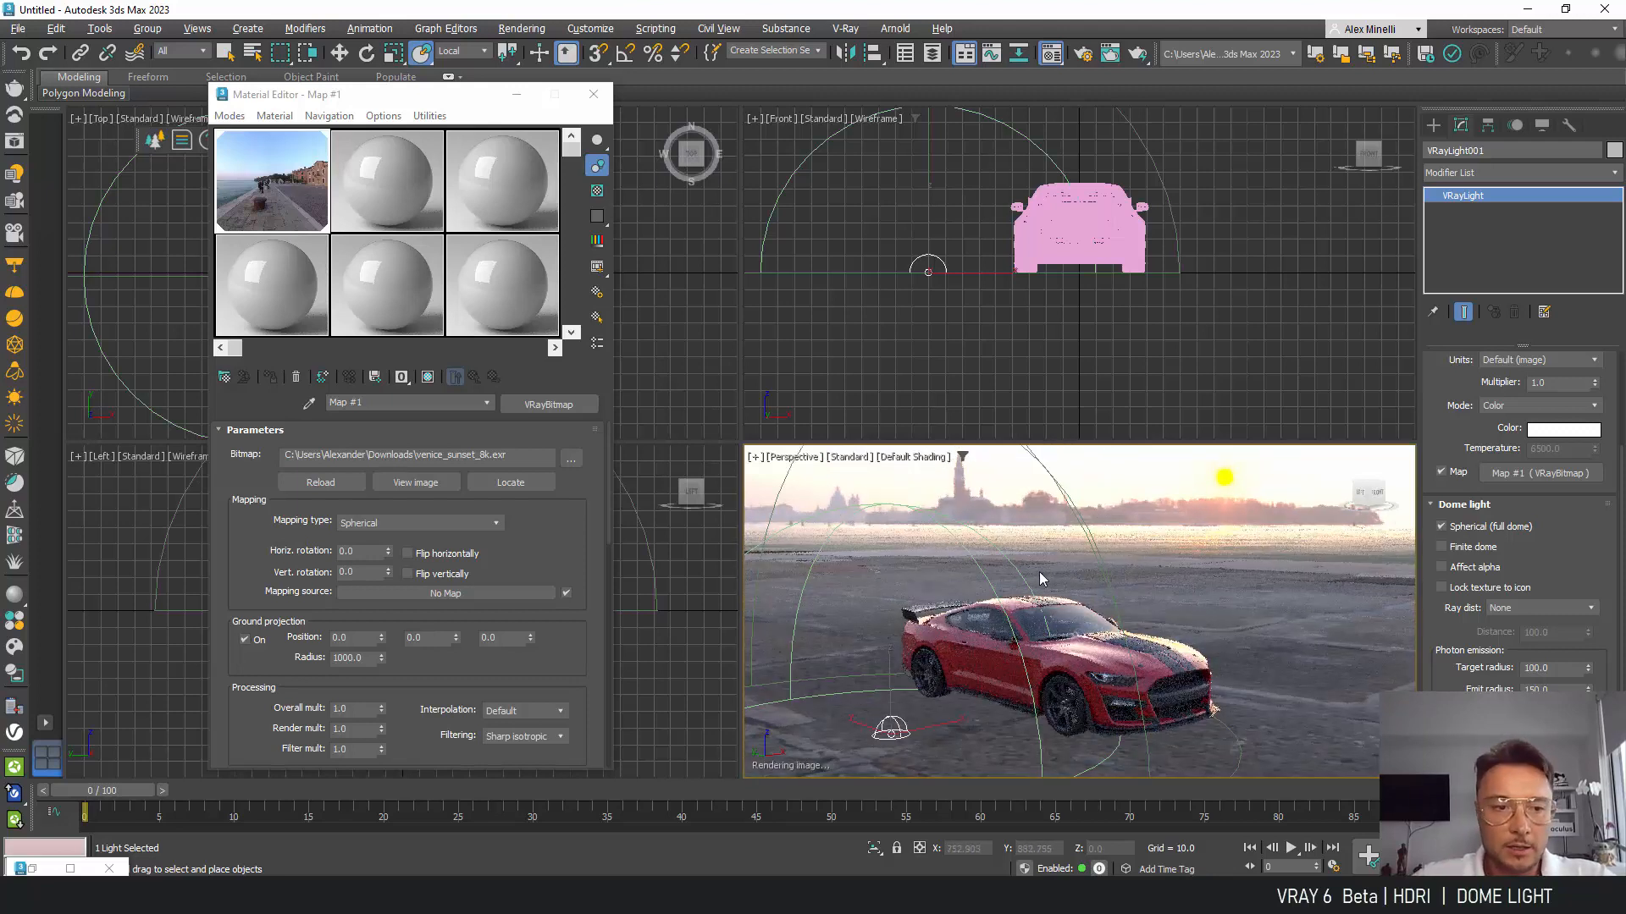
Step: Turn off the bitmap's ground projection and enable Finite dome on the dome light
left_click(244, 640)
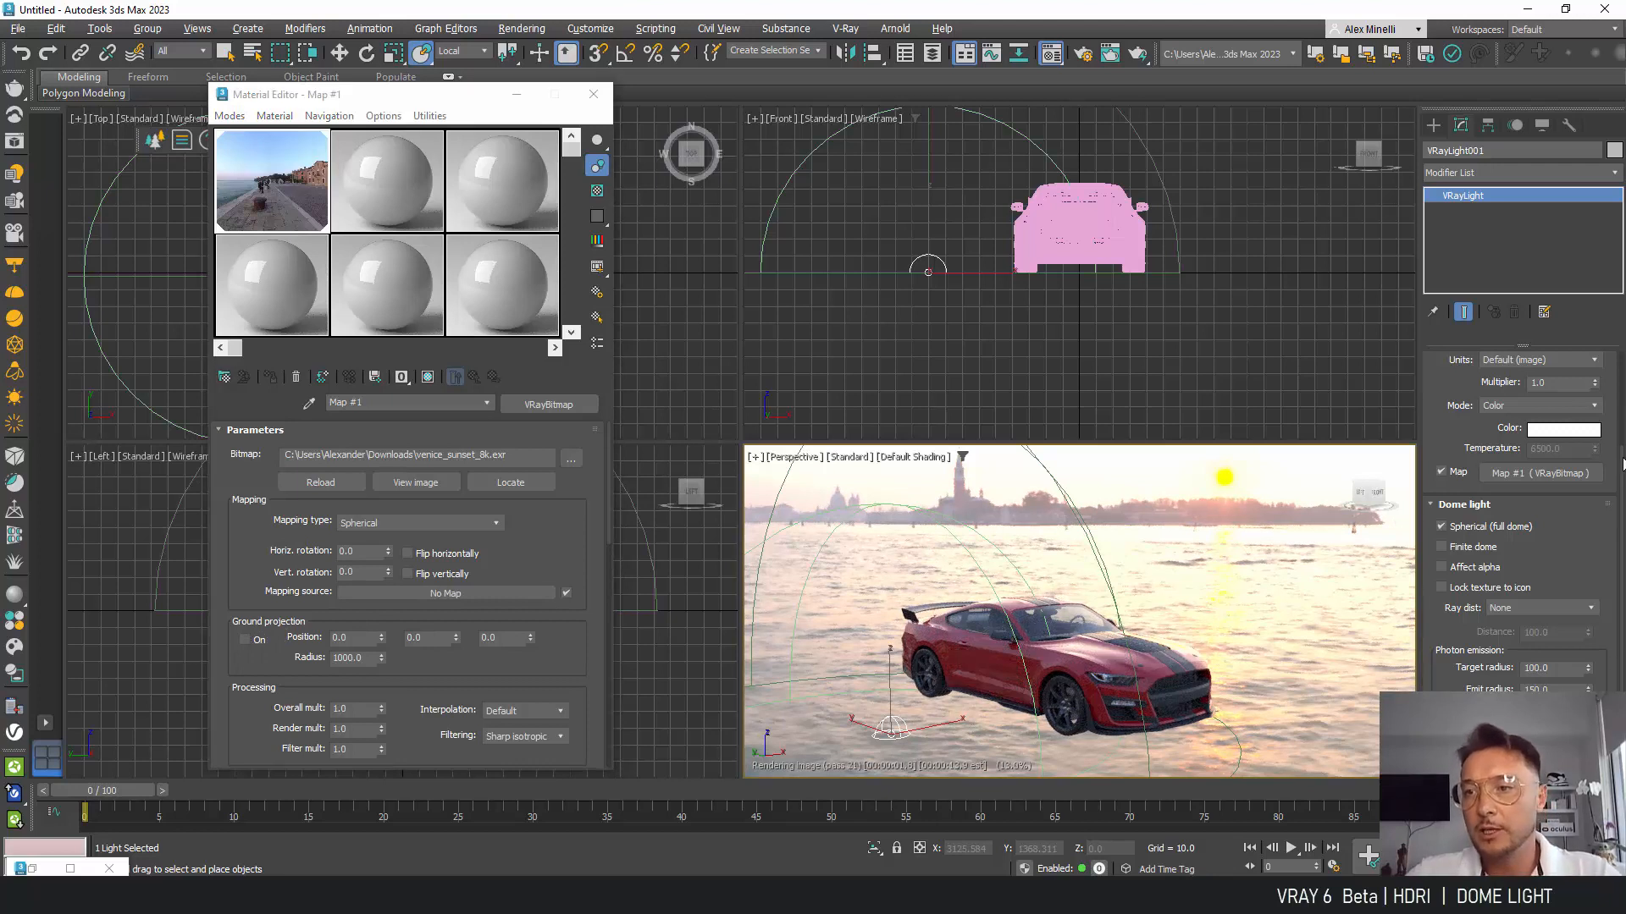
scroll(1618, 338, "up", 3)
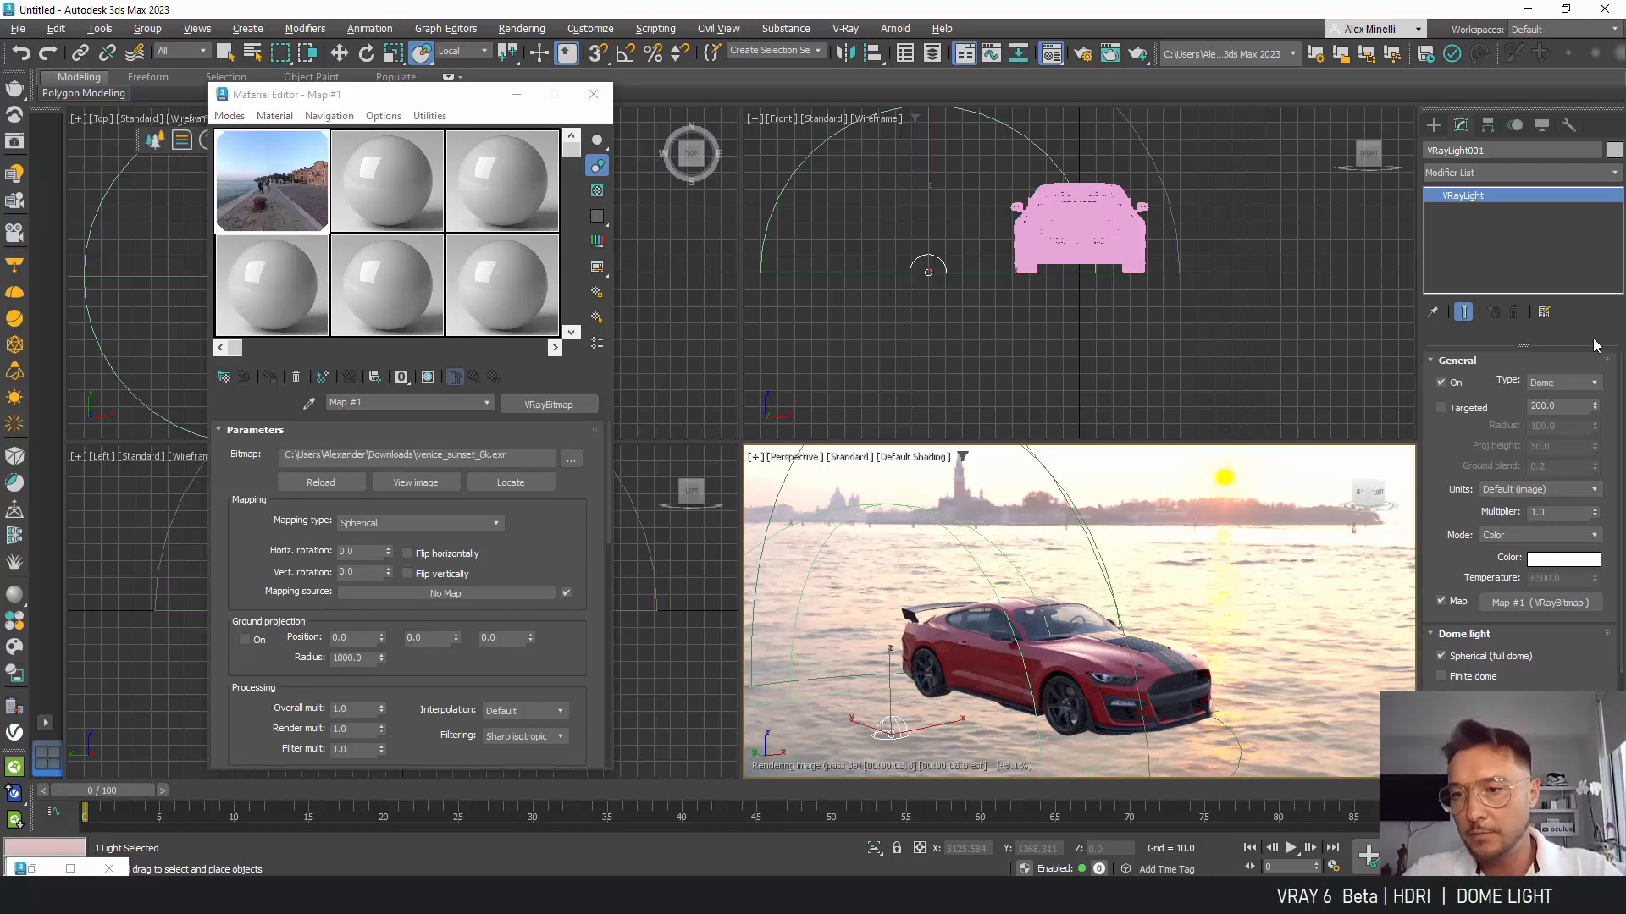
left_click(1439, 676)
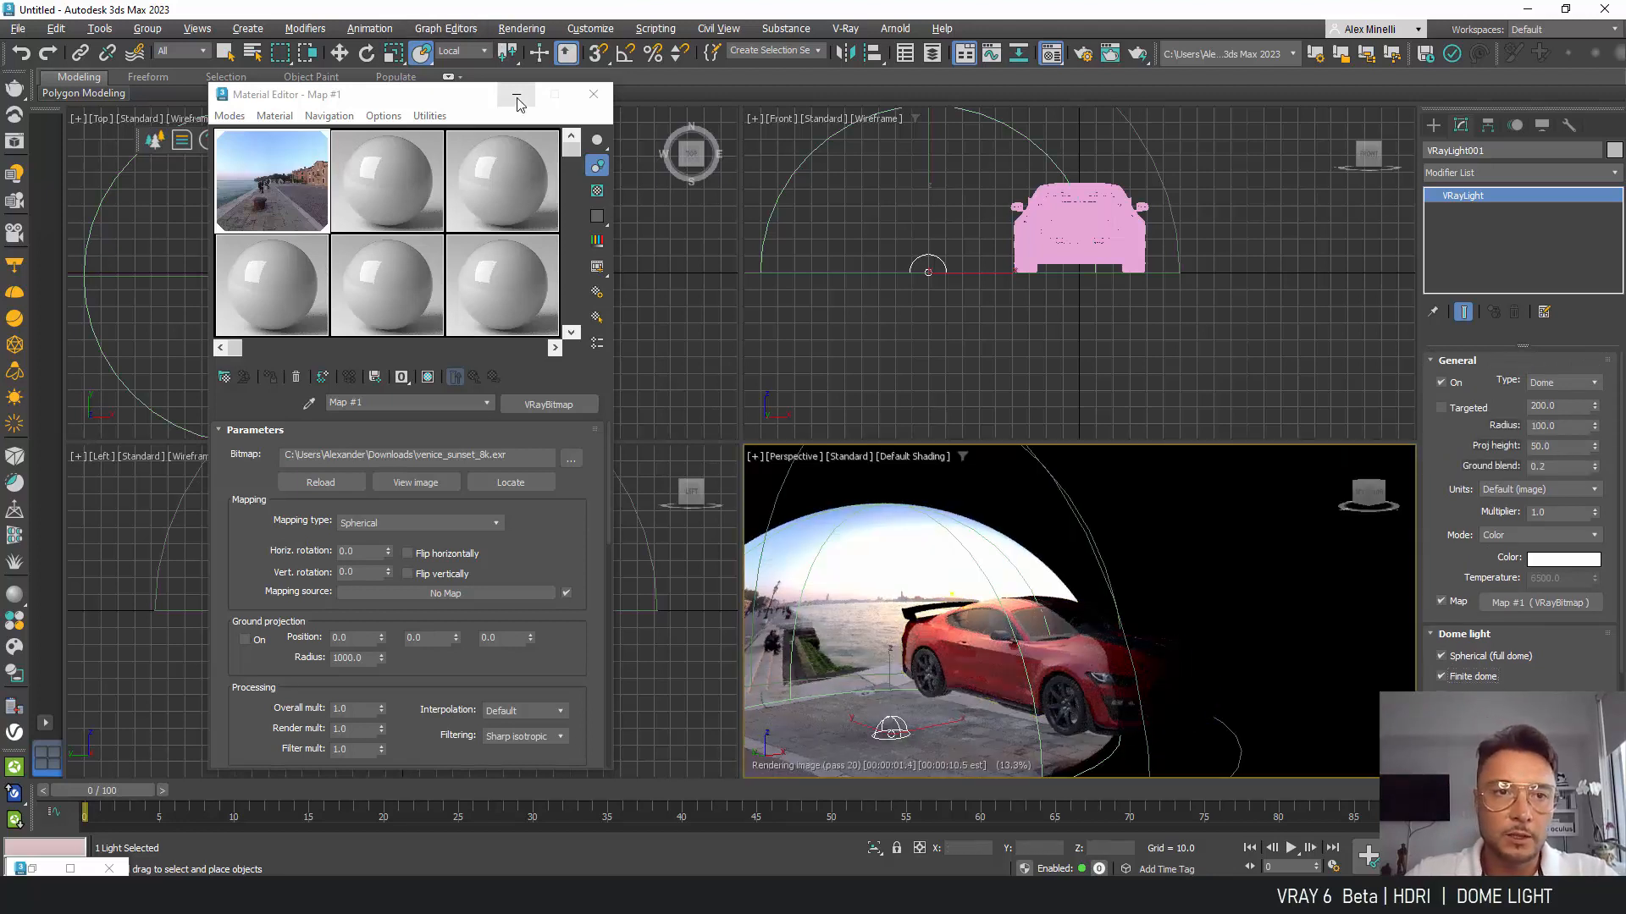
Step: Put the Material Editor away, move the dome light closer to the car, and set its radius to 500
left_click(516, 96)
left_click(341, 54)
left_click_drag(268, 256, 320, 274)
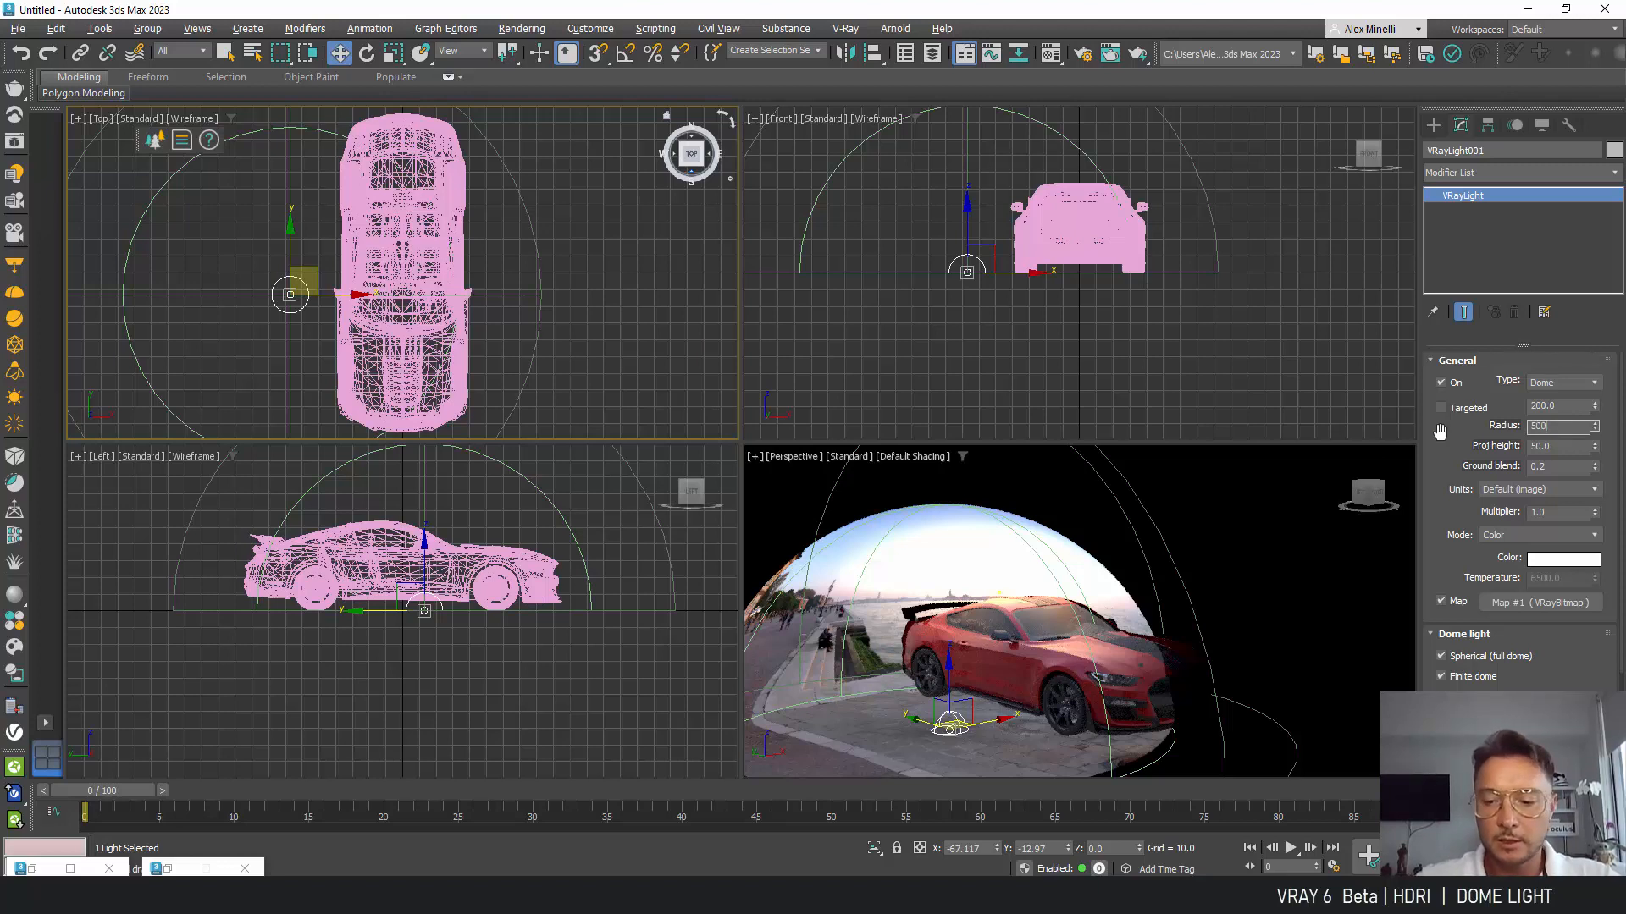
scroll(1262, 537, "down", 3)
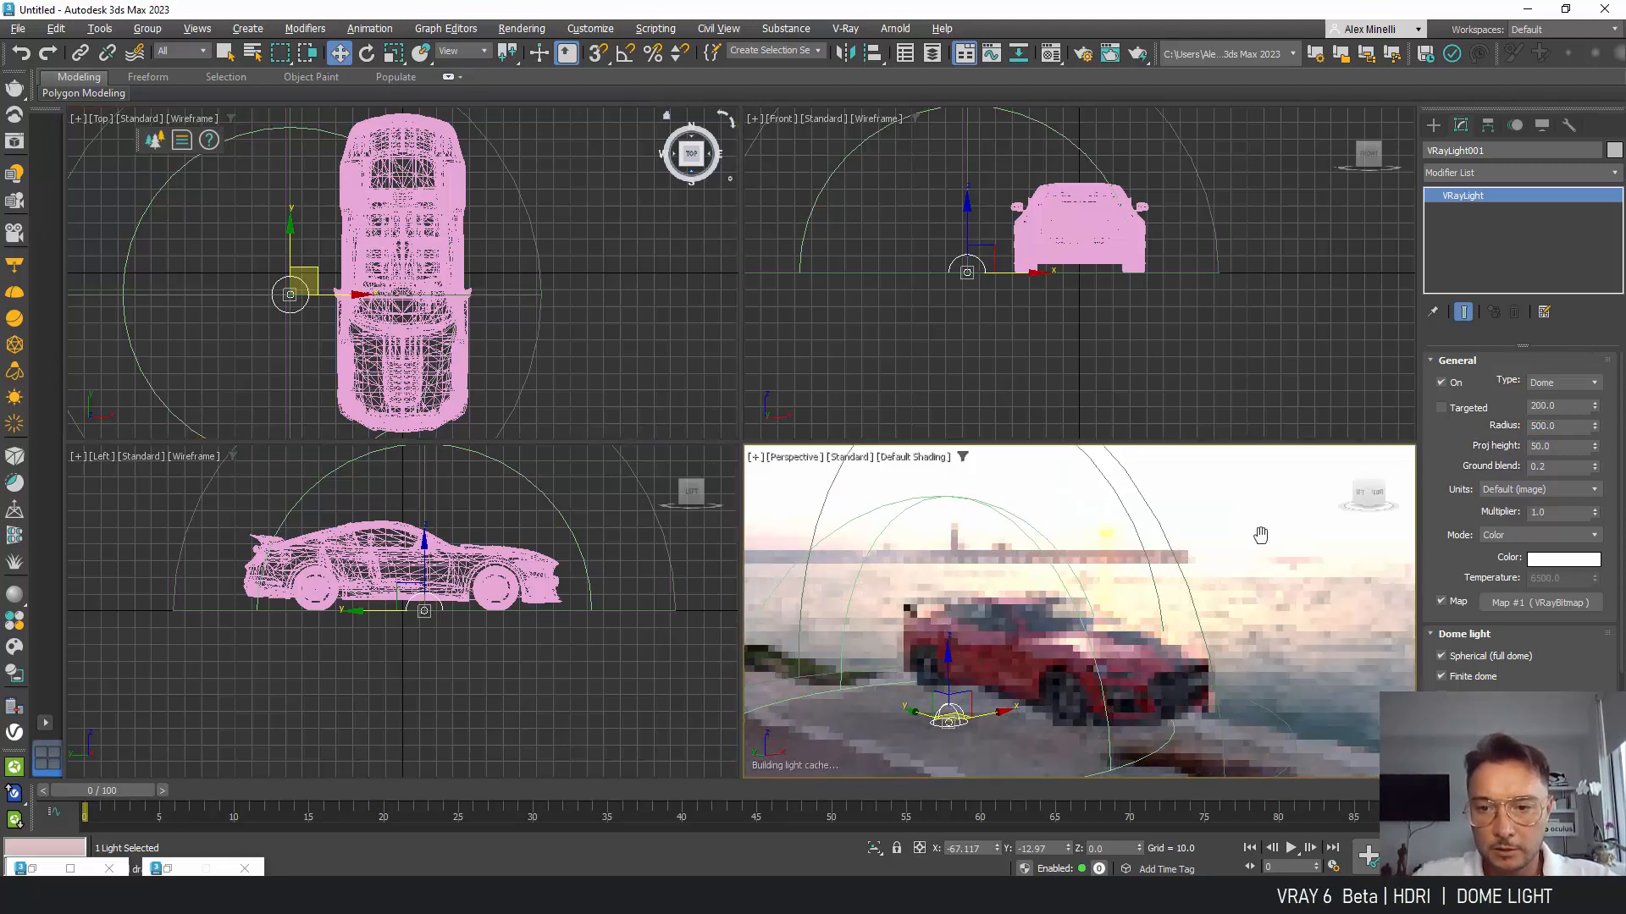
Step: Move the dome light along X to about 8.8 so the car stands on the paved waterfront
scroll(1226, 563, "up", 3)
middle_click_drag(1219, 578, 1054, 572, "alt")
middle_click_drag(1255, 623, 994, 671, "alt")
left_click_drag(994, 672, 885, 675)
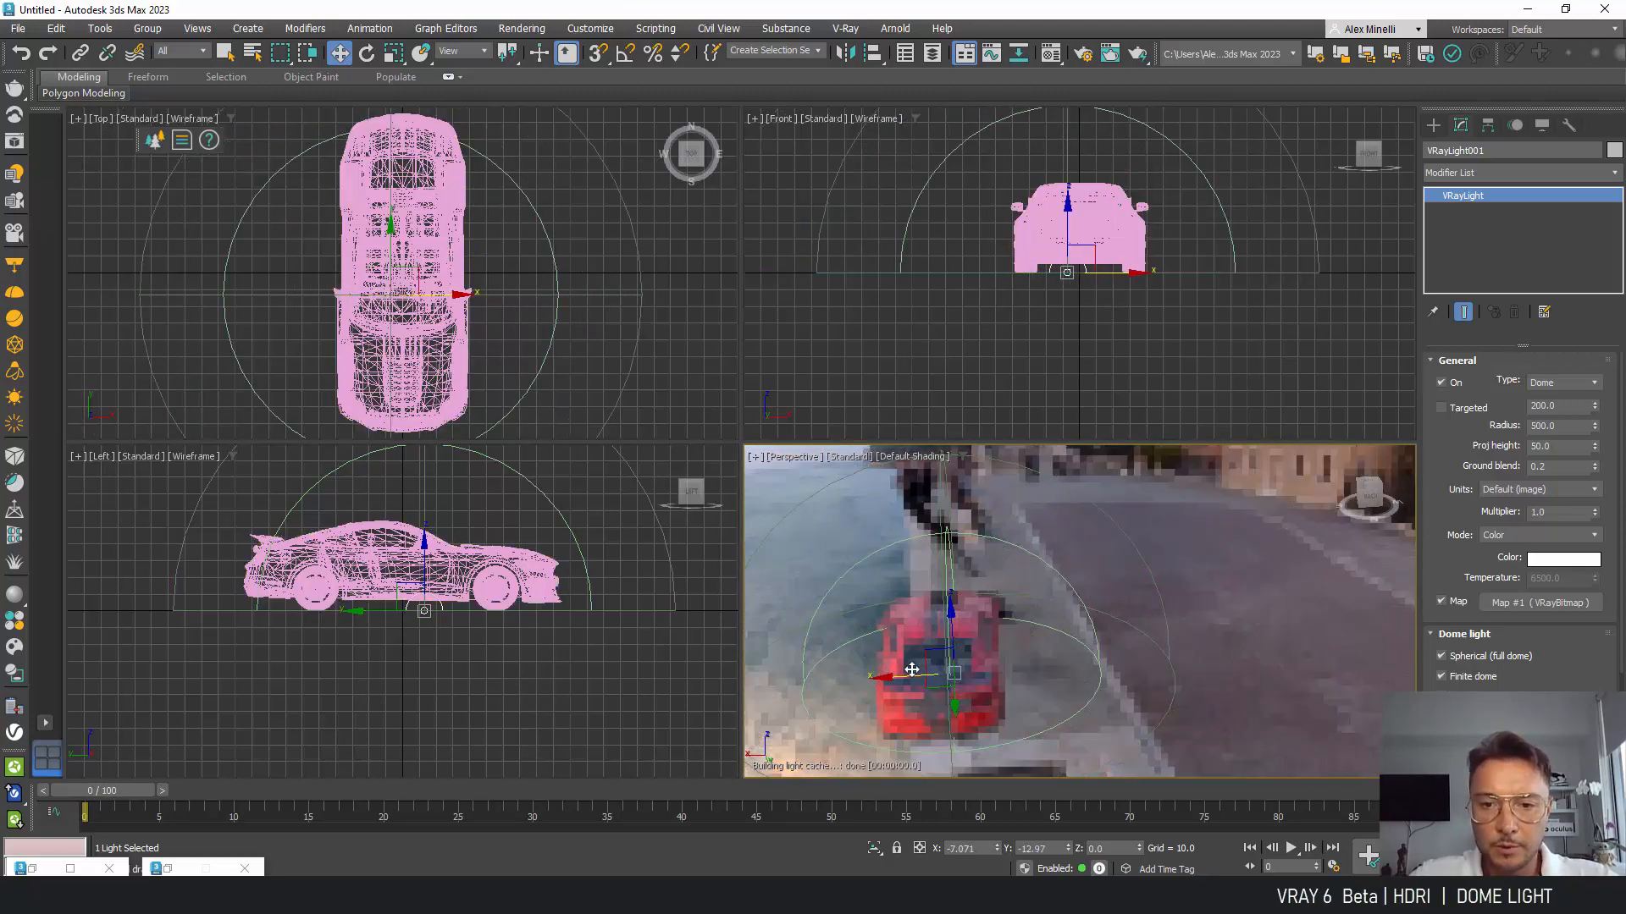
middle_click_drag(965, 636, 1347, 546, "alt")
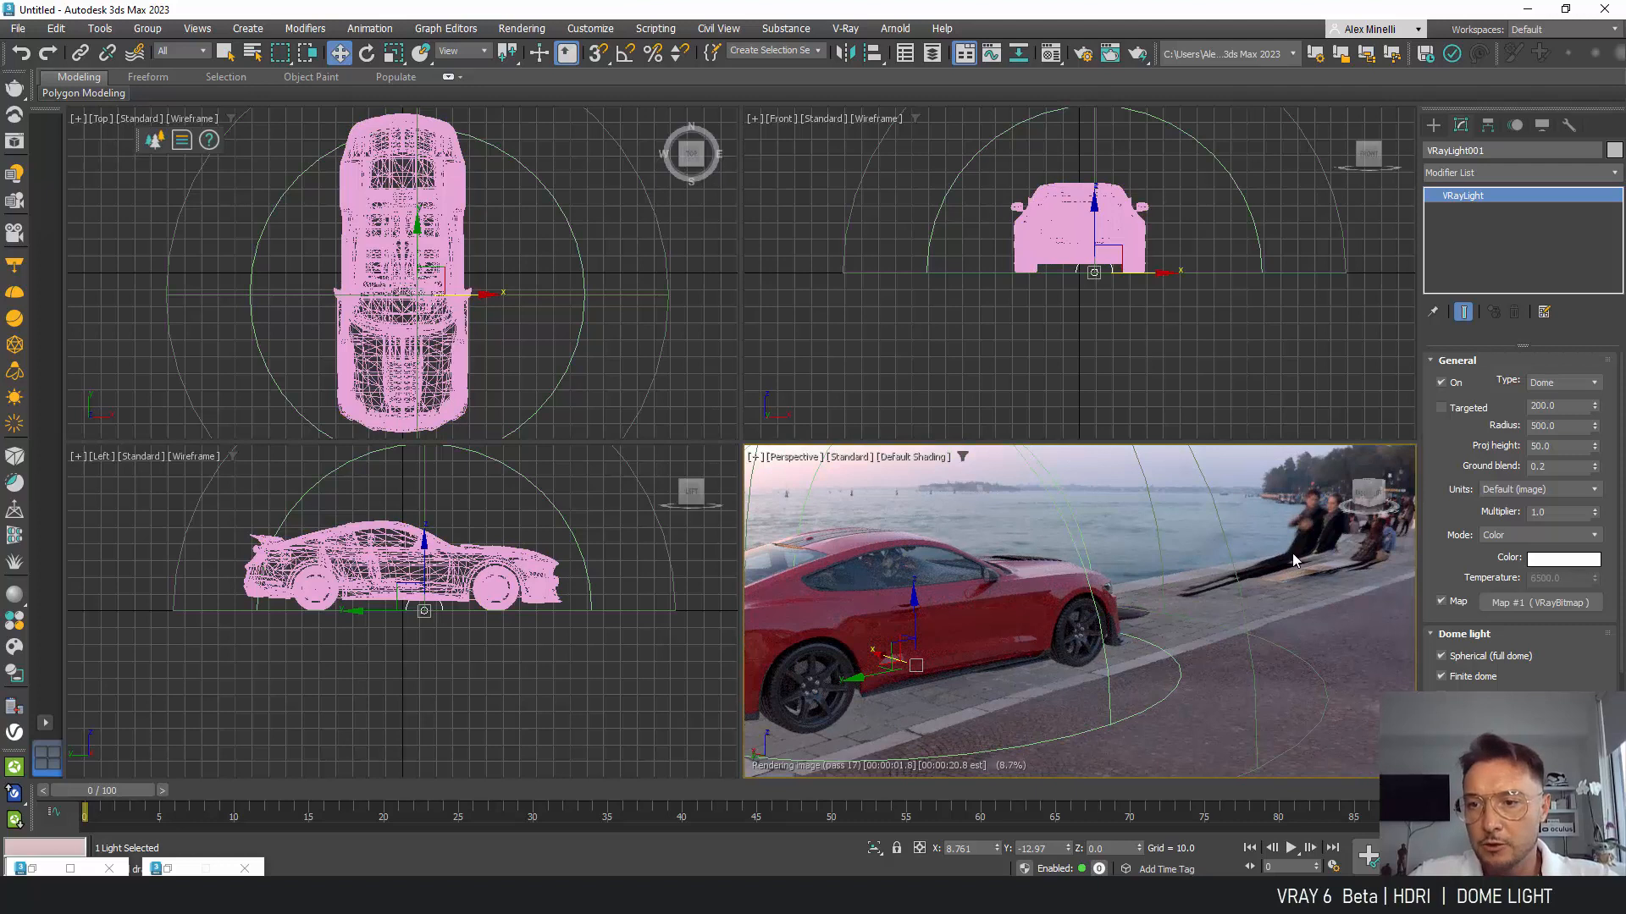
Step: Set the dome light's projection height to 100 and check the background behind the car
middle_click_drag(1294, 552, 980, 597, "alt")
scroll(1001, 575, "up", 3)
scroll(986, 591, "down", 3)
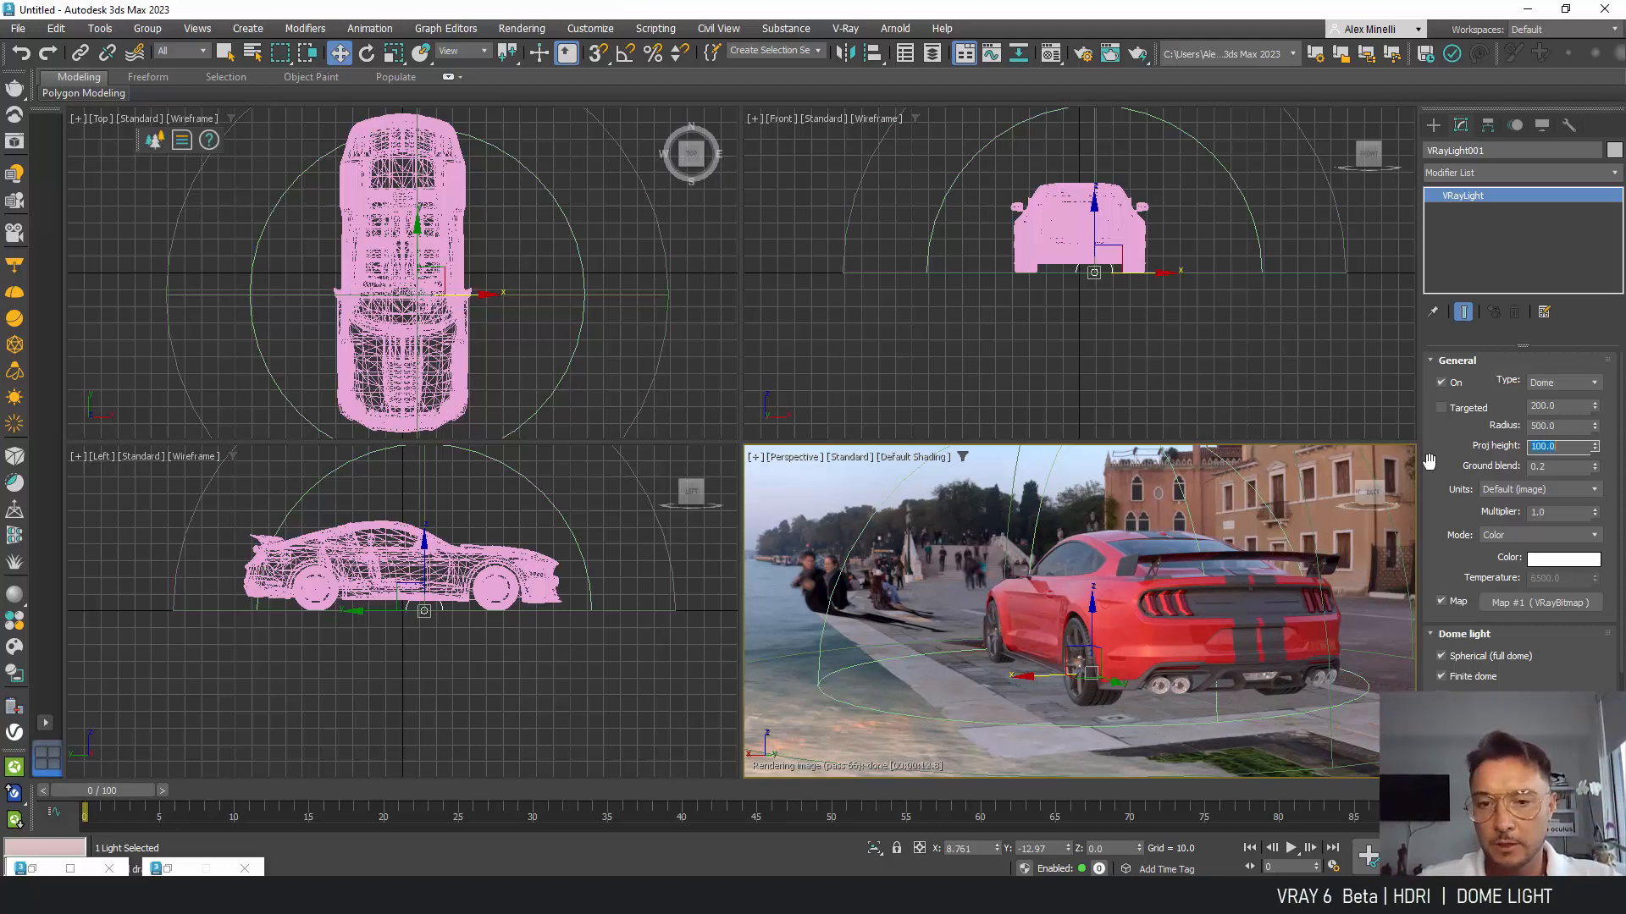
scroll(1160, 584, "up", 3)
middle_click_drag(1126, 584, 915, 590, "alt")
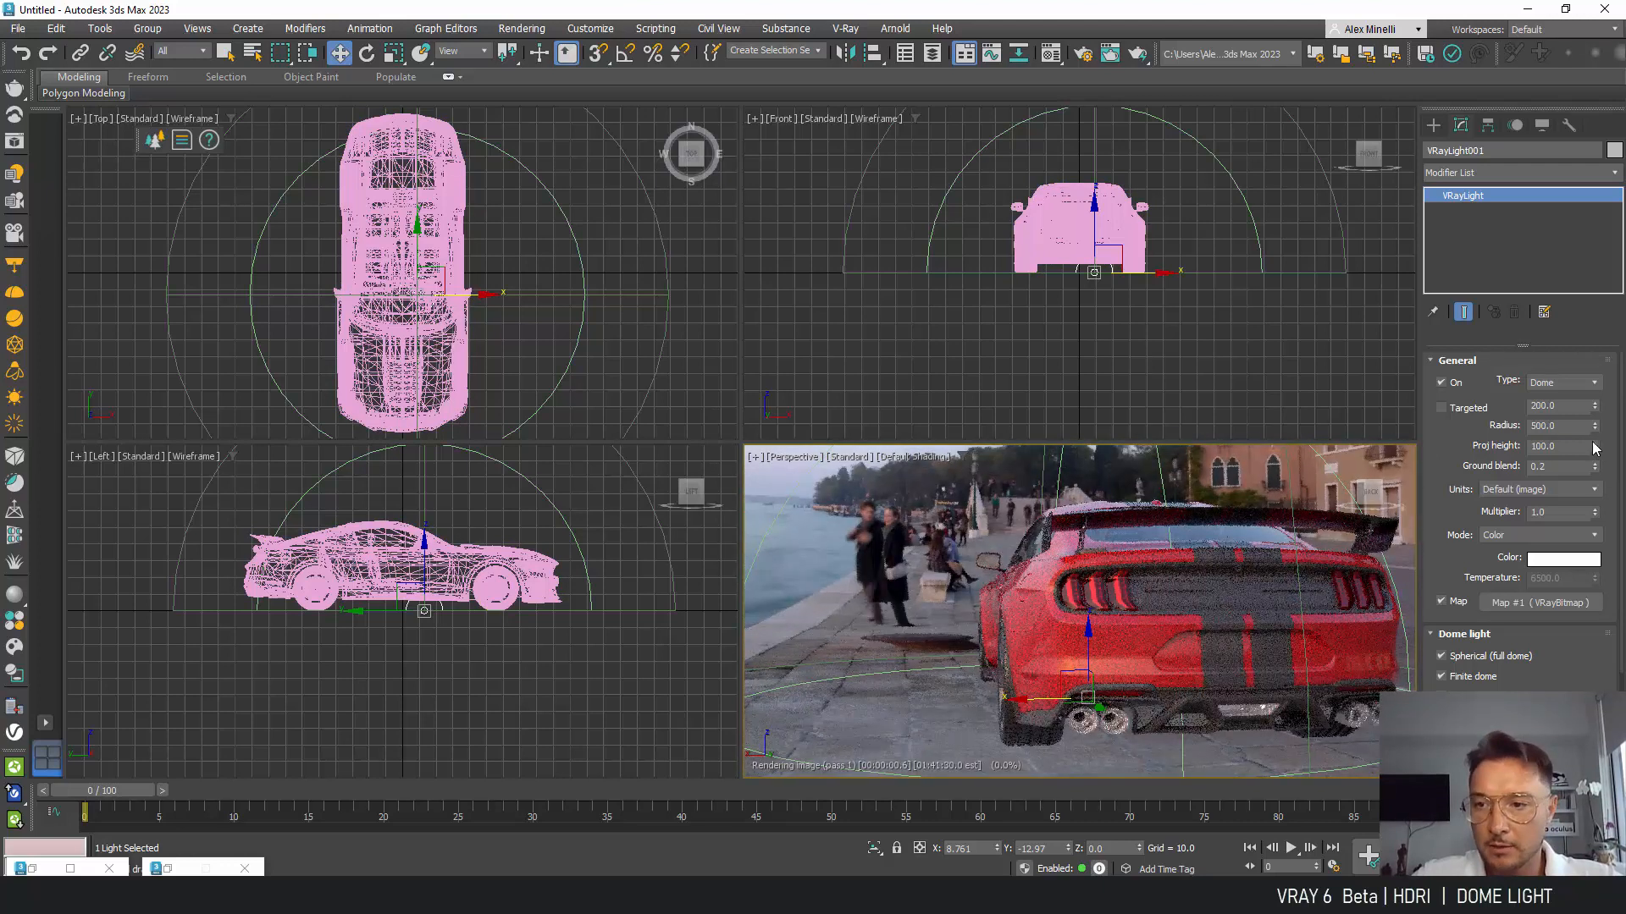
Step: Try a projection height of 98 on the dome light, compare the ground around the car, and restore the height to 100
left_click_drag(1596, 439, 1596, 444)
middle_click_drag(974, 603, 1526, 652, "alt")
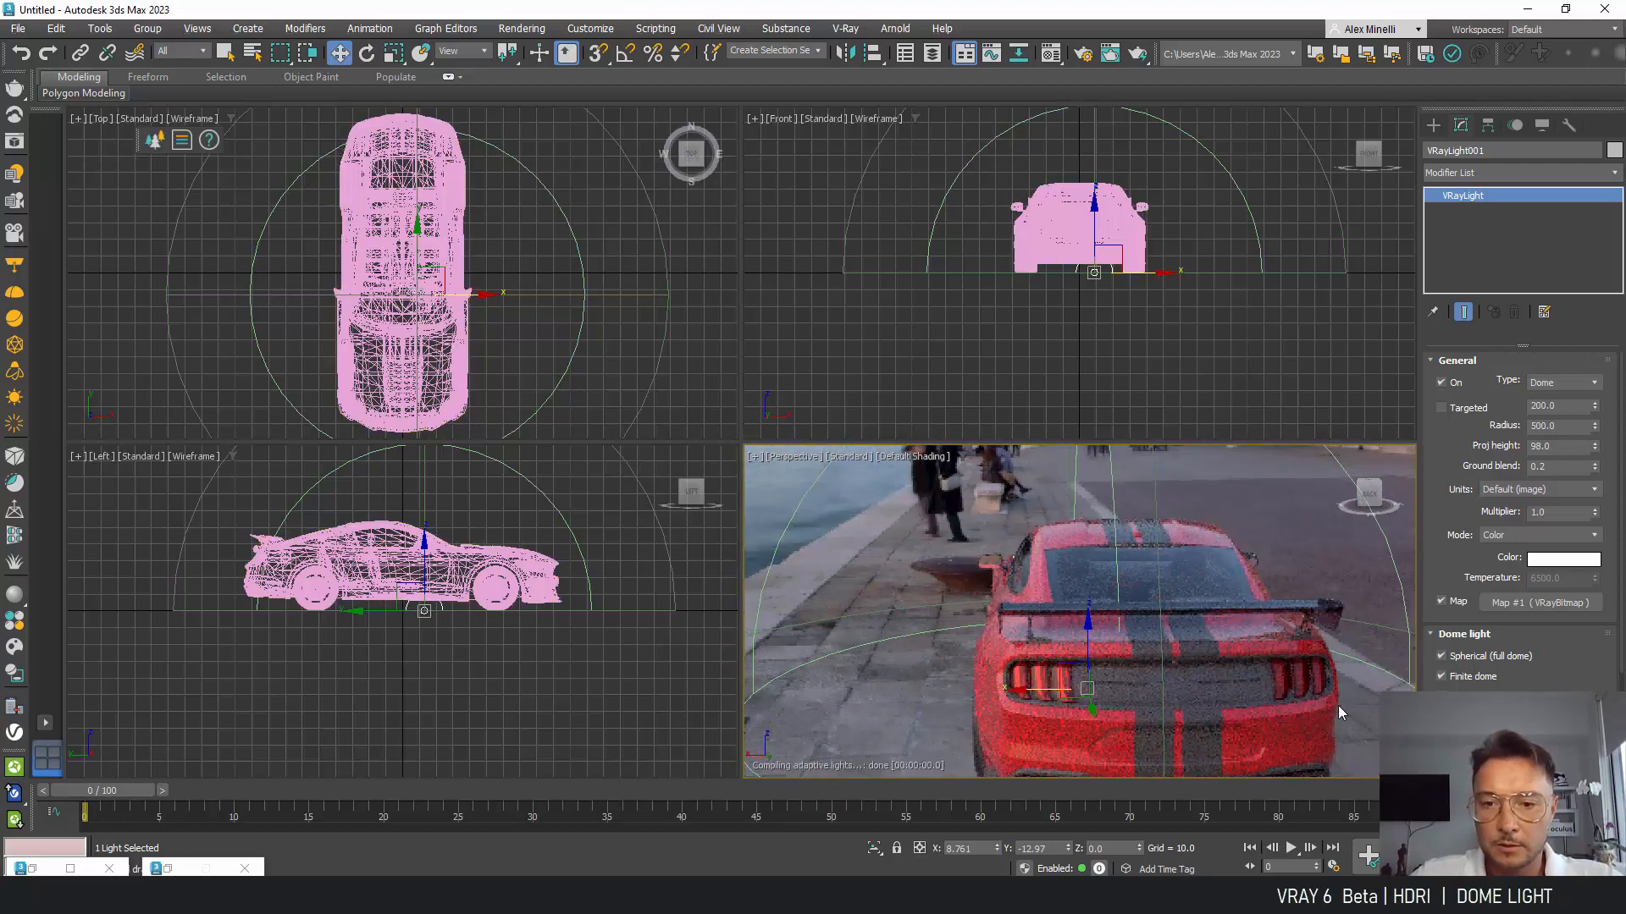
middle_click_drag(1261, 655, 1237, 644)
scroll(1237, 645, "down", 3)
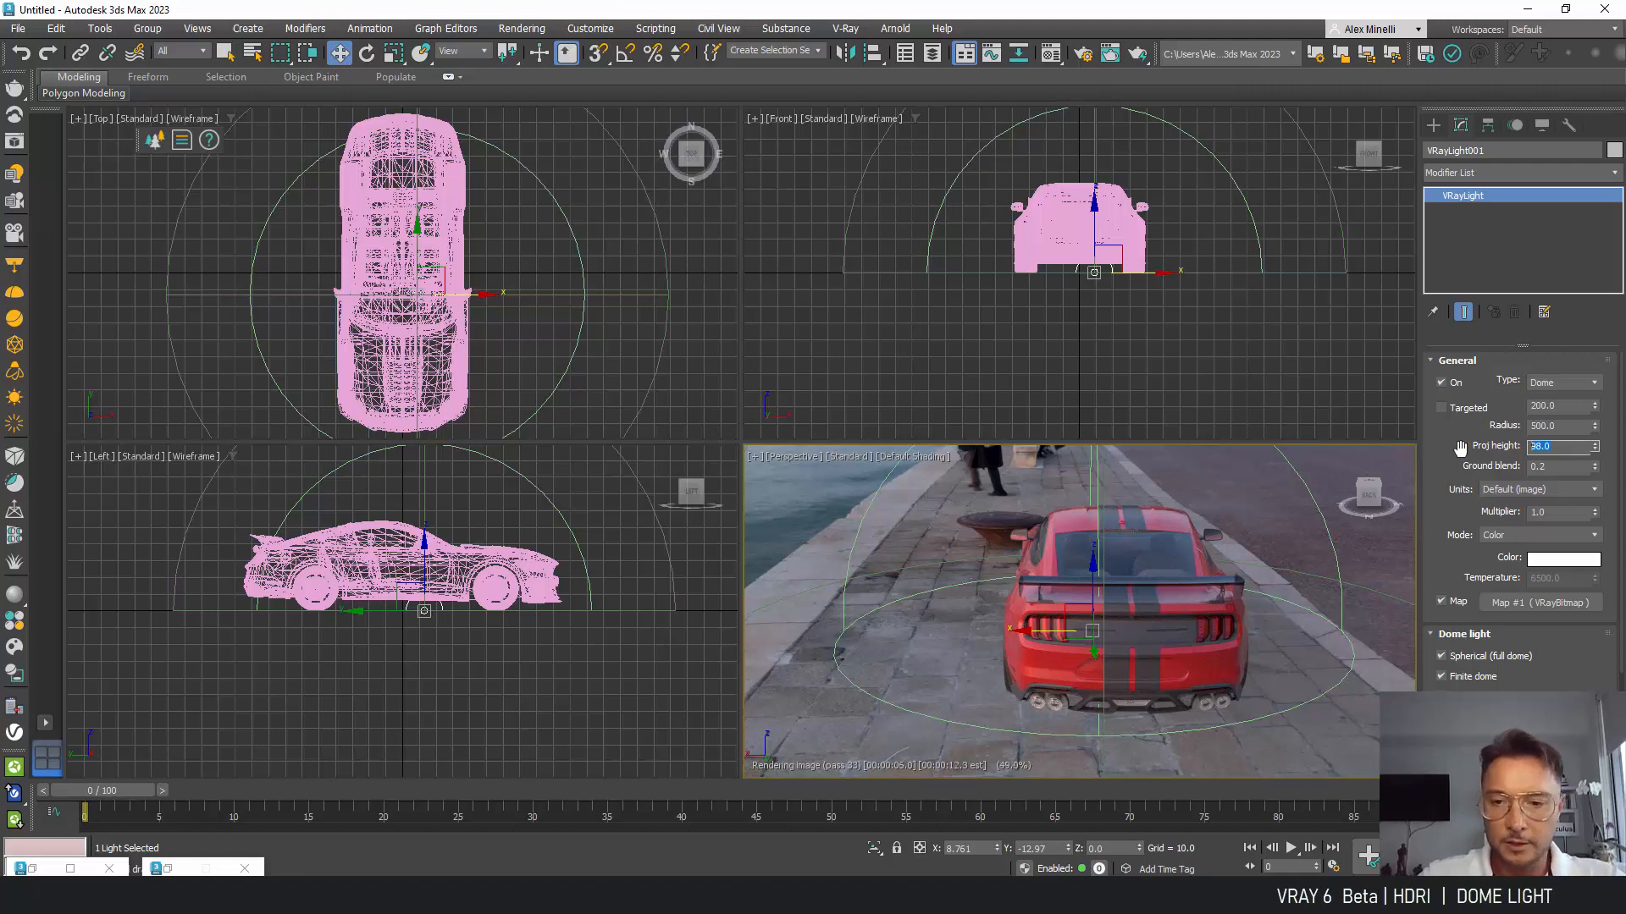
key("Return")
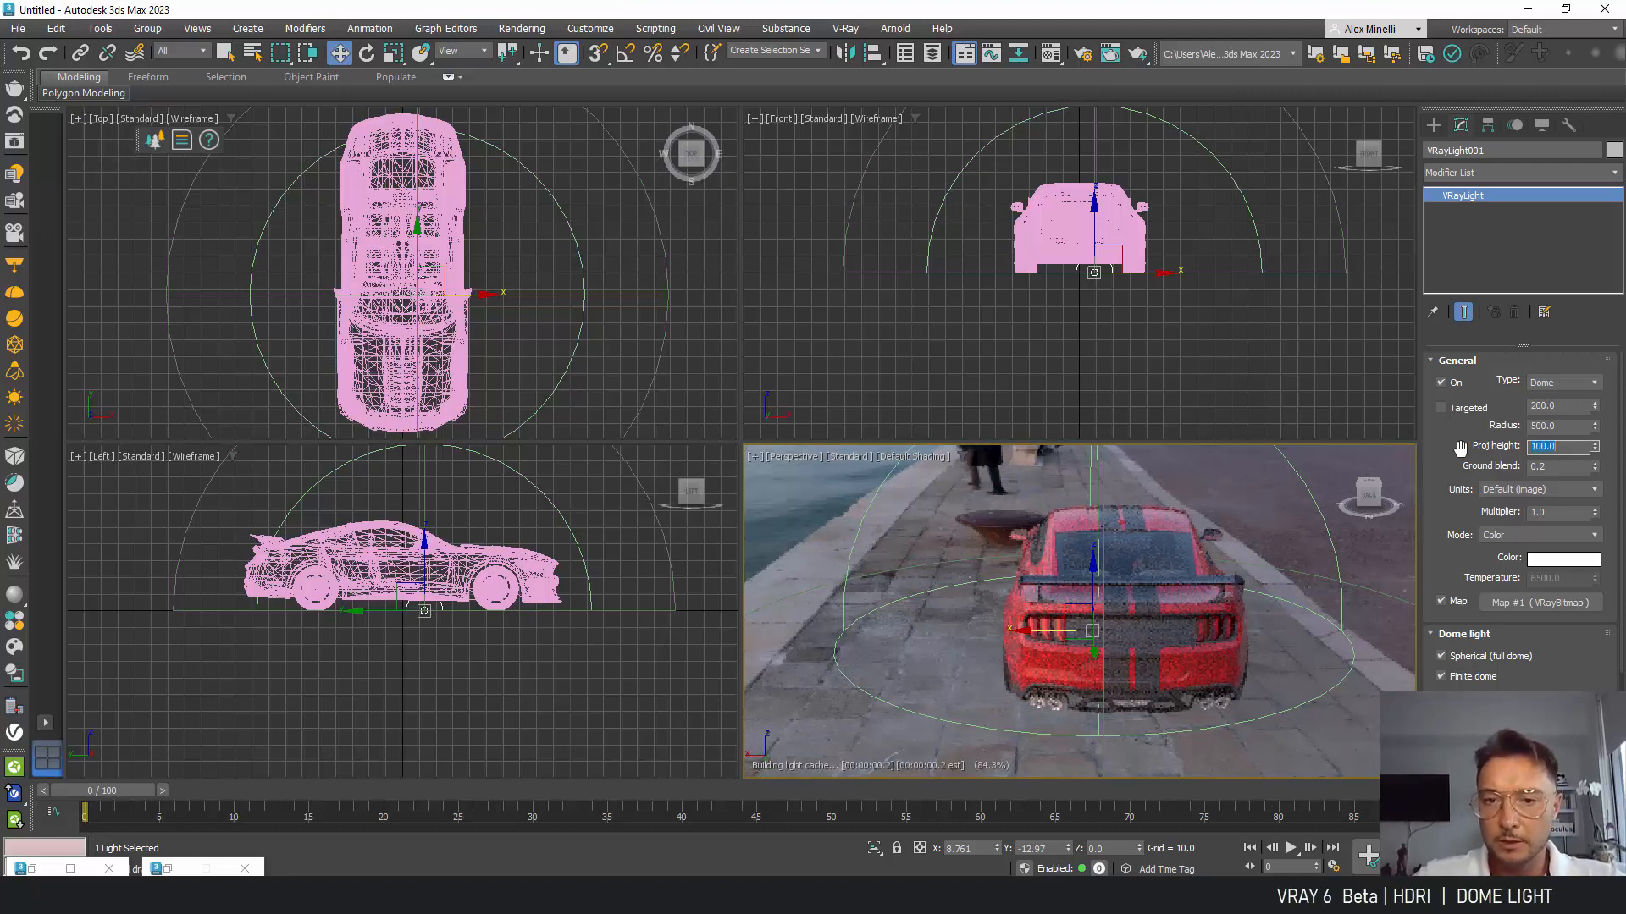
middle_click_drag(1089, 627, 1026, 617, "alt")
scroll(1125, 592, "up", 3)
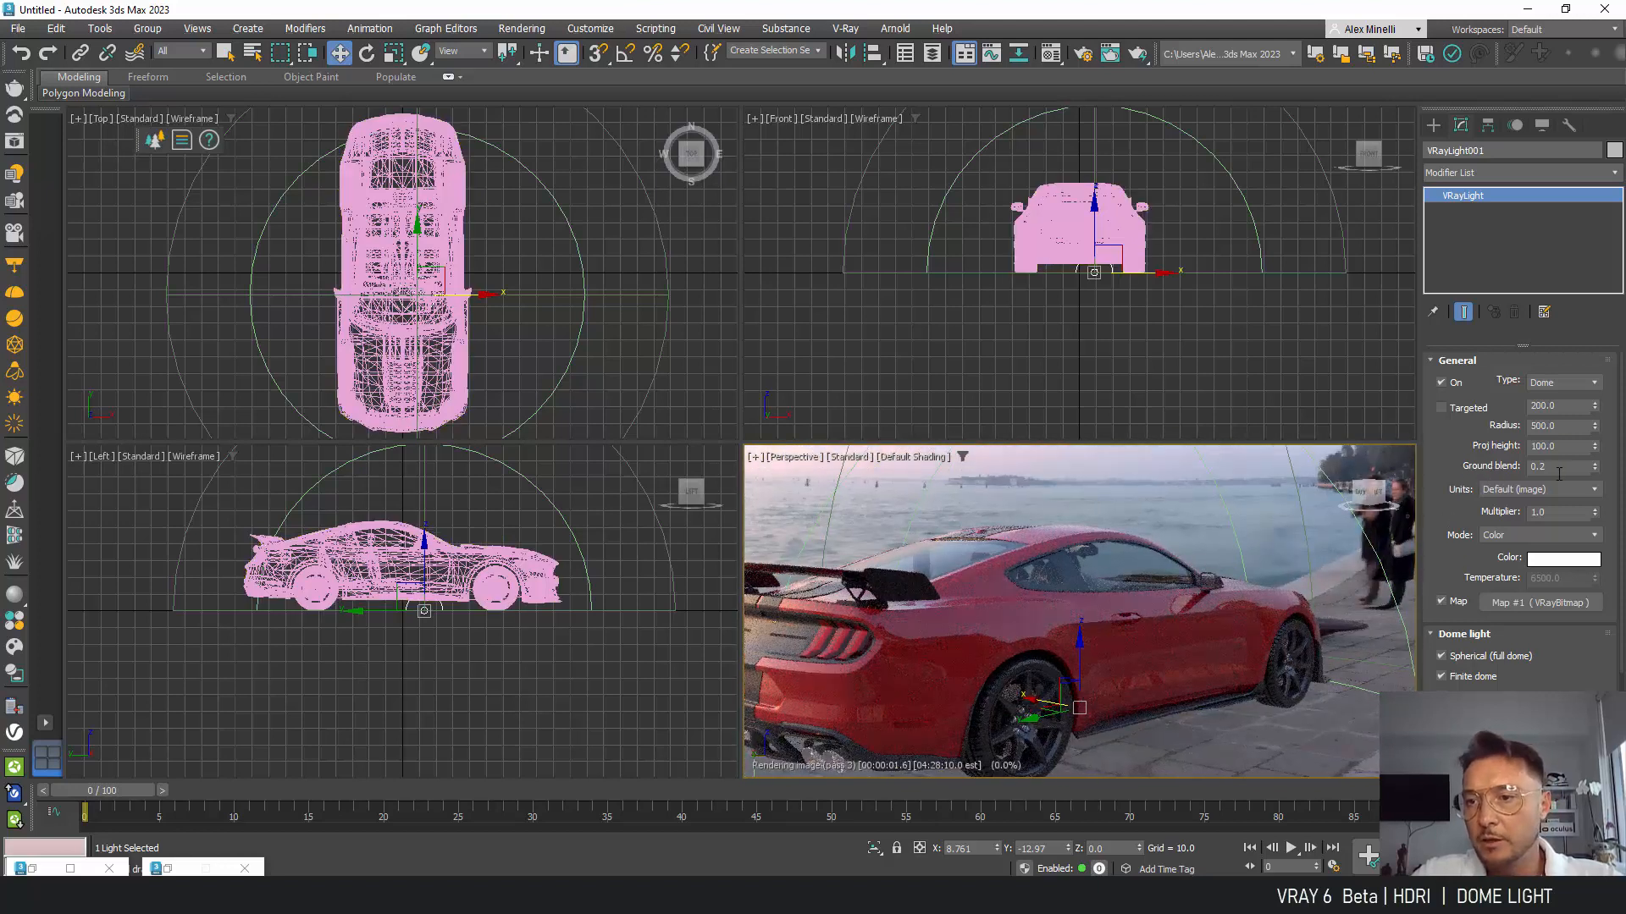
Step: Raise the dome light's ground blend to 0.47 and inspect the transition between ground and surroundings
scroll(1080, 551, "down", 10)
middle_click_drag(1076, 571, 1096, 635, "alt")
scroll(1098, 572, "up", 5)
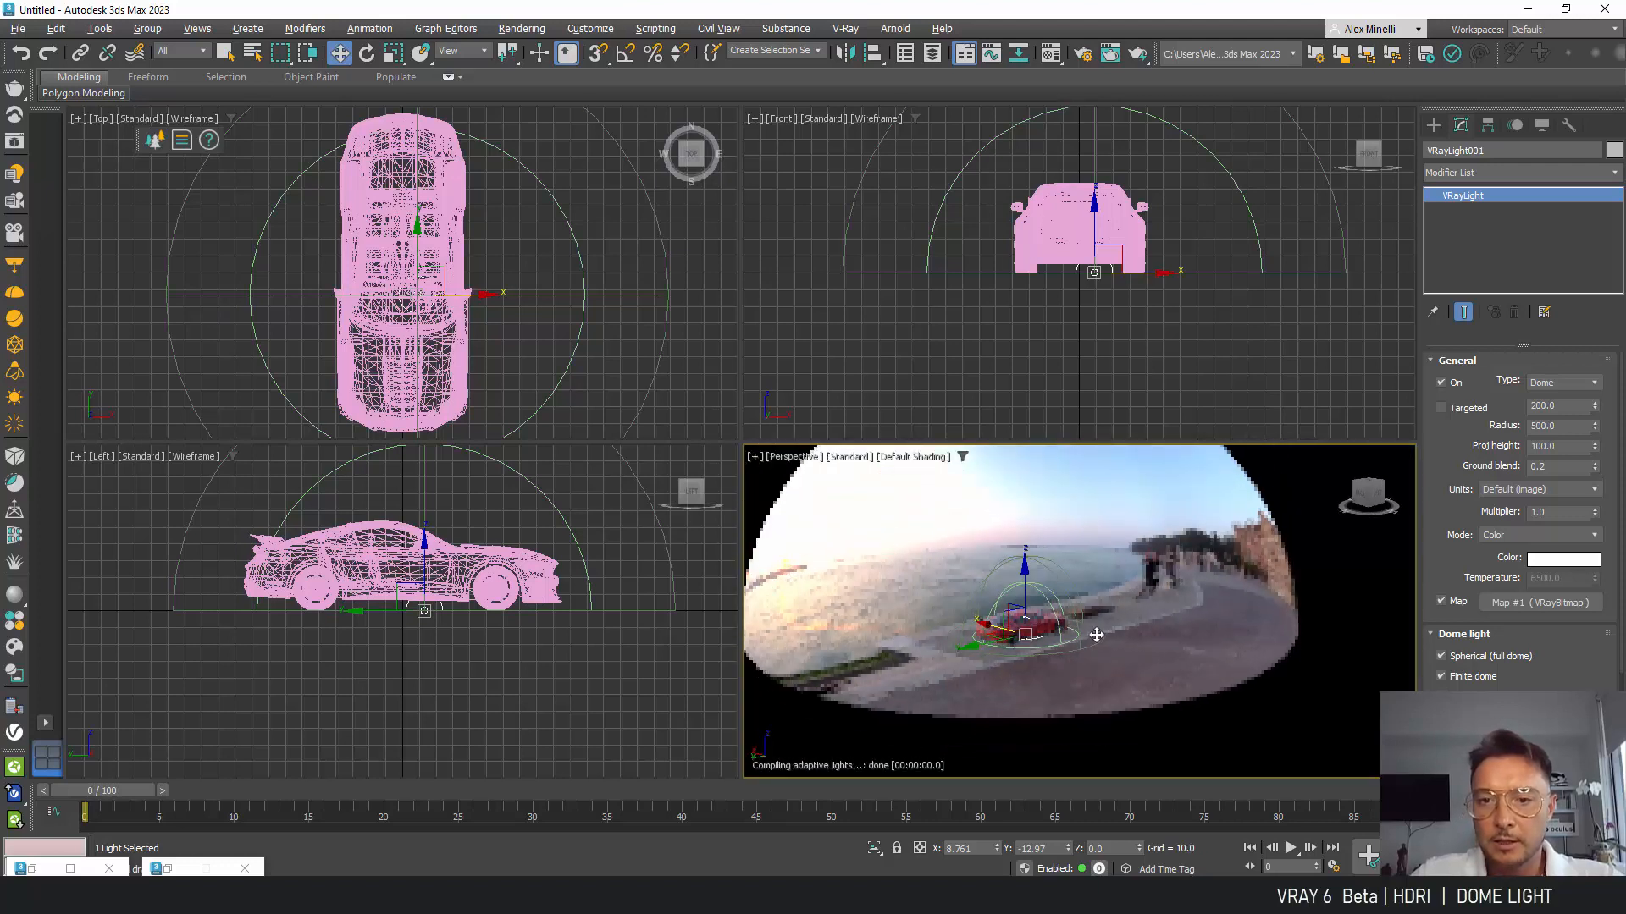
left_click_drag(1596, 468, 1593, 443)
scroll(1062, 652, "up", 6)
middle_click_drag(1062, 652, 1163, 603, "alt")
scroll(1141, 609, "up", 3)
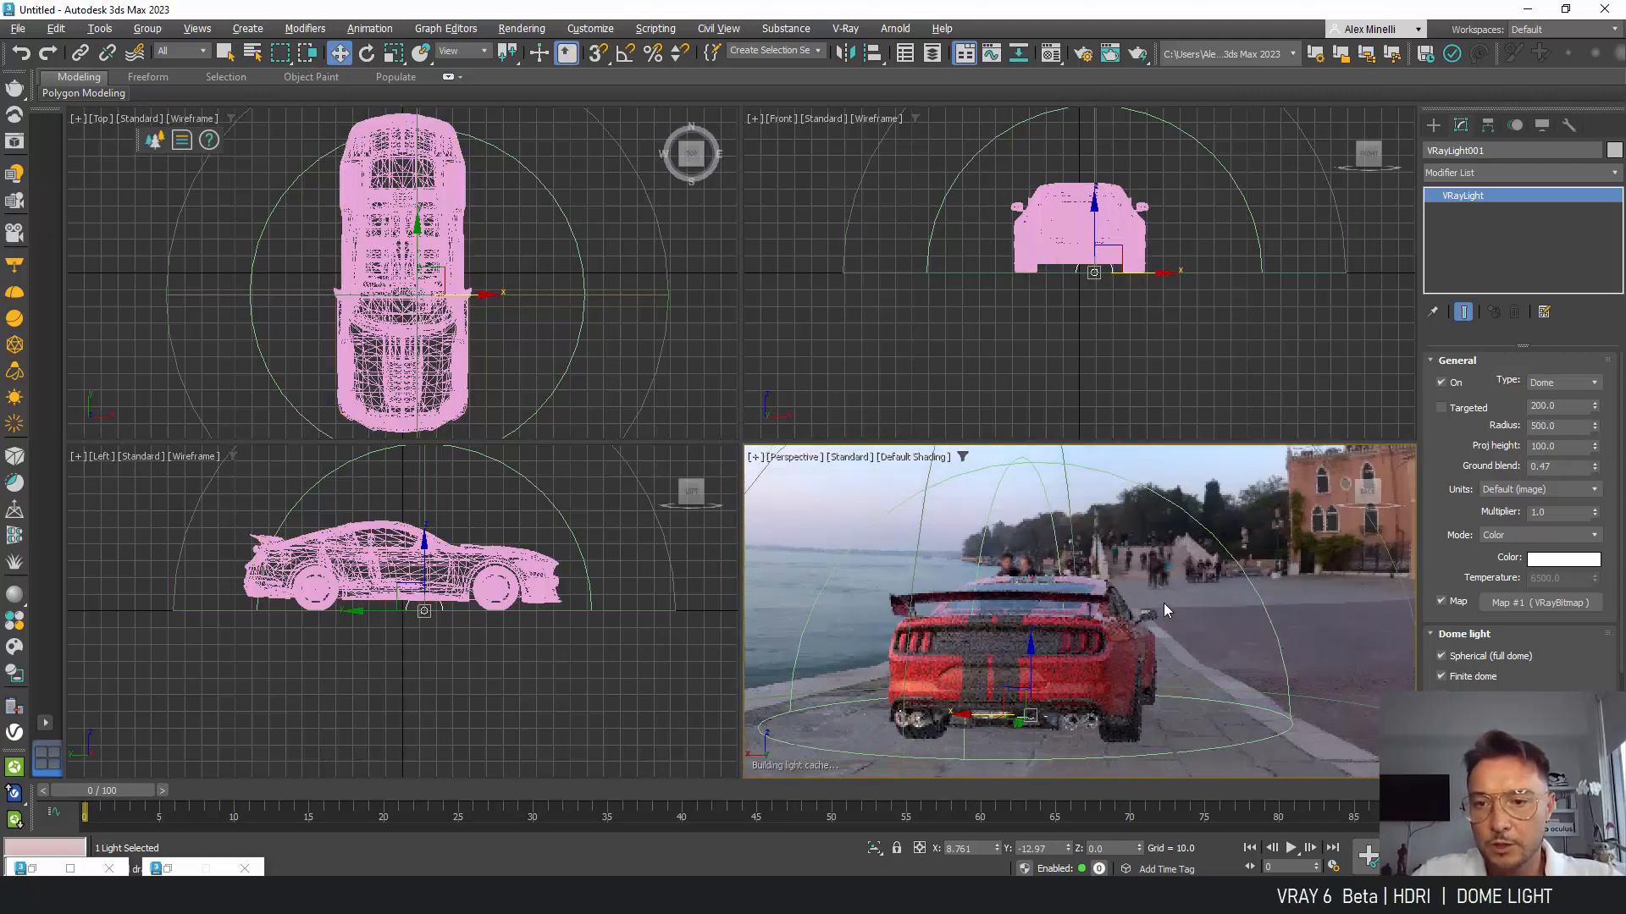
Step: Lower the dome light's ground blend to 0.0 and inspect the horizon around the car
scroll(1137, 667, "up", 3)
middle_click_drag(1279, 621, 1067, 650, "alt")
left_click_drag(1596, 455, 1596, 526)
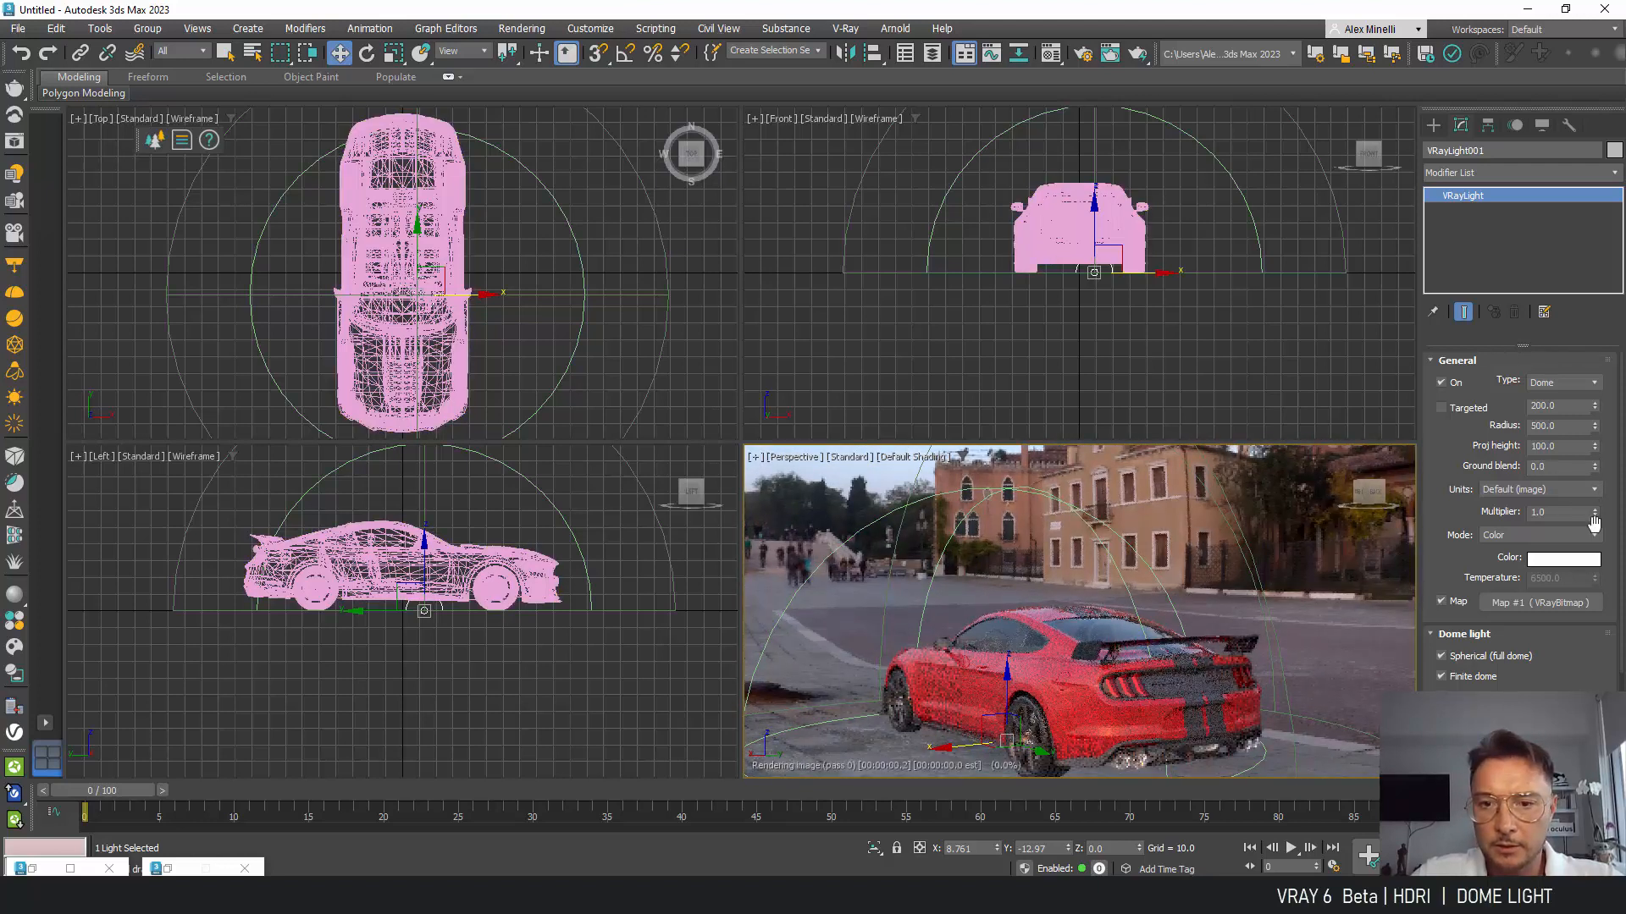
middle_click_drag(1135, 598, 1262, 599, "alt")
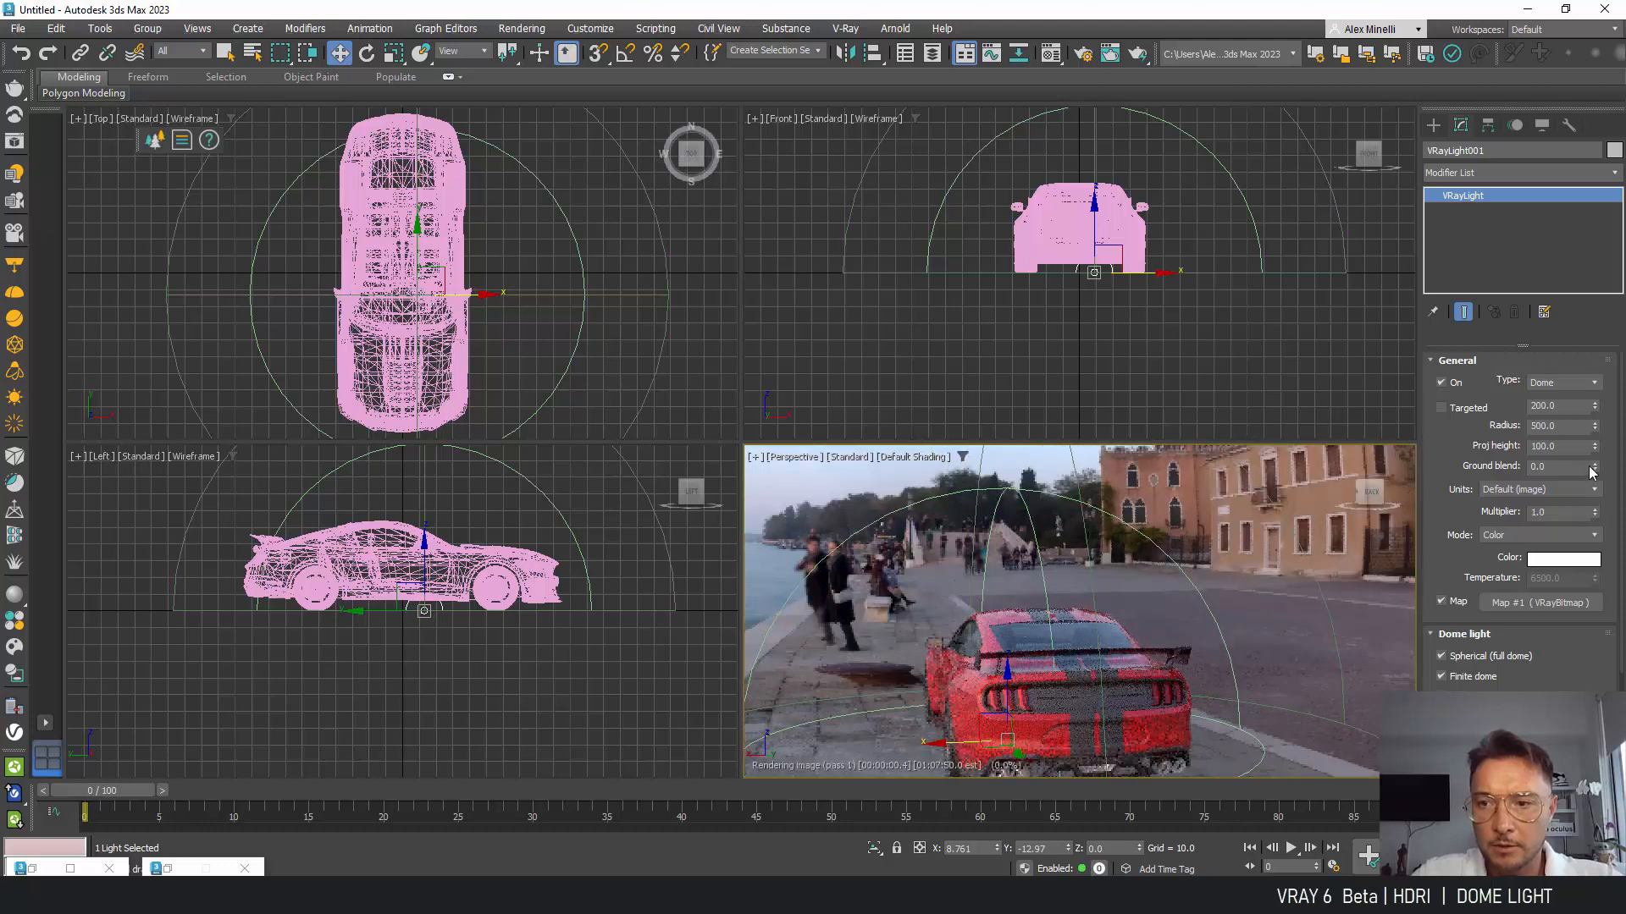
Step: Raise the dome light's ground blend to 0.9 and inspect the environment around the car from farther away
left_click(1594, 468)
left_click(1596, 465)
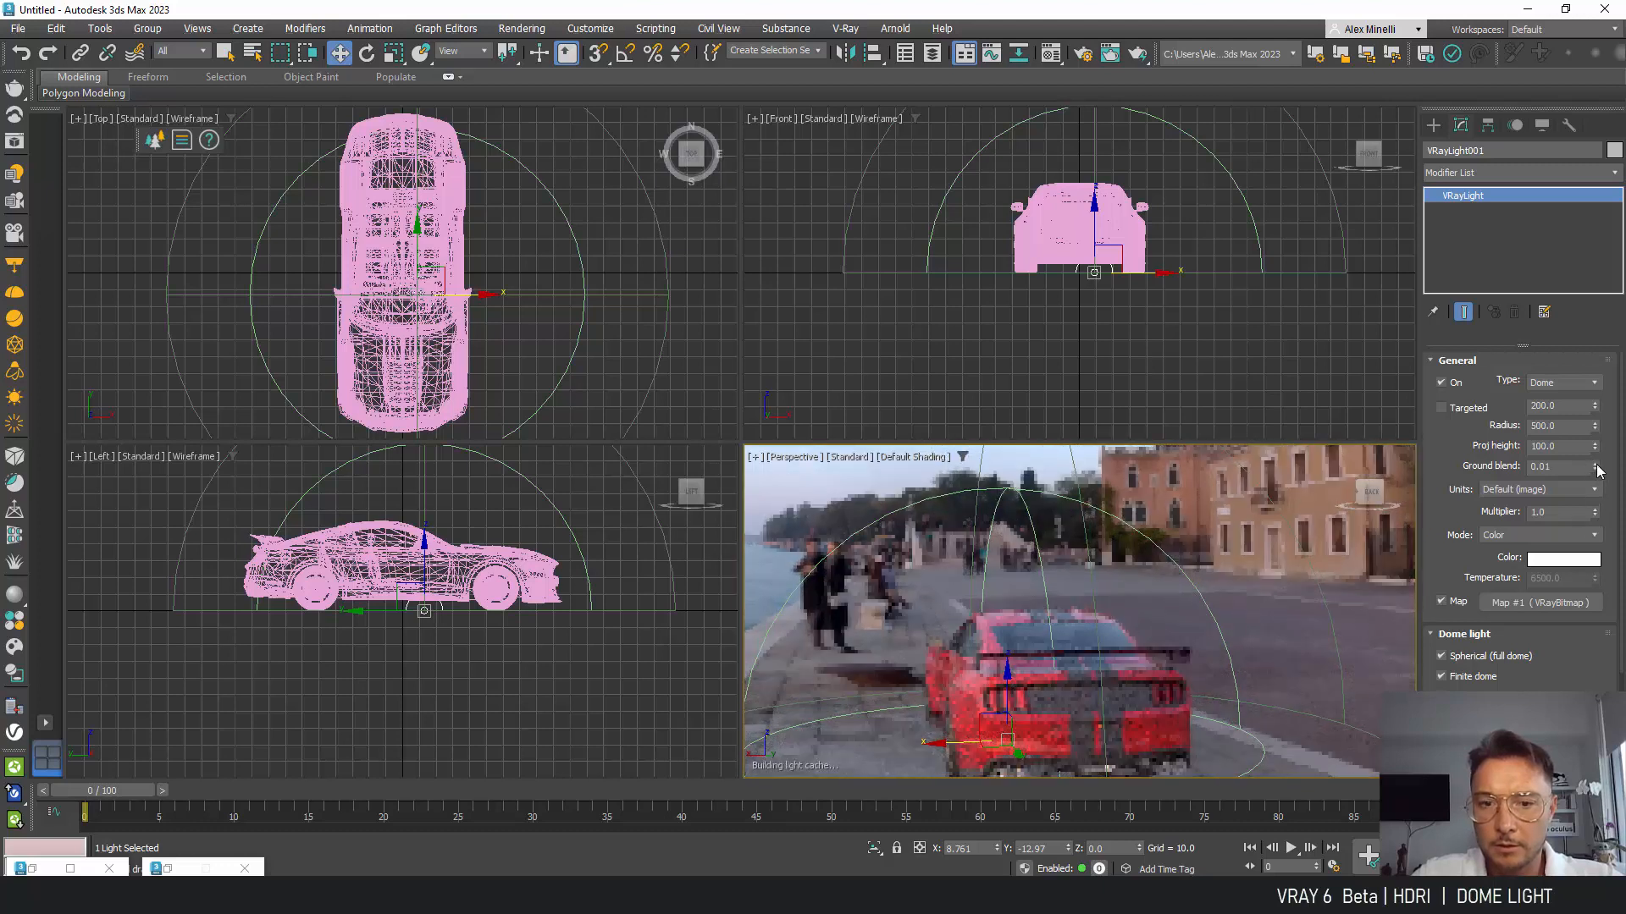
left_click_drag(1597, 458, 1599, 388)
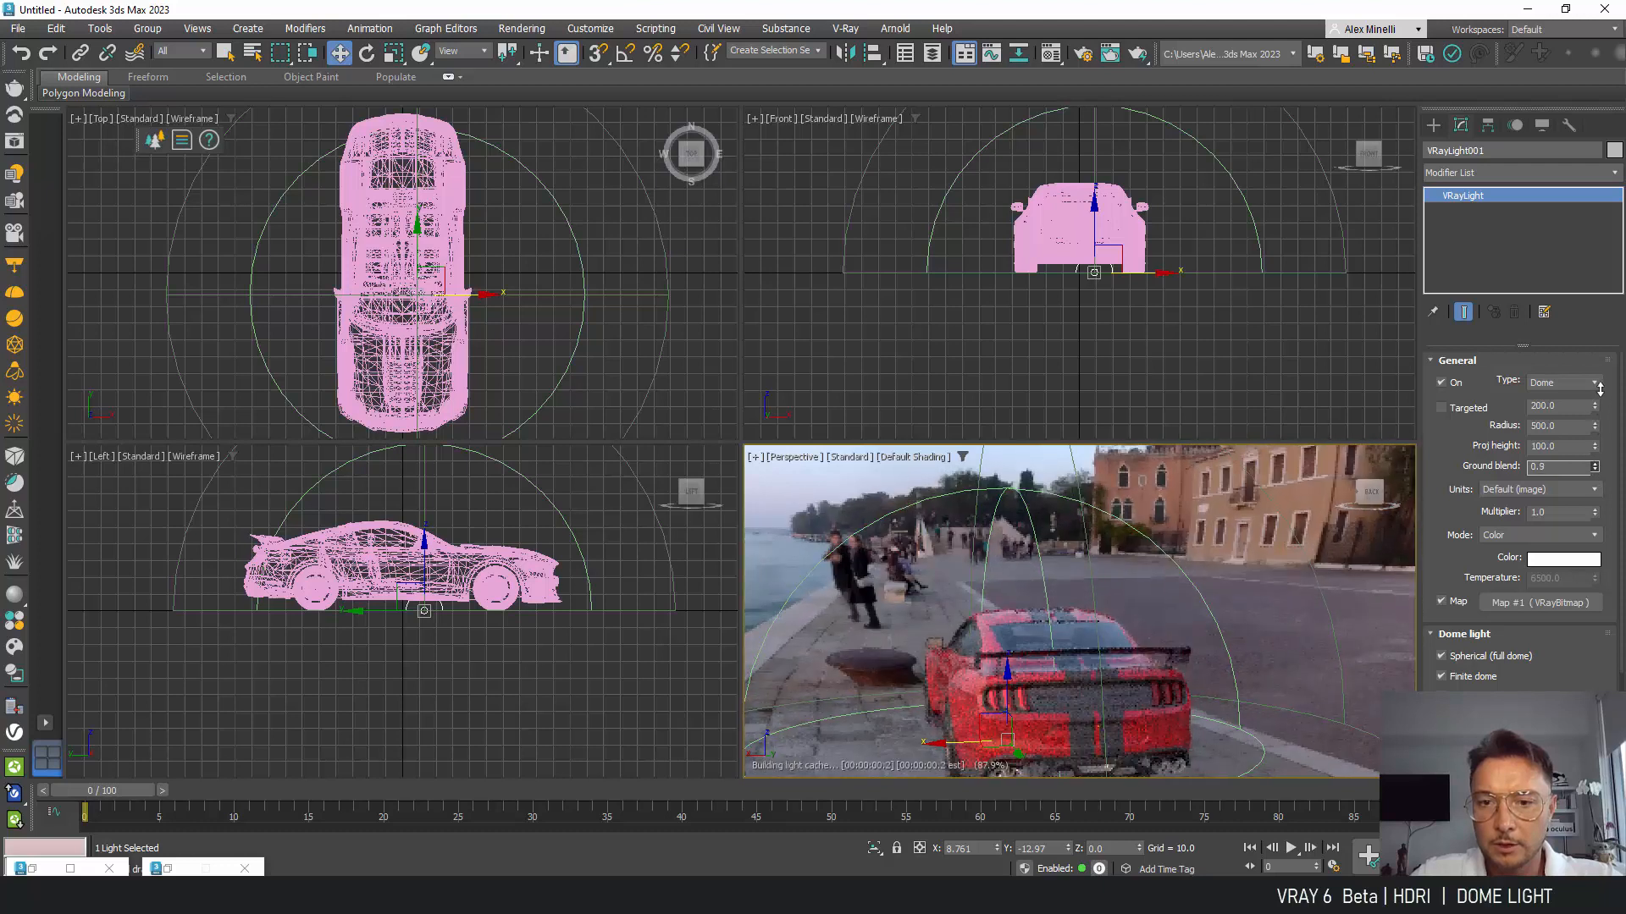
scroll(888, 711, "down", 8)
scroll(888, 709, "up", 2)
Step: Reduce the dome light's ground blend to 0.38 and then 0.26, checking the ground and the people behind the car
mouse_move(1592, 430)
left_mouse_down()
mouse_move(1591, 412)
mouse_move(1588, 444)
left_mouse_up()
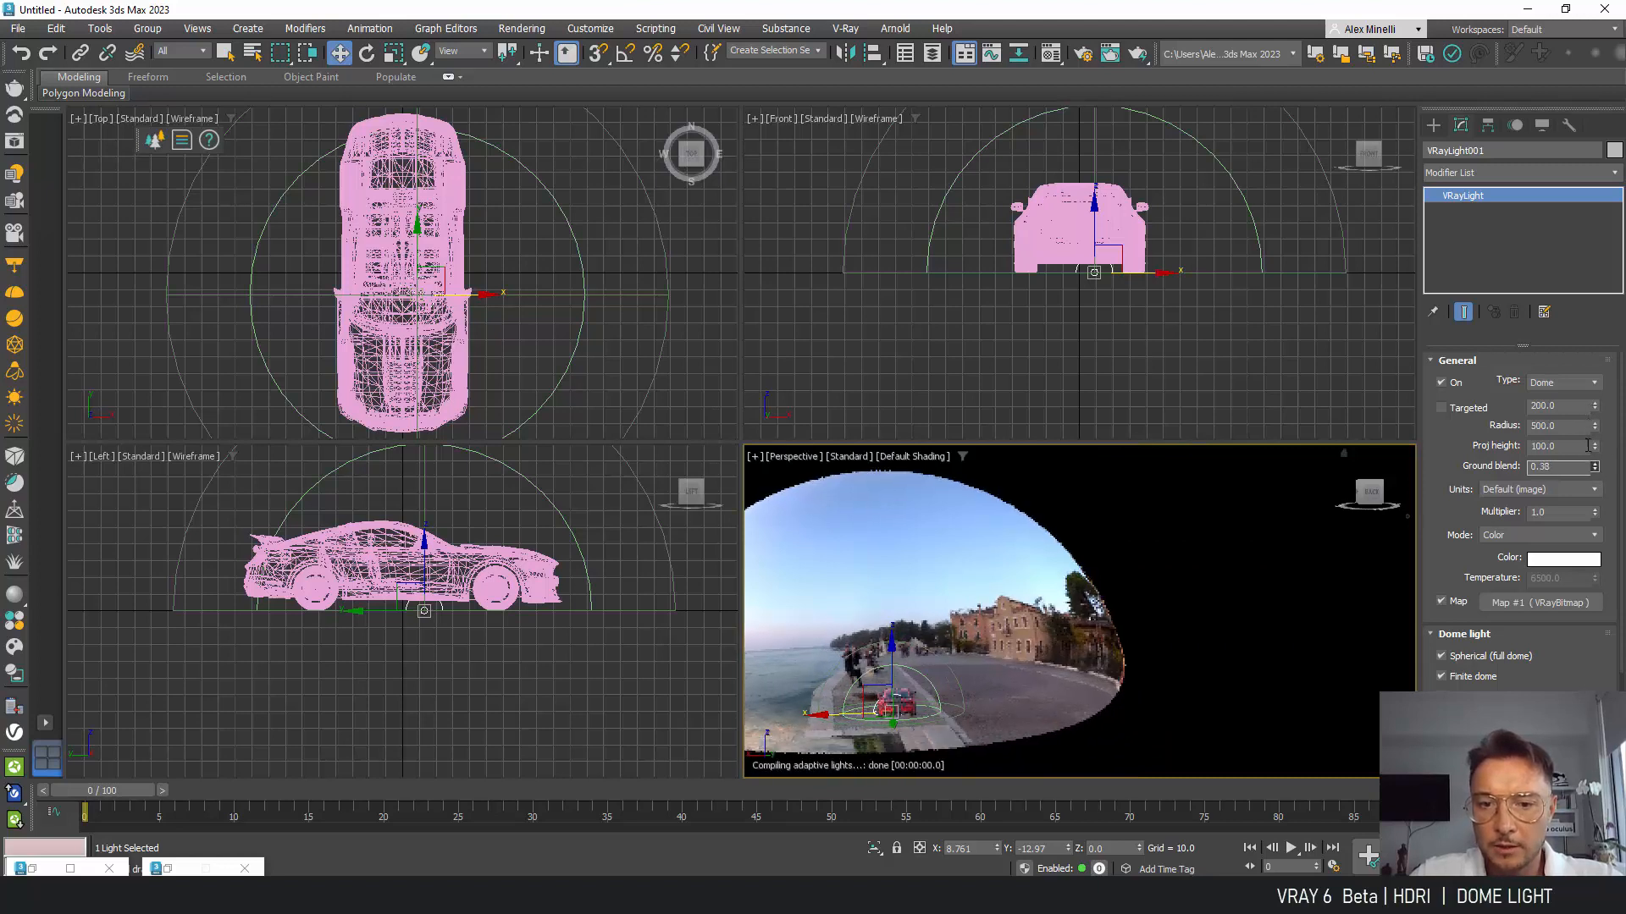
scroll(857, 708, "up", 6)
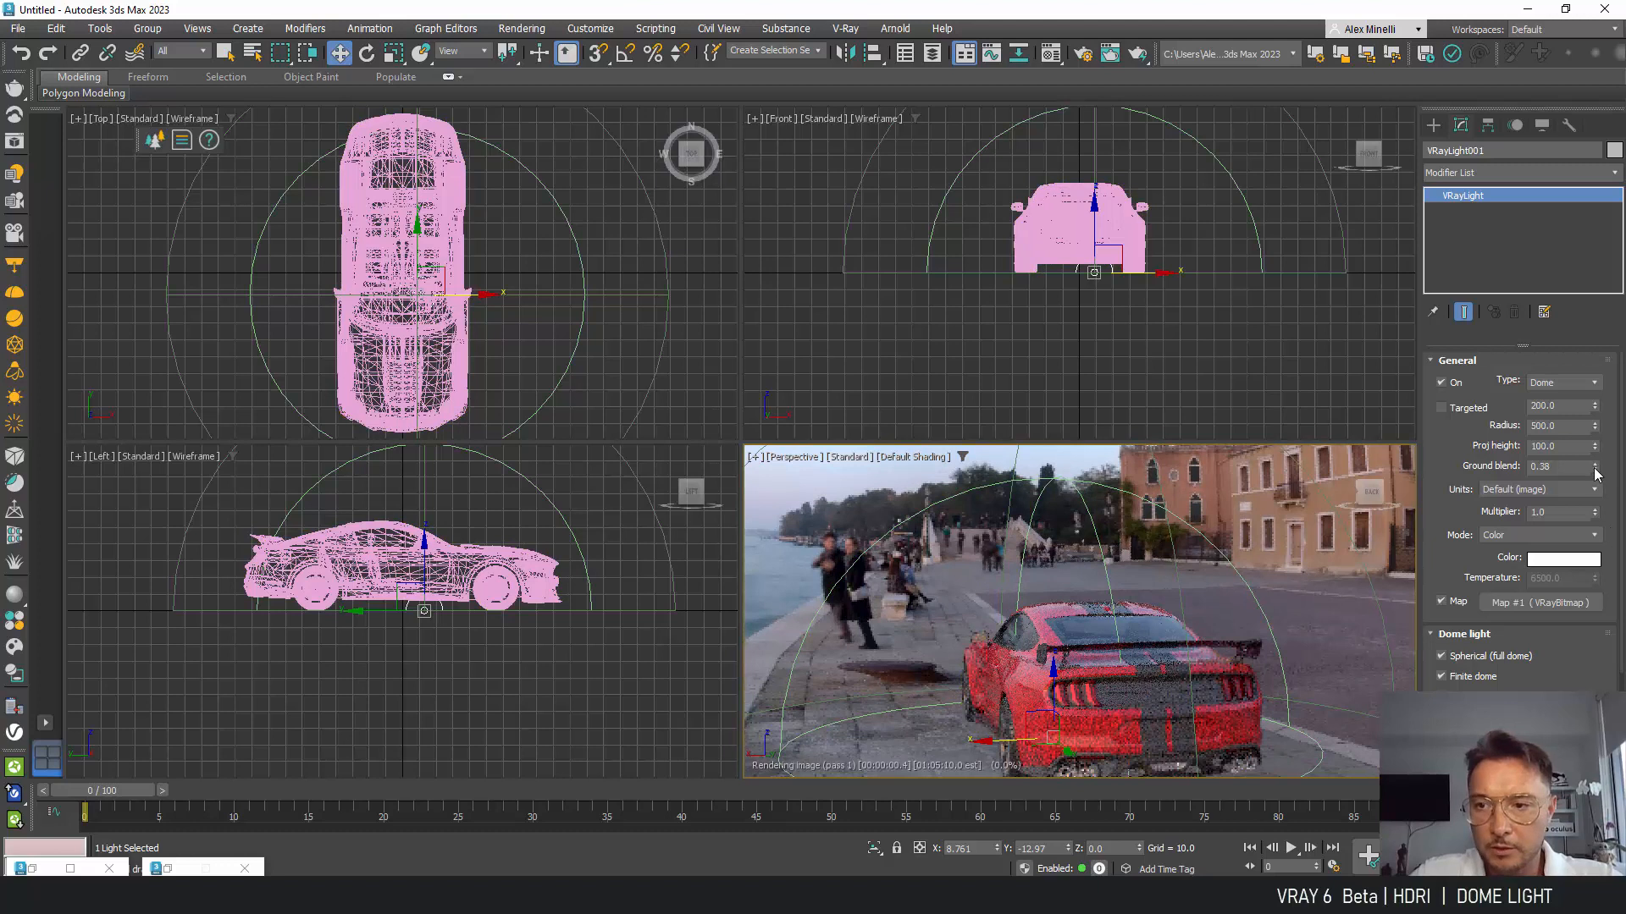
mouse_move(1596, 481)
left_mouse_down()
mouse_move(1597, 508)
mouse_move(1603, 479)
left_mouse_up()
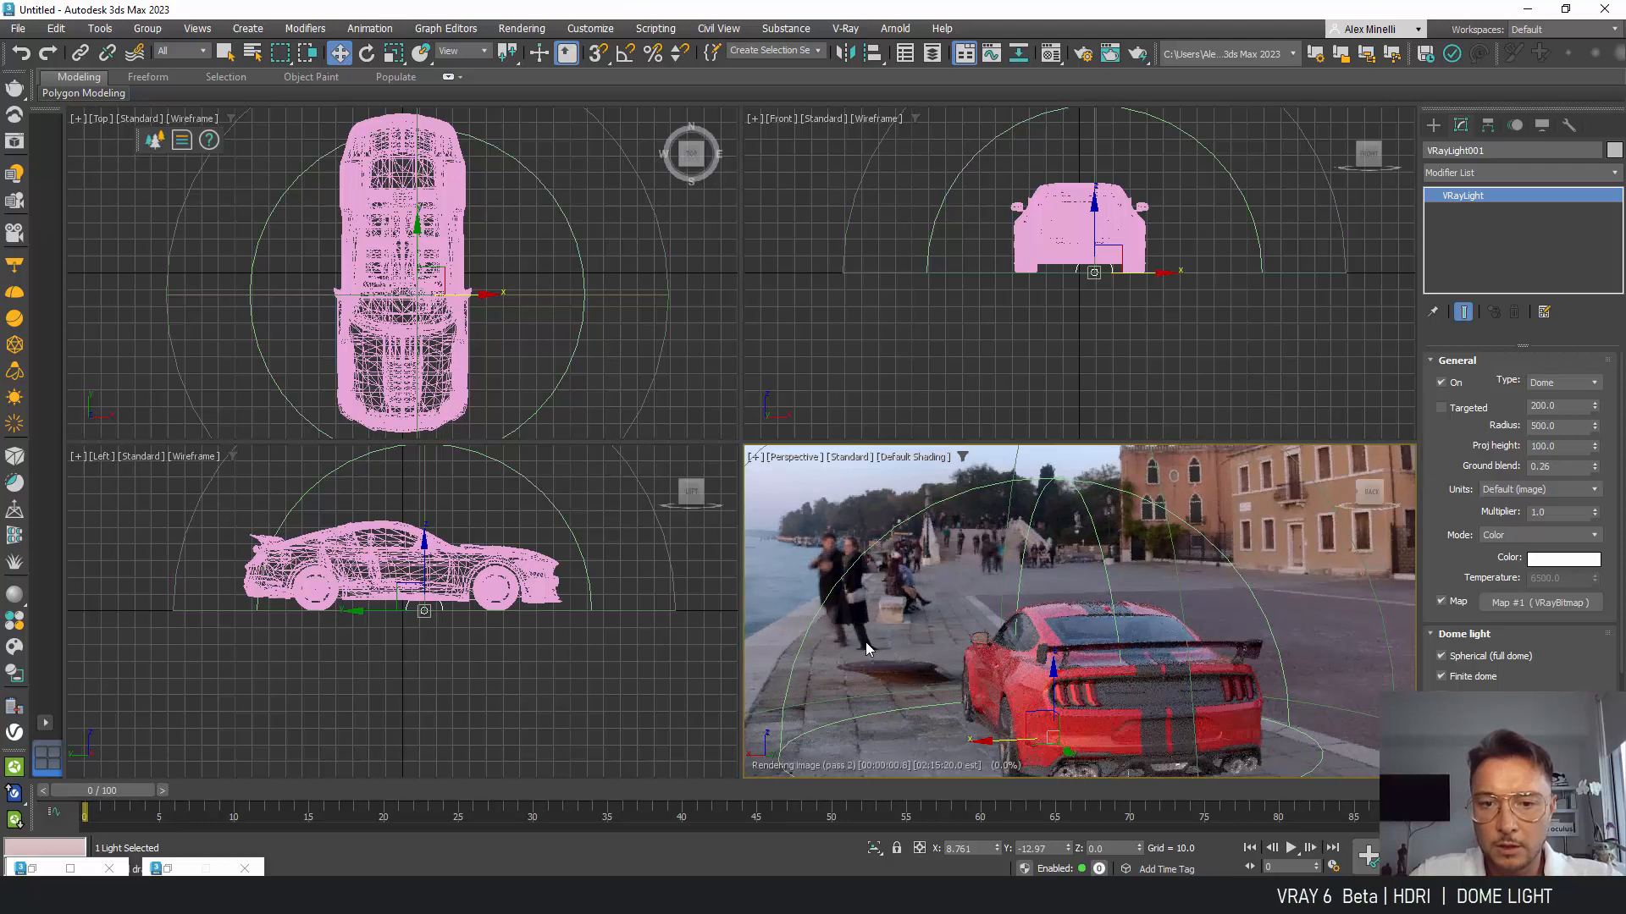
middle_click_drag(1135, 627, 1101, 623, "alt")
scroll(1139, 622, "up", 3)
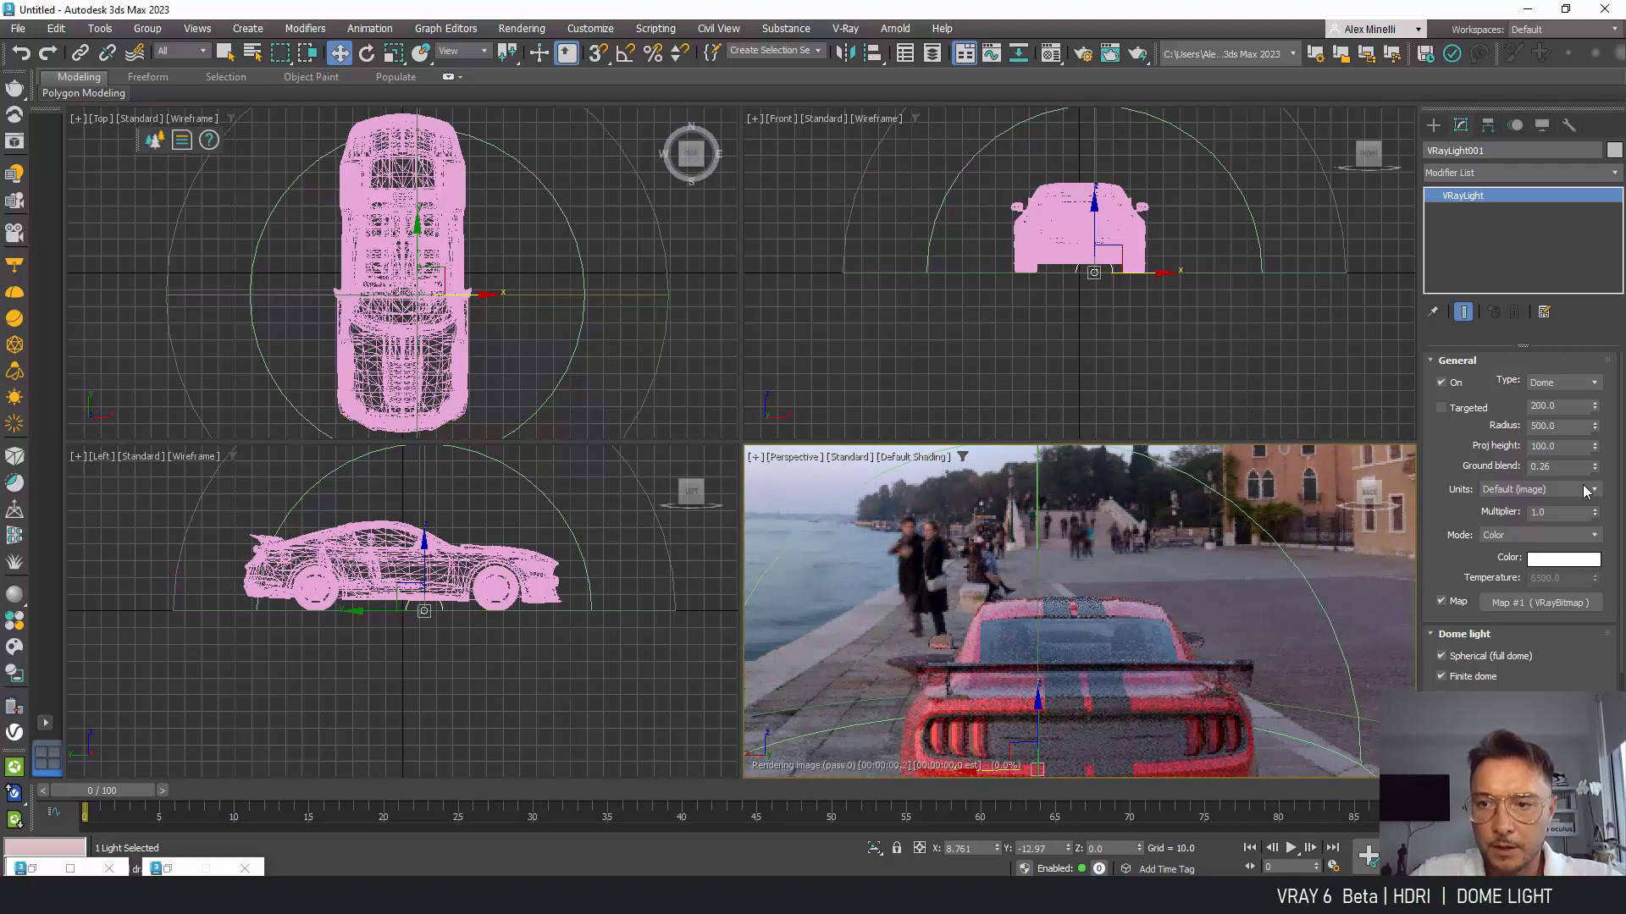
Step: Compare a ground blend of 0.0 on the dome light, then set it to 0.18 and view the car from behind
left_click_drag(1594, 469, 1595, 504)
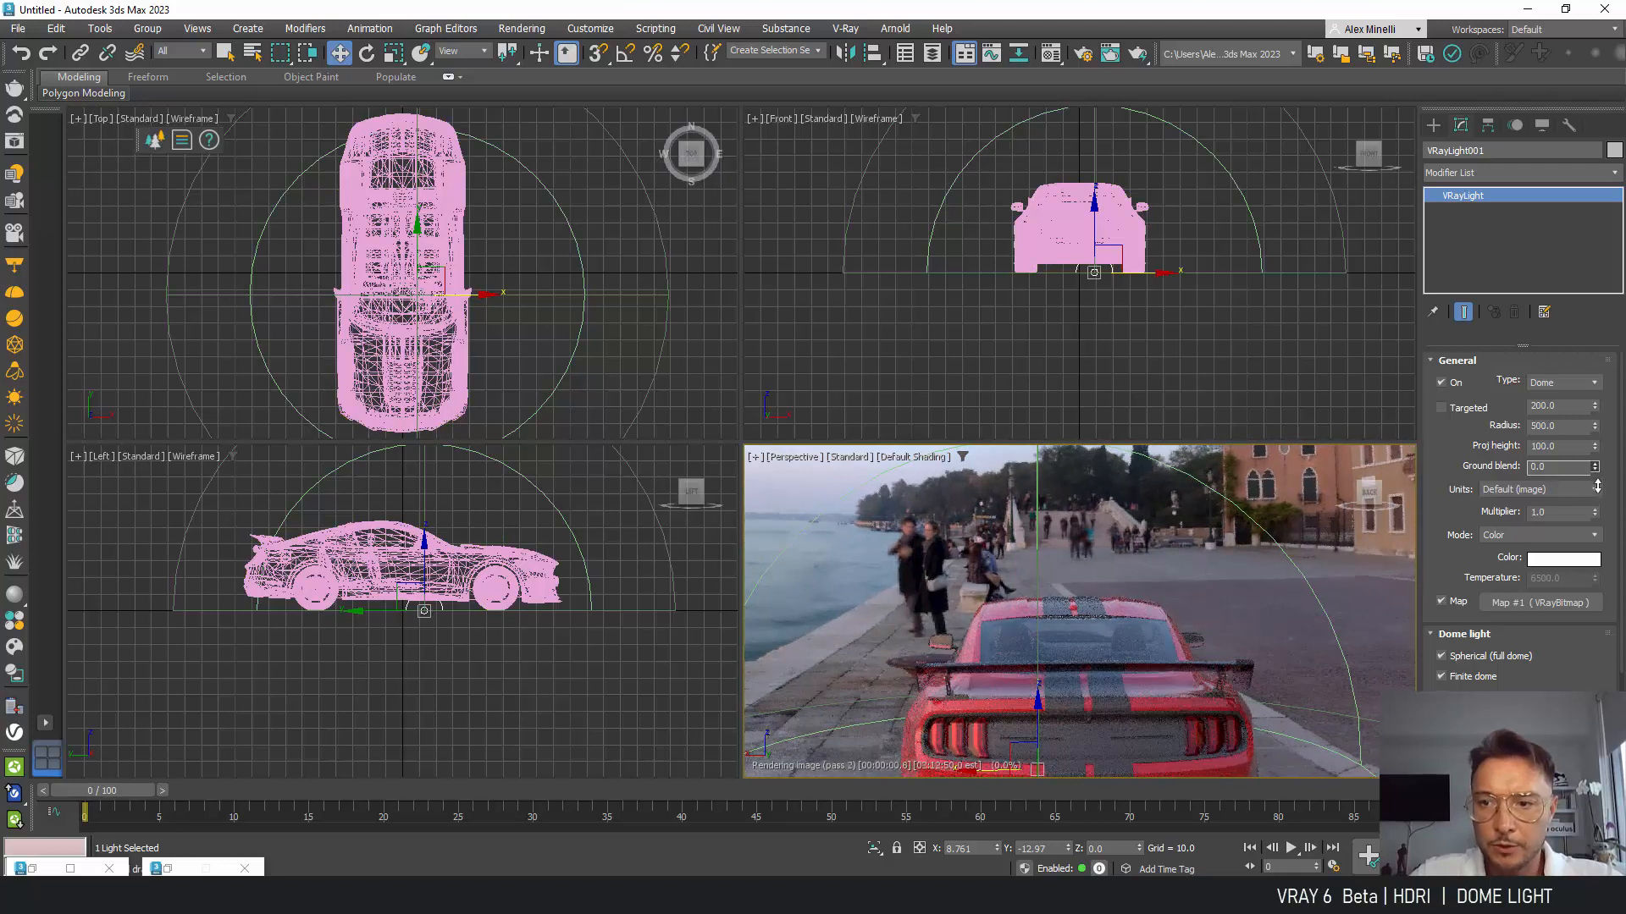
middle_click_drag(919, 659, 968, 657, "alt")
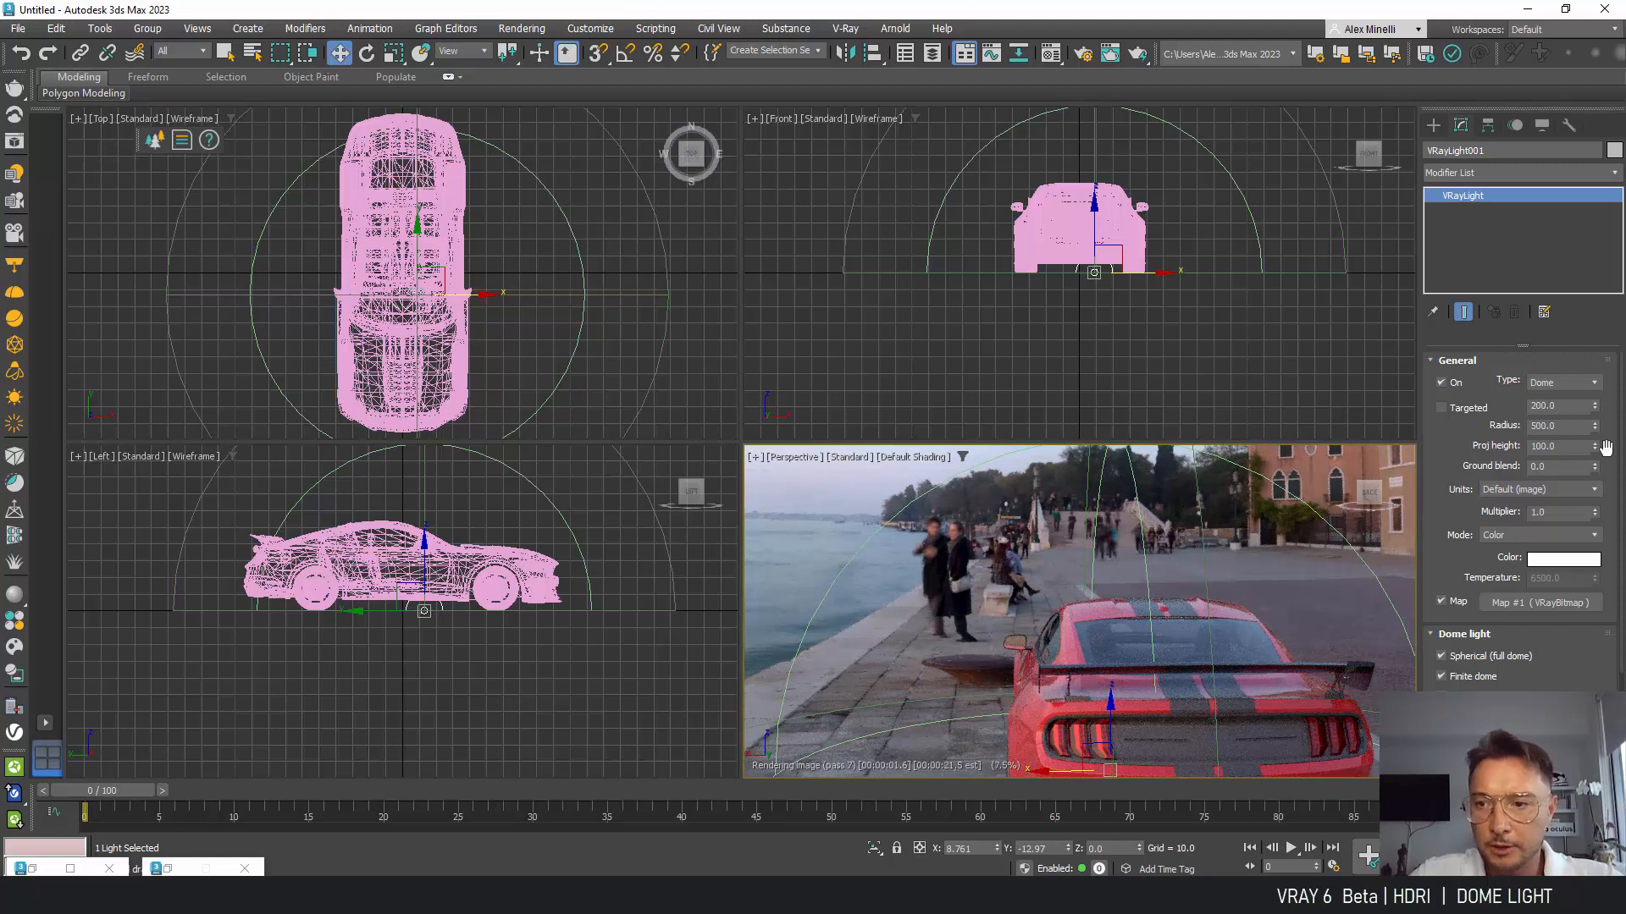
left_click_drag(1597, 471, 1594, 455)
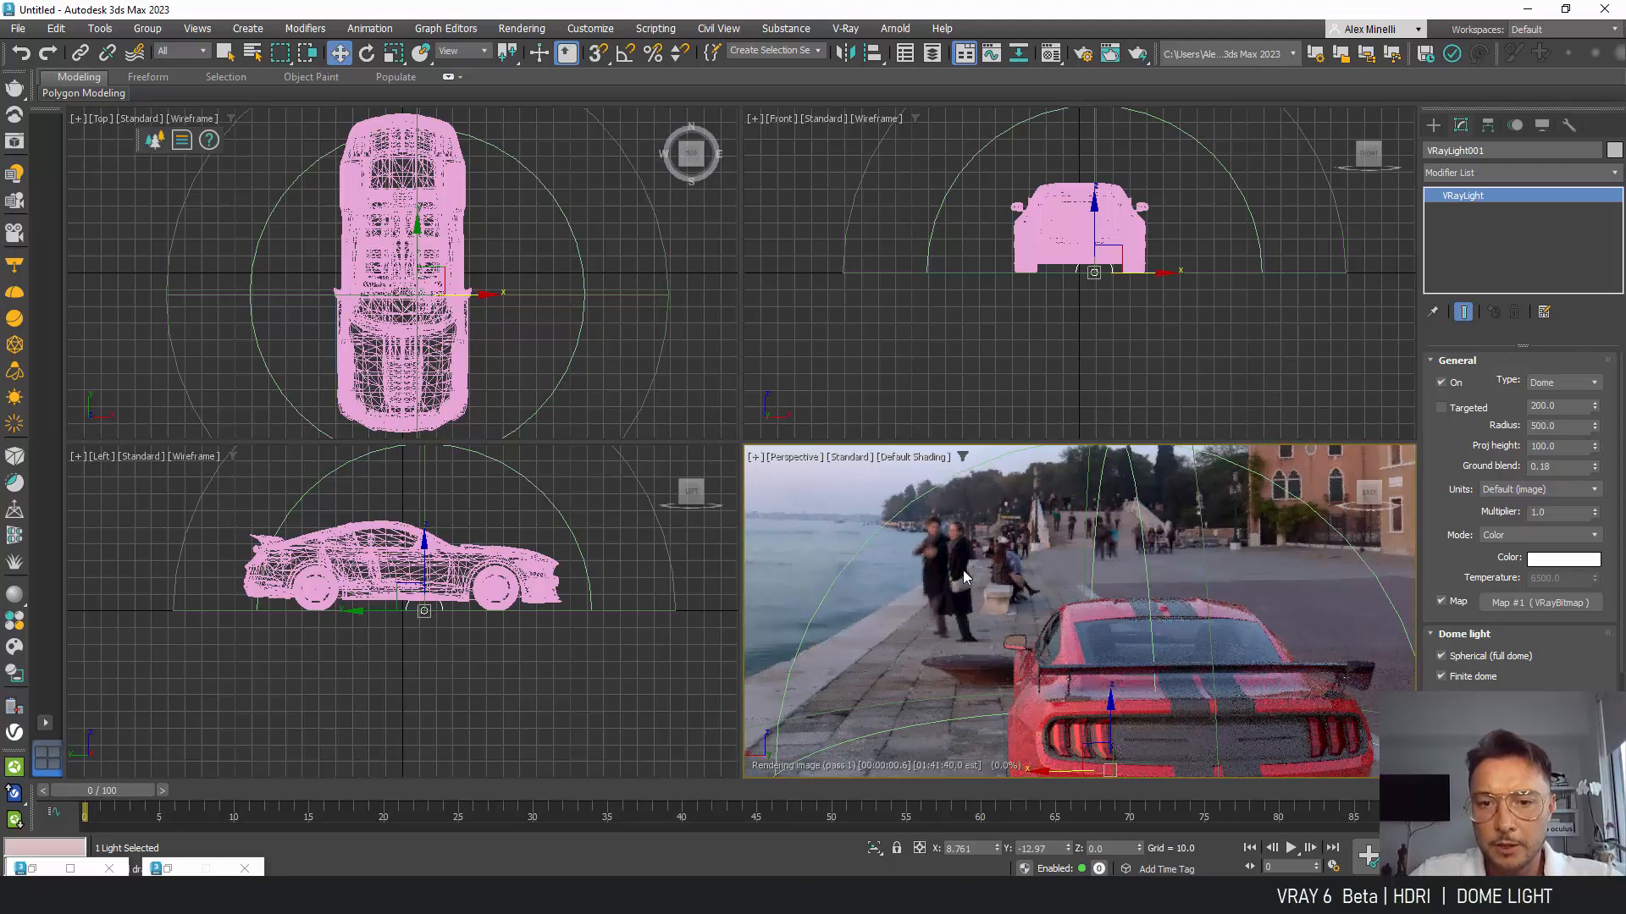
middle_click_drag(991, 646, 1119, 619, "alt")
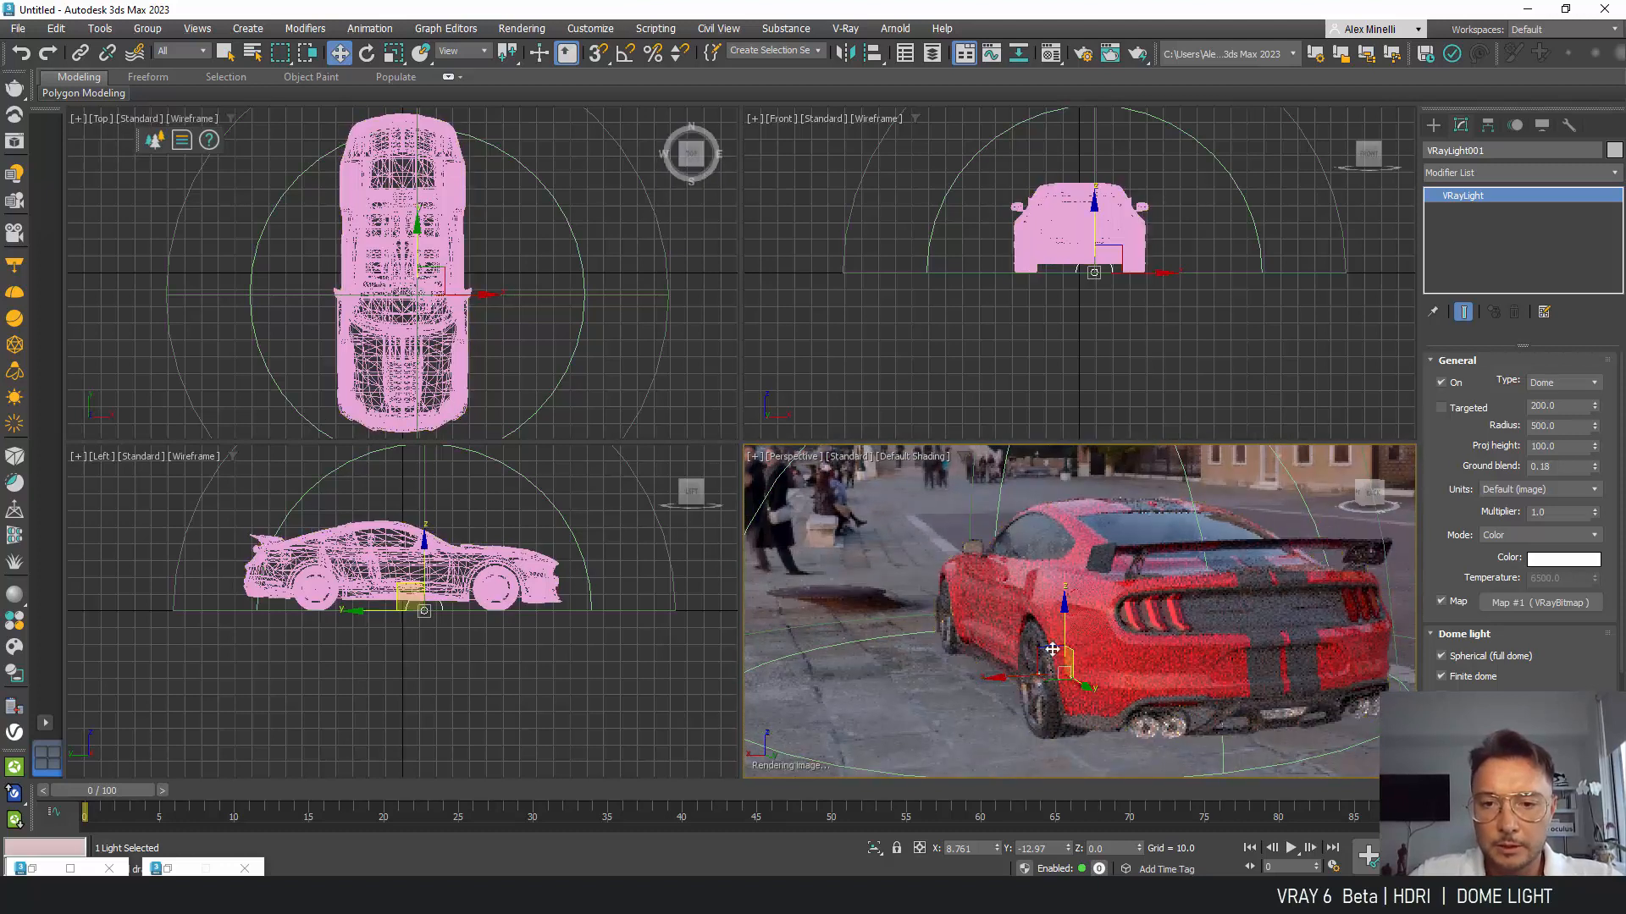
Step: Rotate the dome light about its vertical axis to about 77 degrees and check the background around the car
left_click(365, 53)
left_click_drag(1033, 689, 1149, 686)
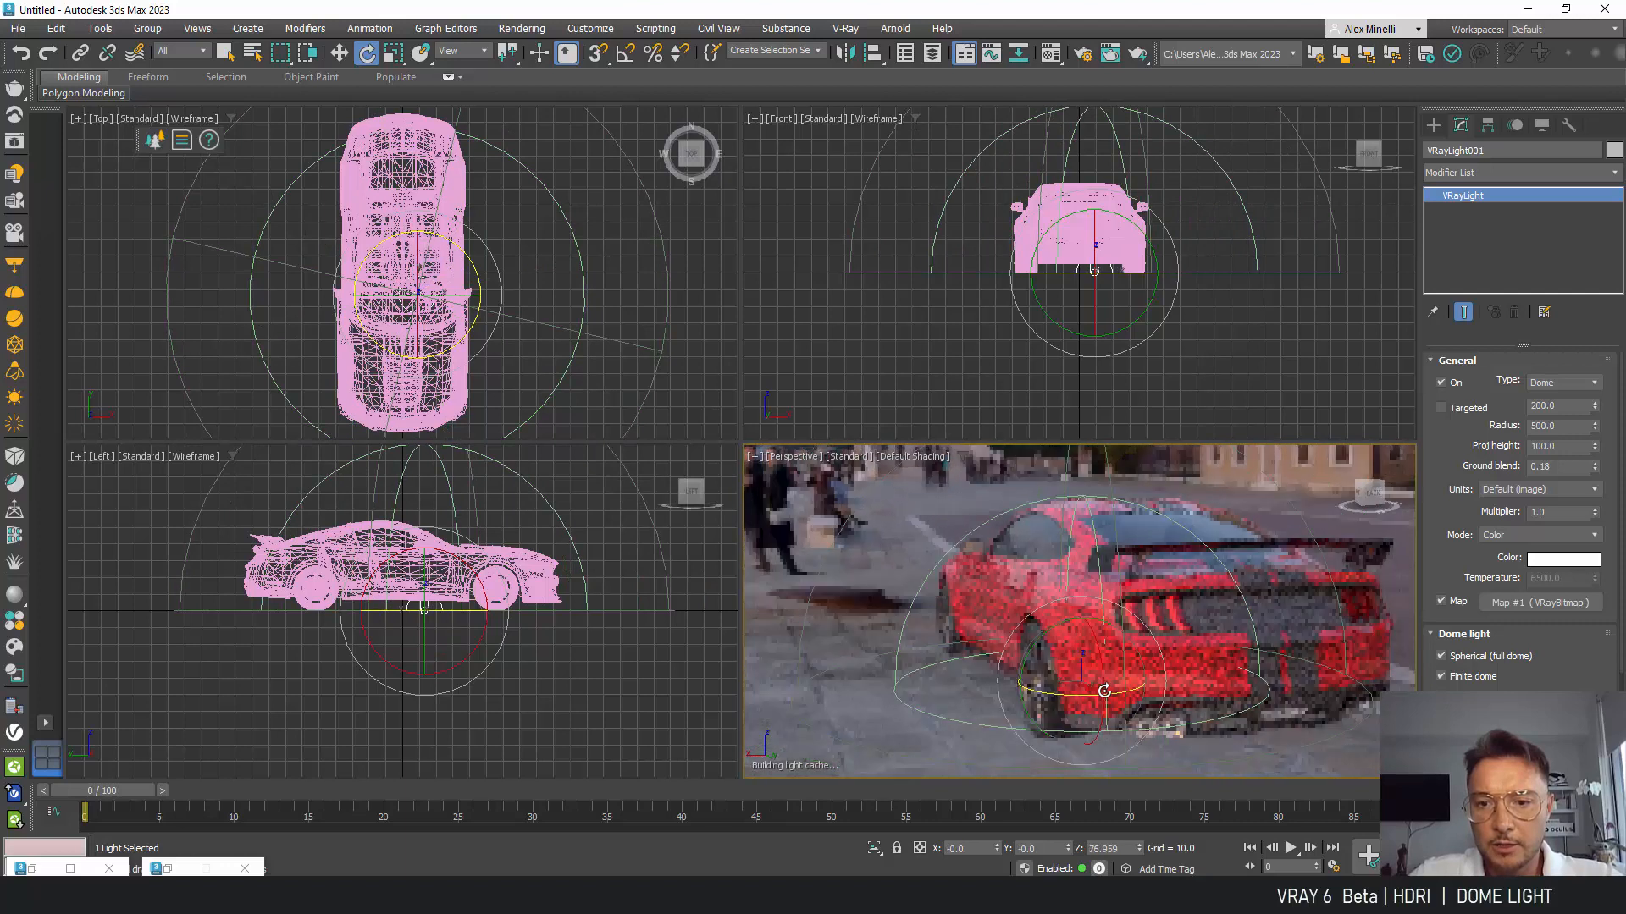
scroll(1138, 686, "down", 5)
middle_click_drag(1139, 686, 1074, 693, "alt")
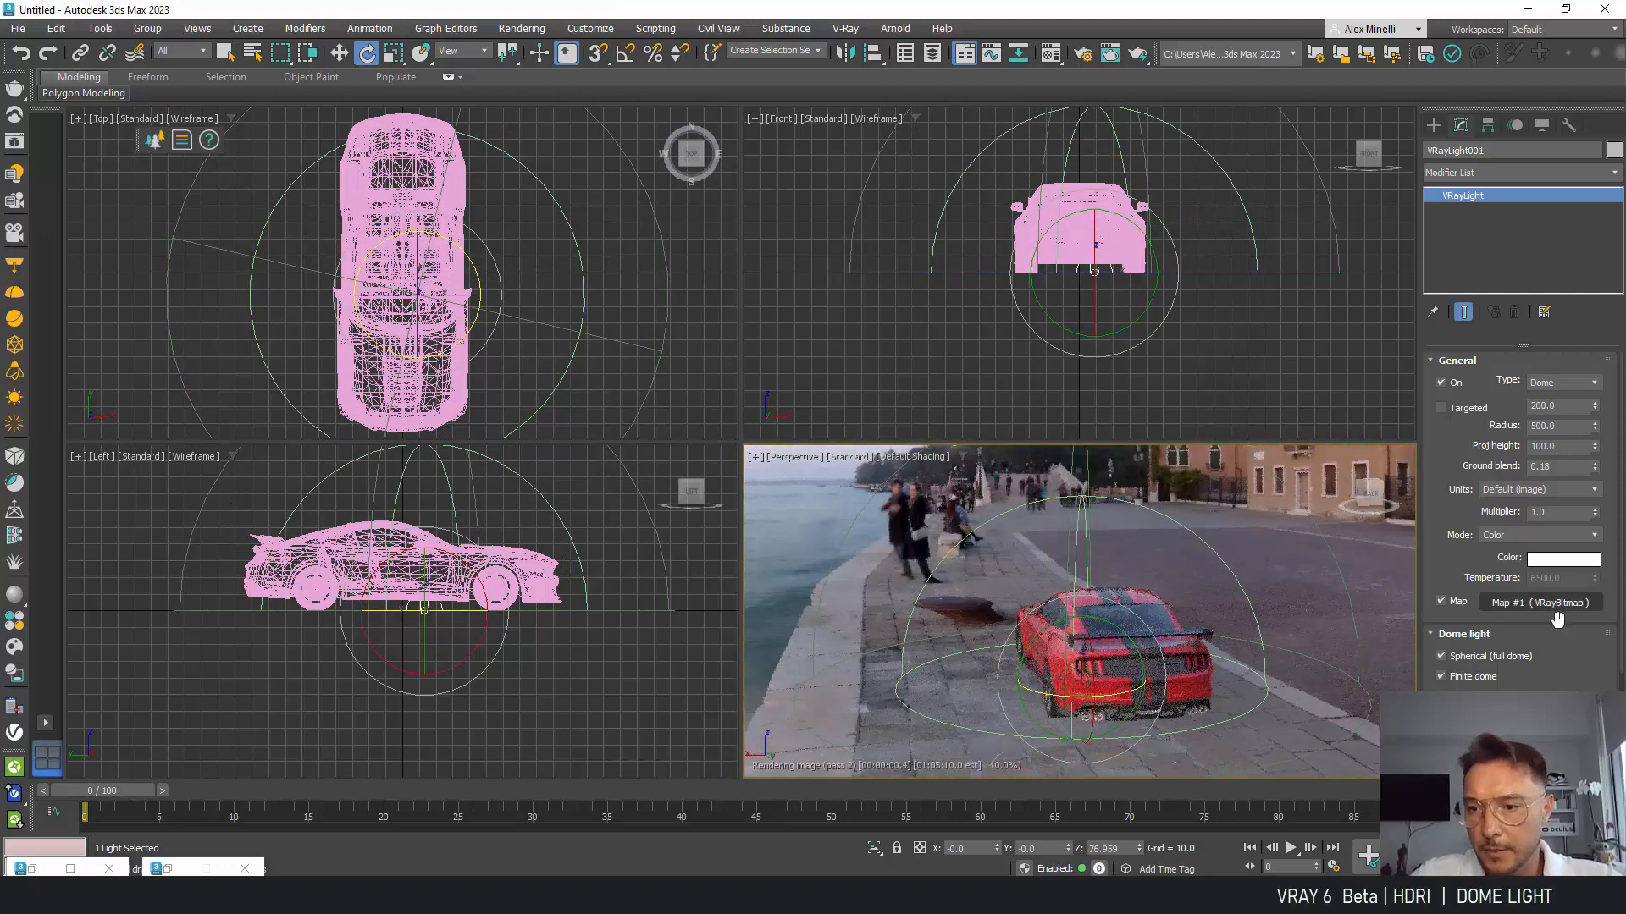
Step: Lock the dome light's texture to its icon and rotate the light about Z to about 172 degrees
scroll(1474, 631, "down", 4)
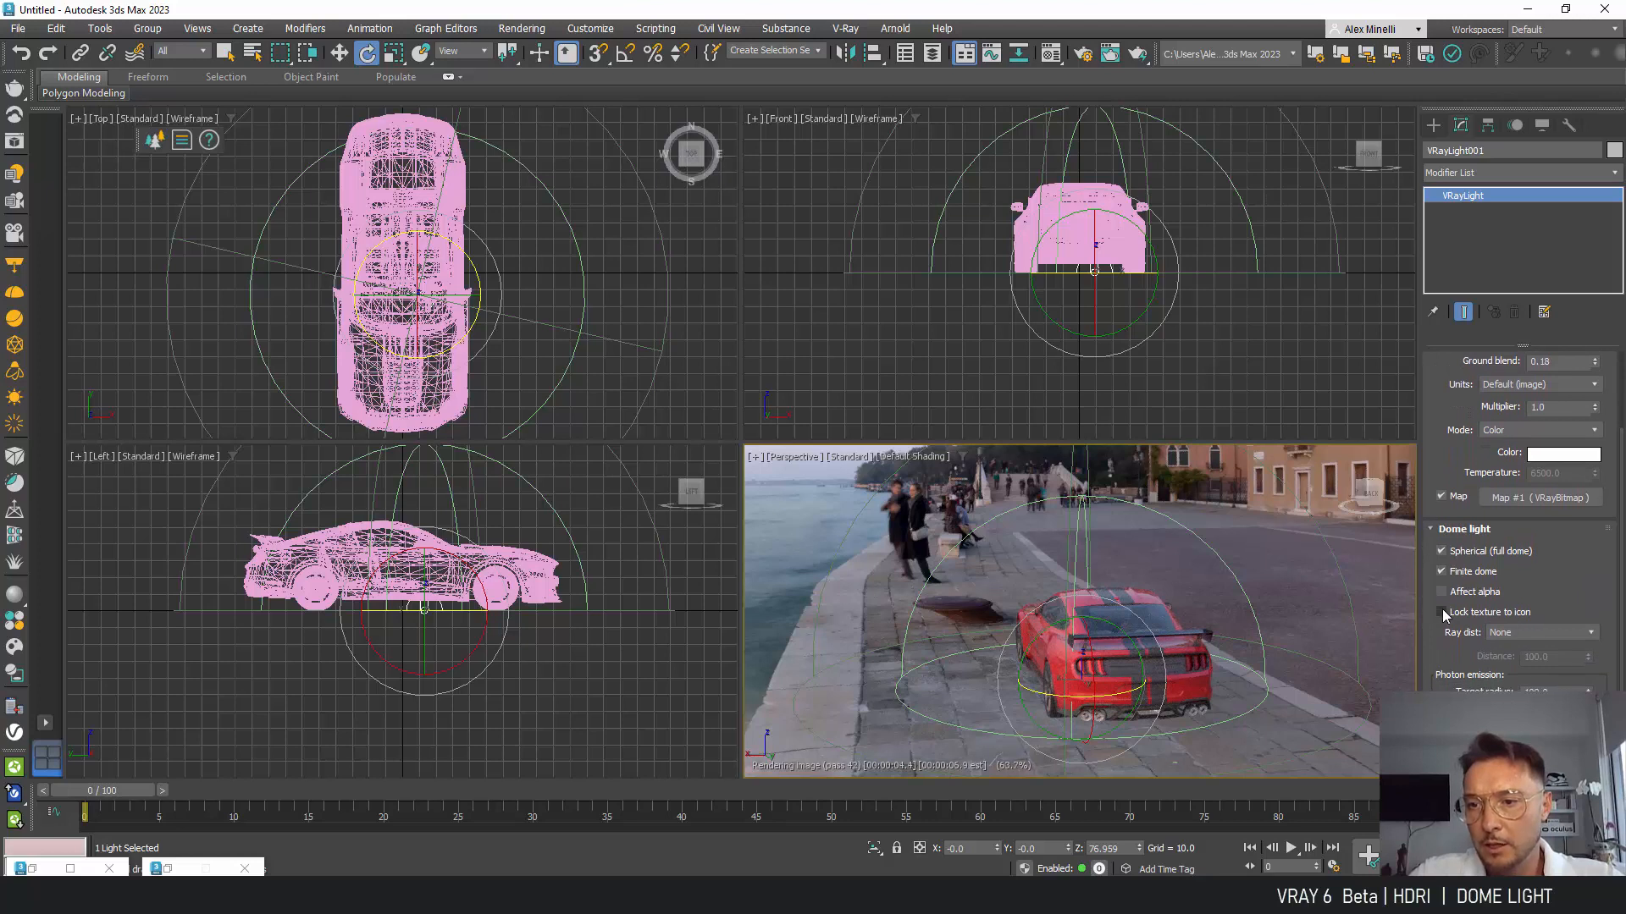
left_click(1442, 611)
left_click_drag(1069, 653, 1214, 700)
middle_click_drag(1206, 678, 1341, 678, "alt")
scroll(1224, 668, "up", 3)
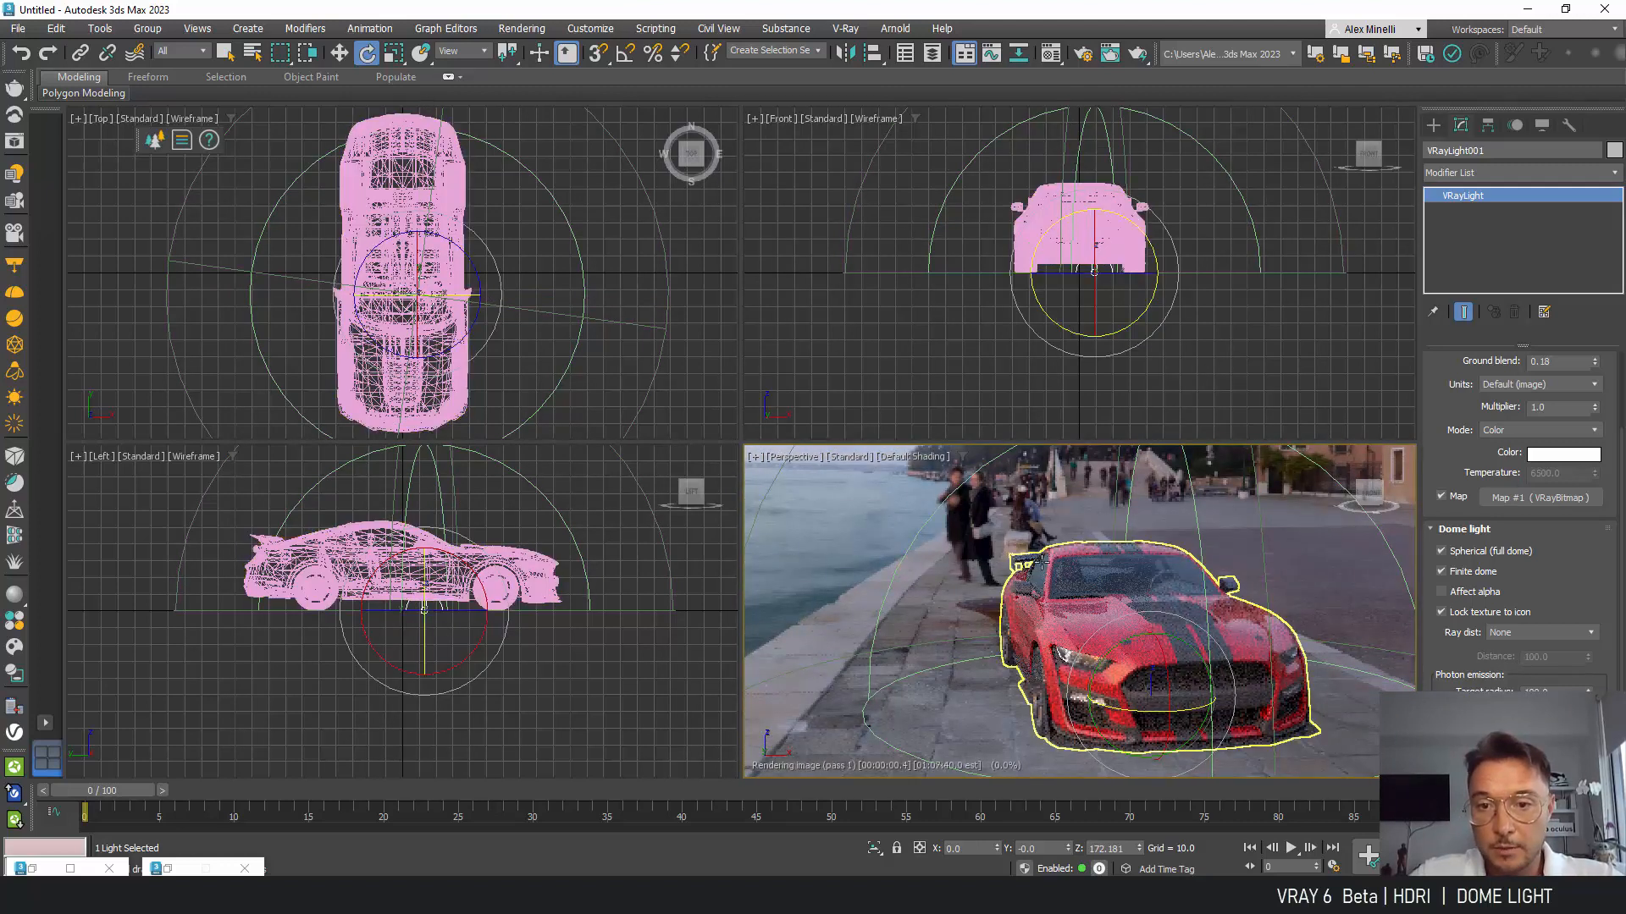
Step: Set the dome light's radius to 1000
middle_click_drag(1299, 609, 1290, 618)
scroll(1577, 441, "up", 4)
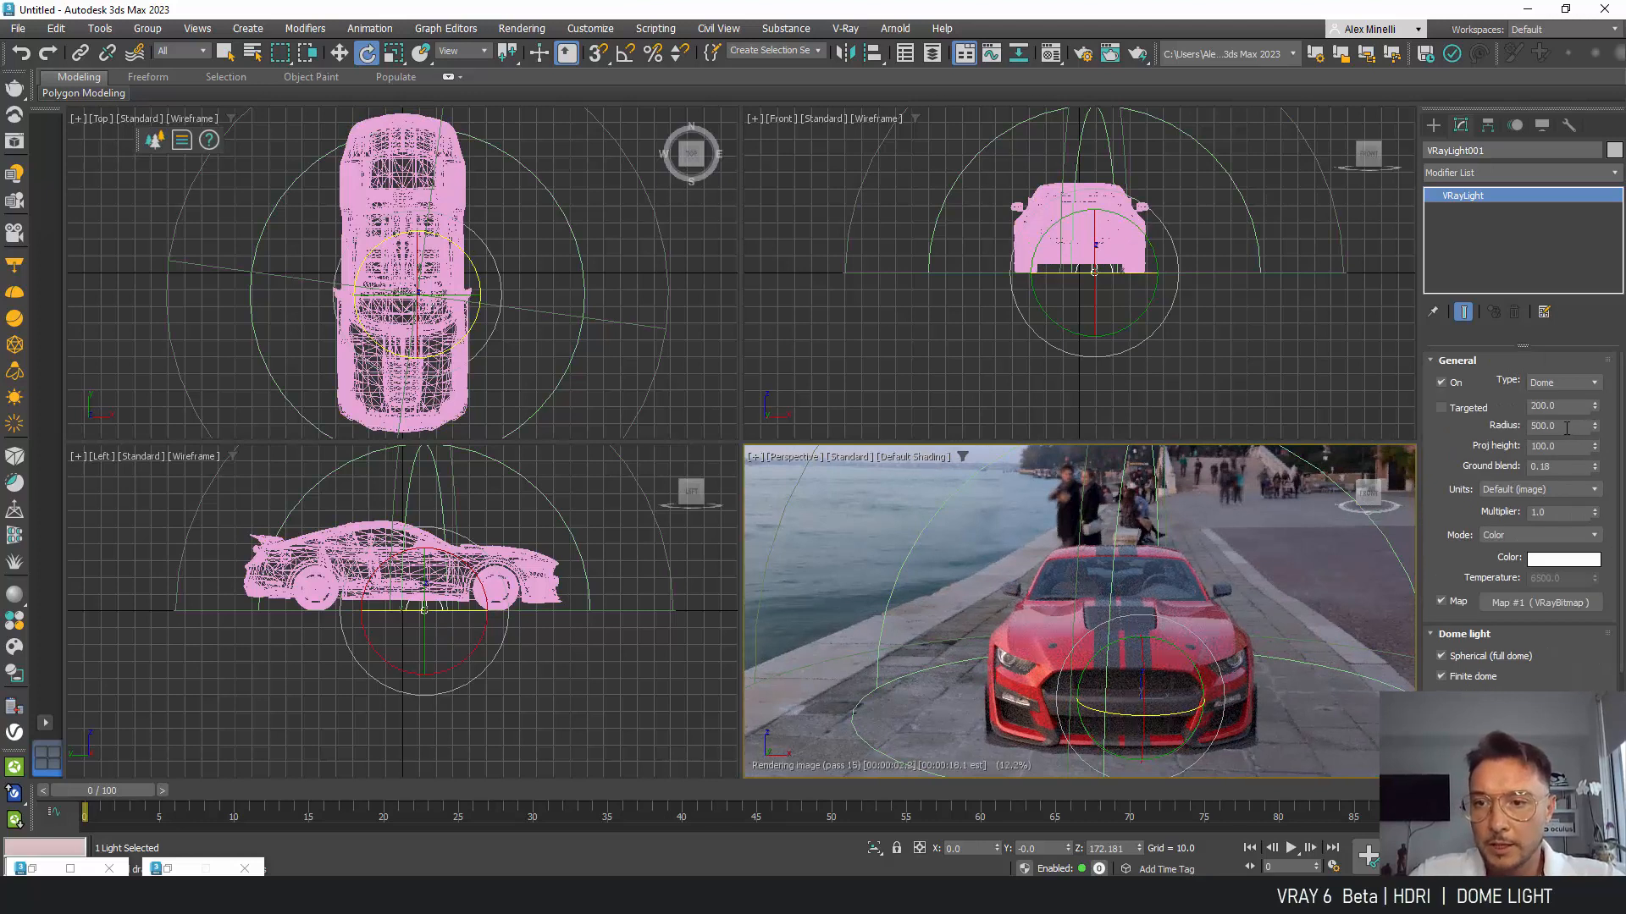
double_click(1566, 426)
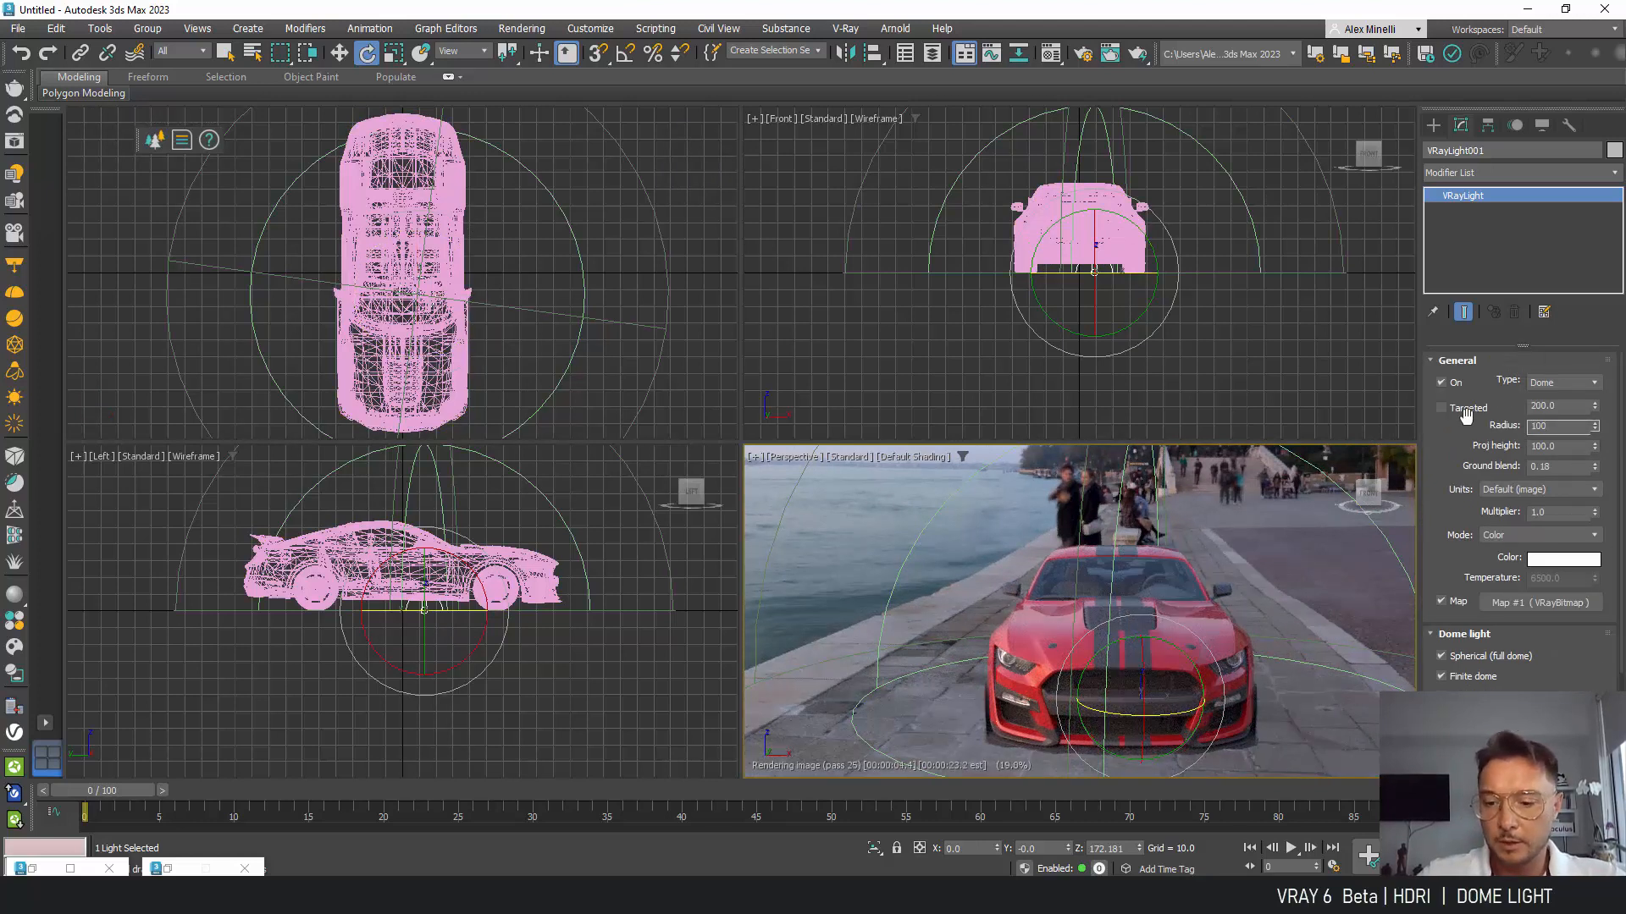
type("1000")
key("Return")
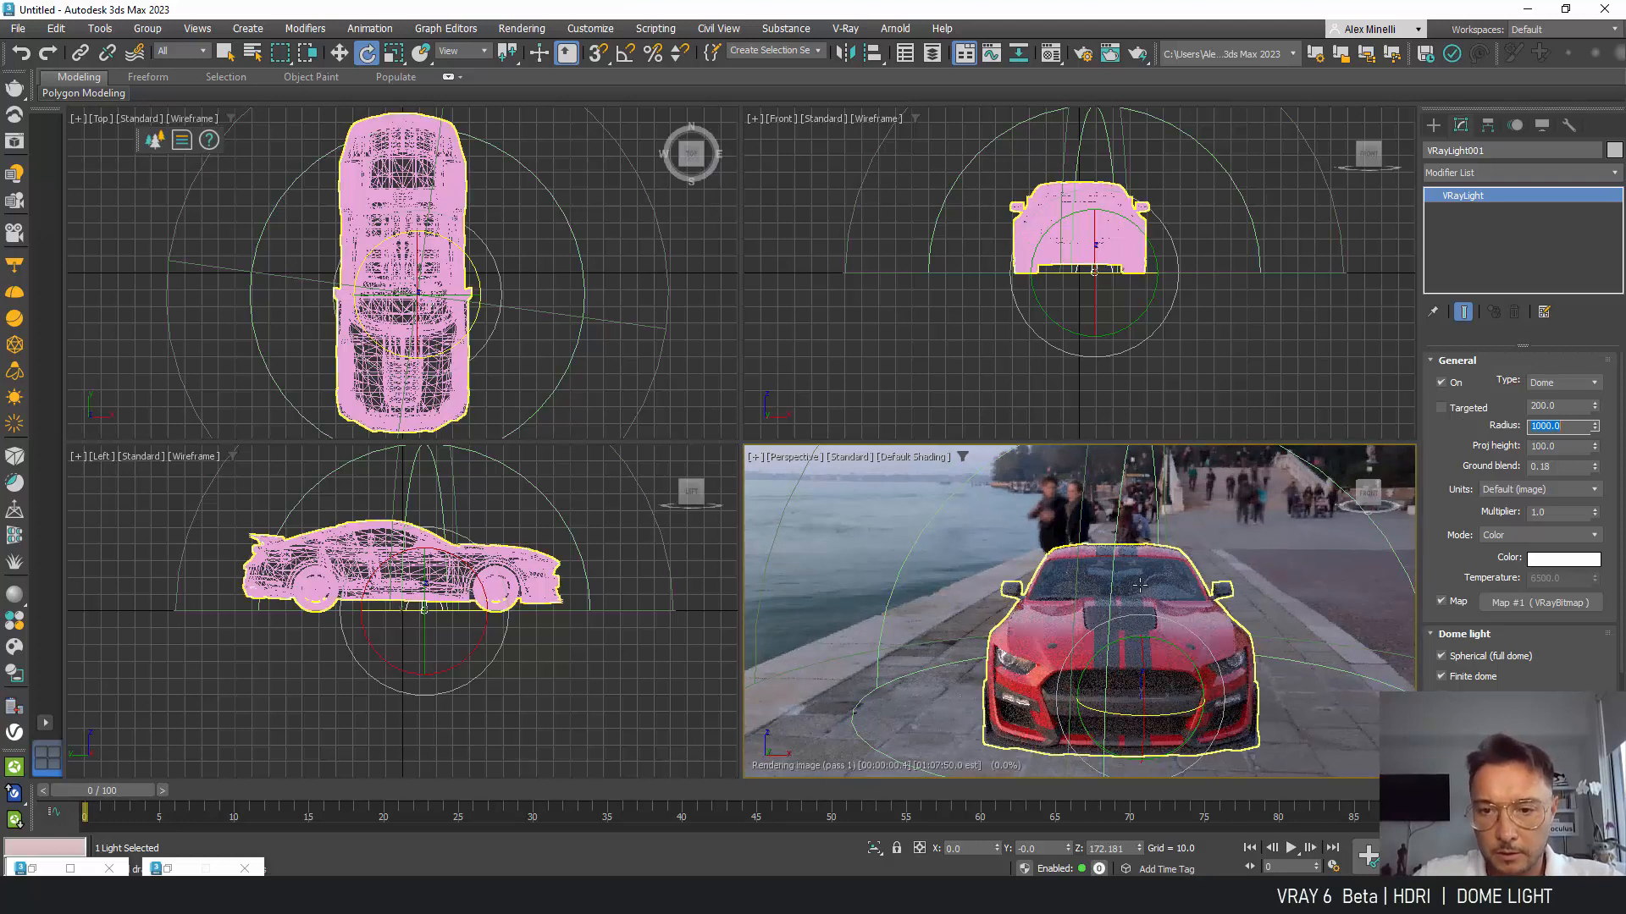
Step: Raise the dome light's ground blend to 0.72 and inspect the surroundings from the car's front corner
middle_click_drag(1130, 577, 1150, 576, "alt")
left_click_drag(1598, 476, 1604, 420)
middle_click_drag(1028, 628, 1242, 606, "alt")
scroll(1235, 604, "down", 2)
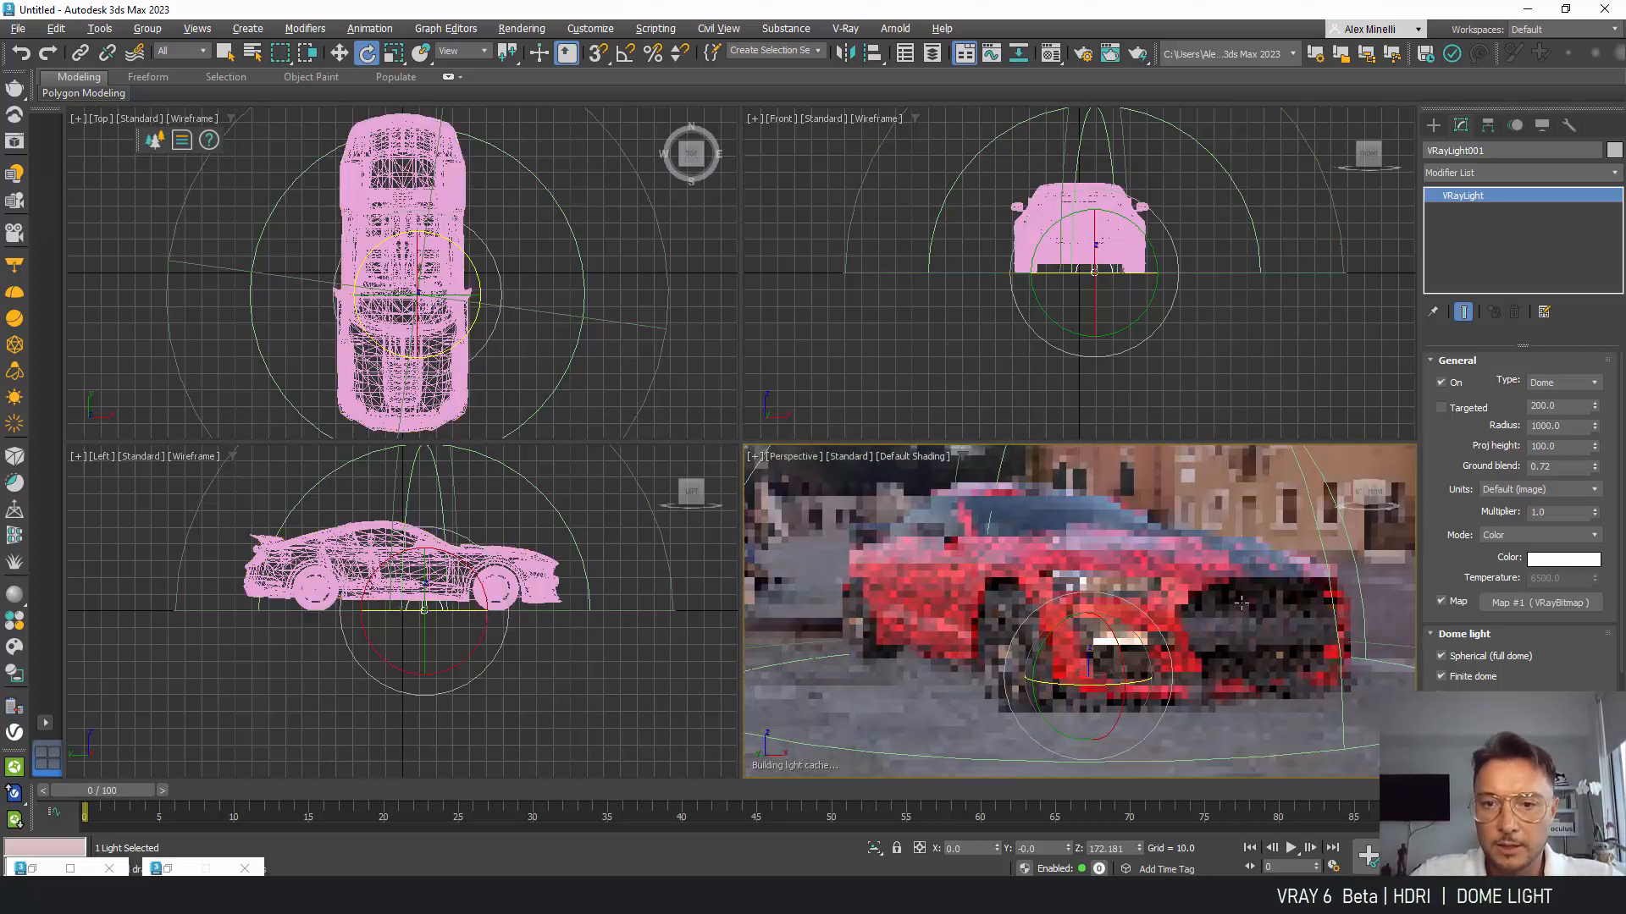
Step: Set the dome light's ground blend to 0.26 and its projection height to 76, checking the car from the side
left_click(1595, 471)
left_click_drag(1594, 493, 1593, 517)
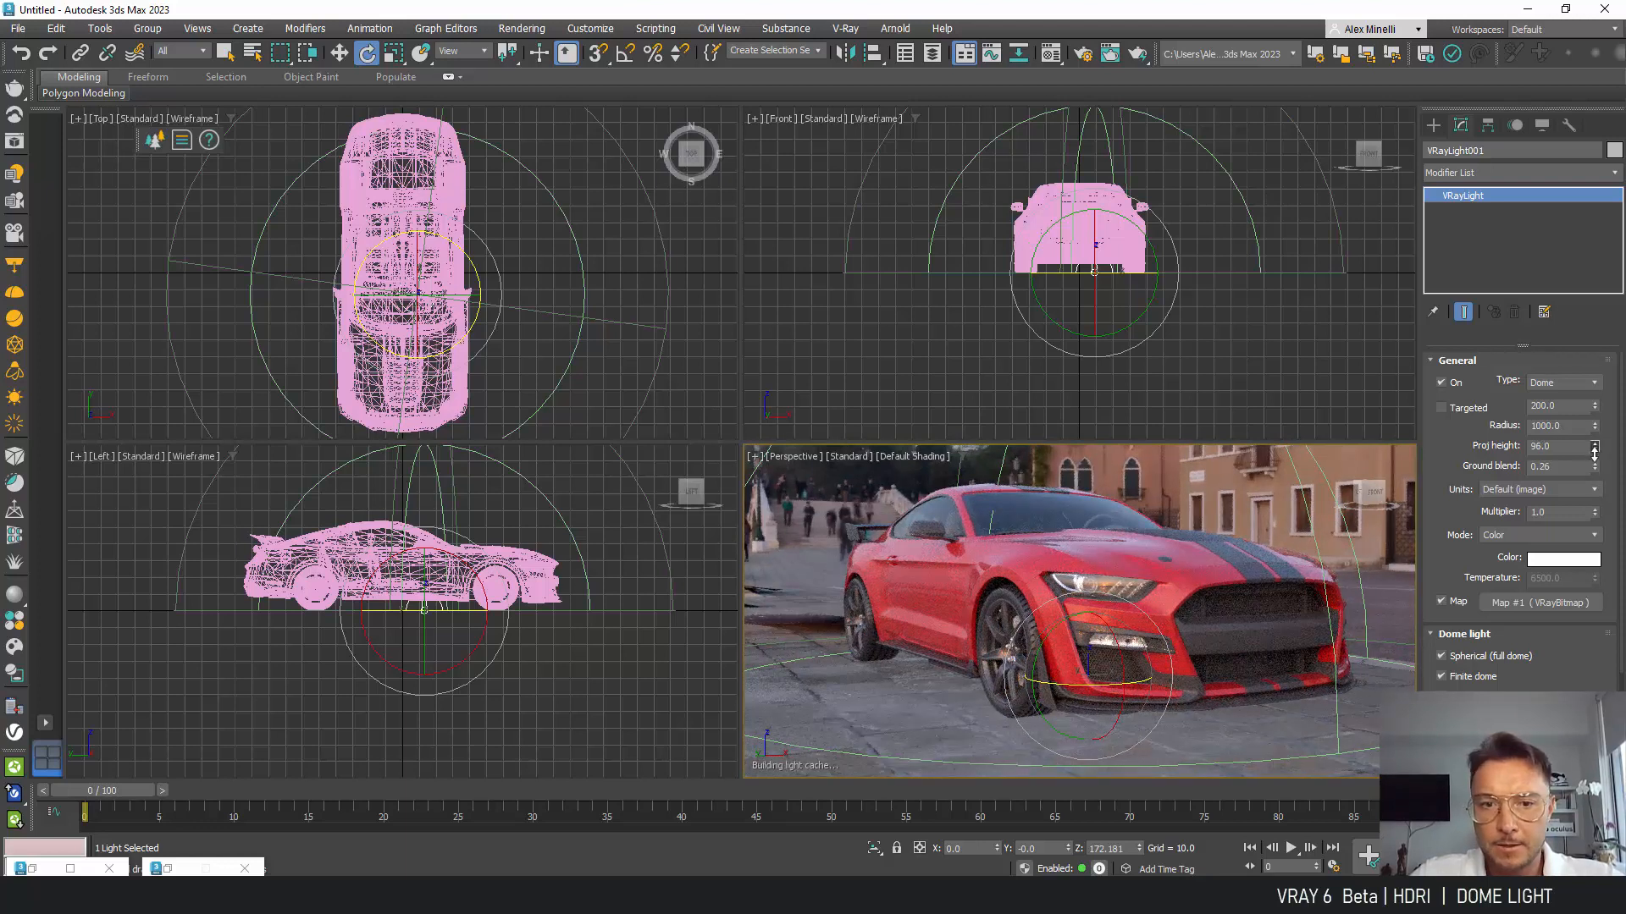
left_click_drag(1594, 451, 1596, 467)
middle_click_drag(881, 625, 972, 631, "alt")
scroll(972, 631, "down", 4)
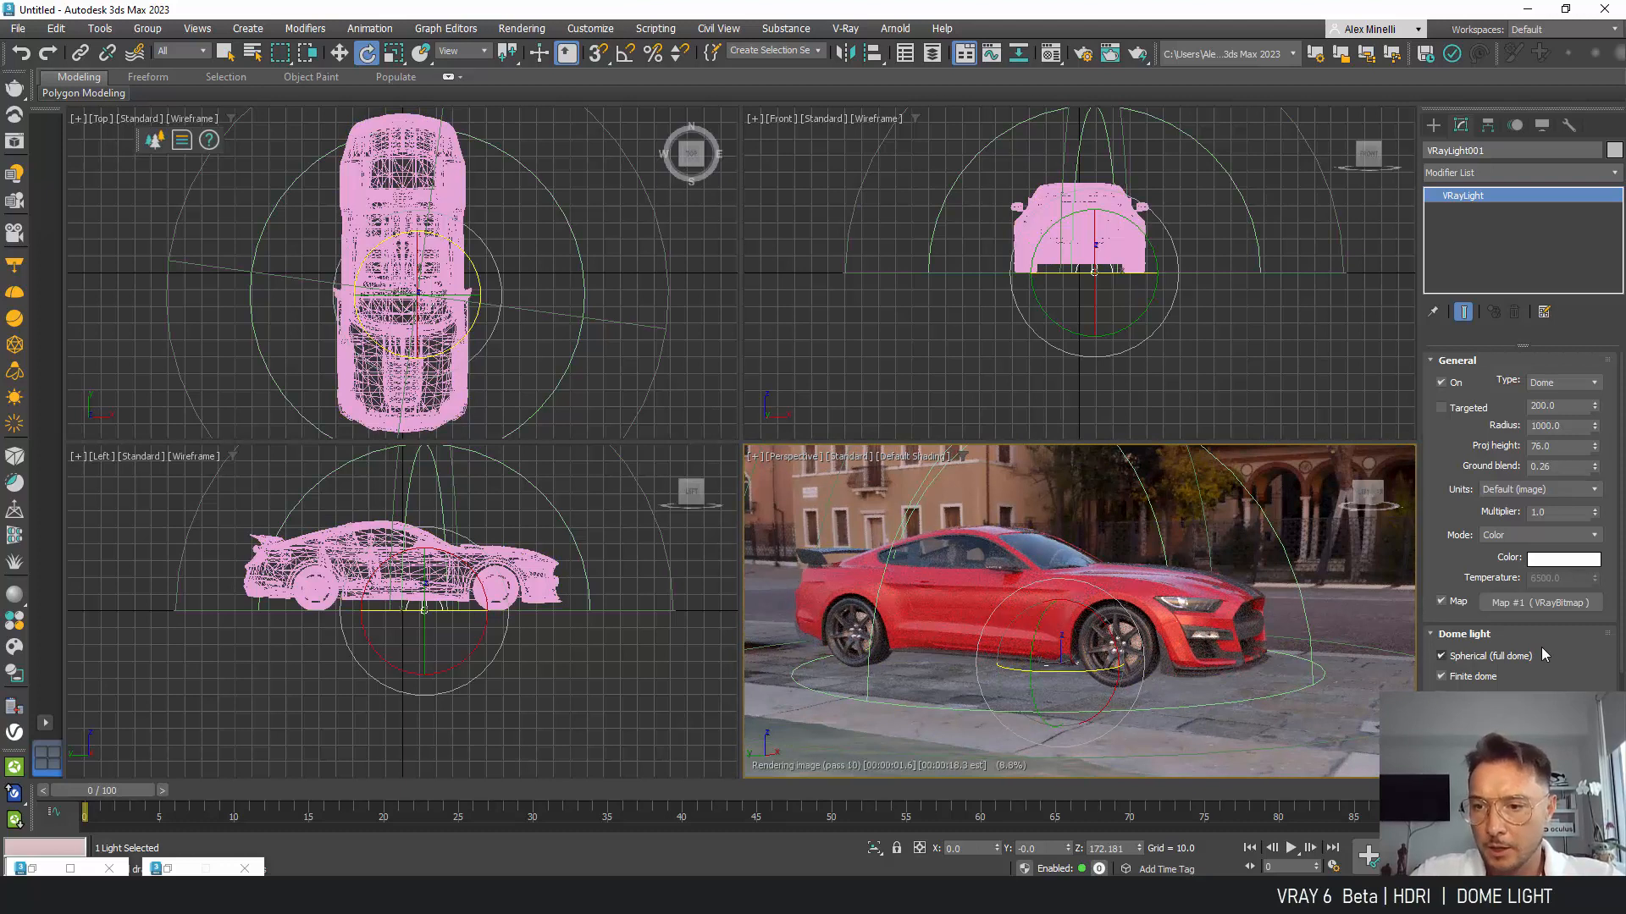
Step: Start an interactive render in the V-Ray Frame Buffer and display its alpha channel
scroll(1445, 631, "down", 3)
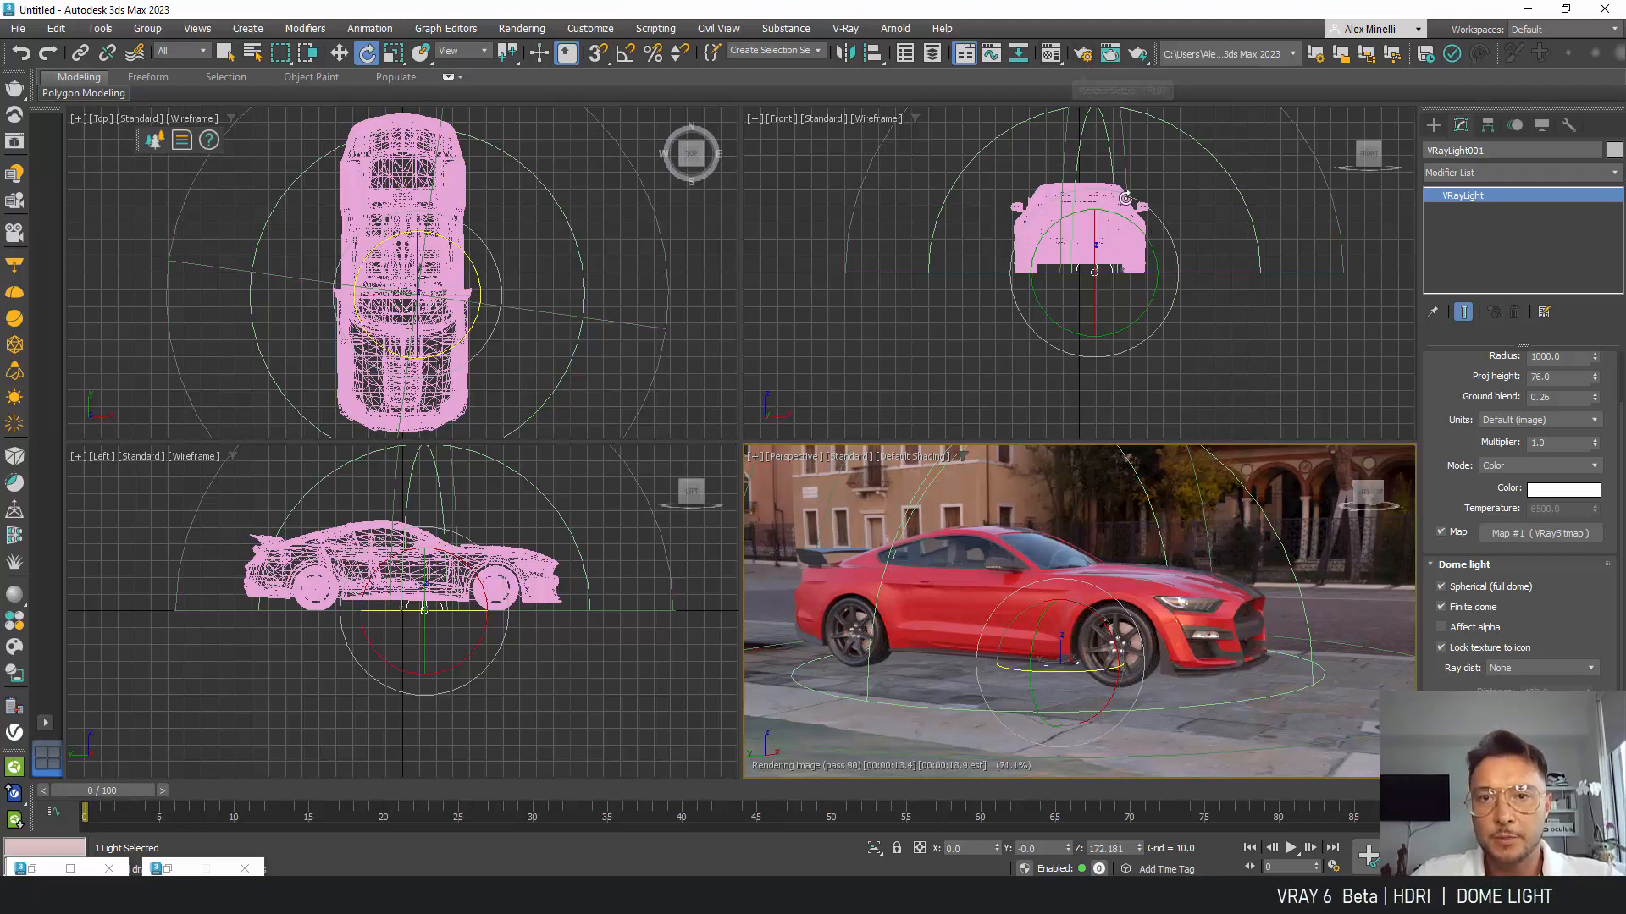
left_click(1139, 54)
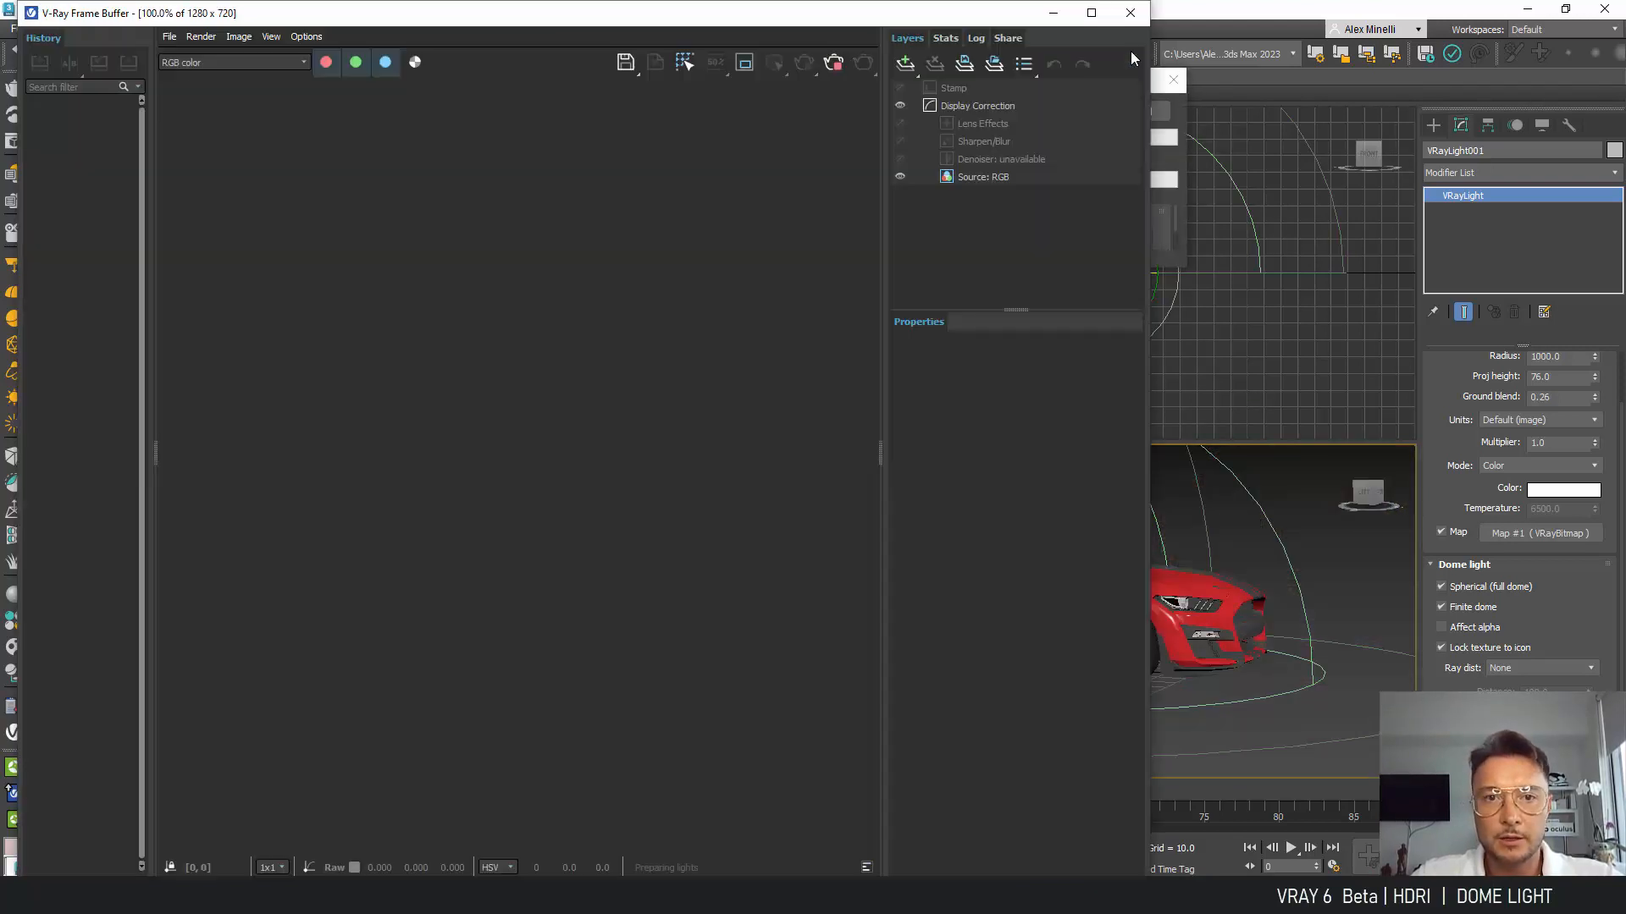
left_click(802, 63)
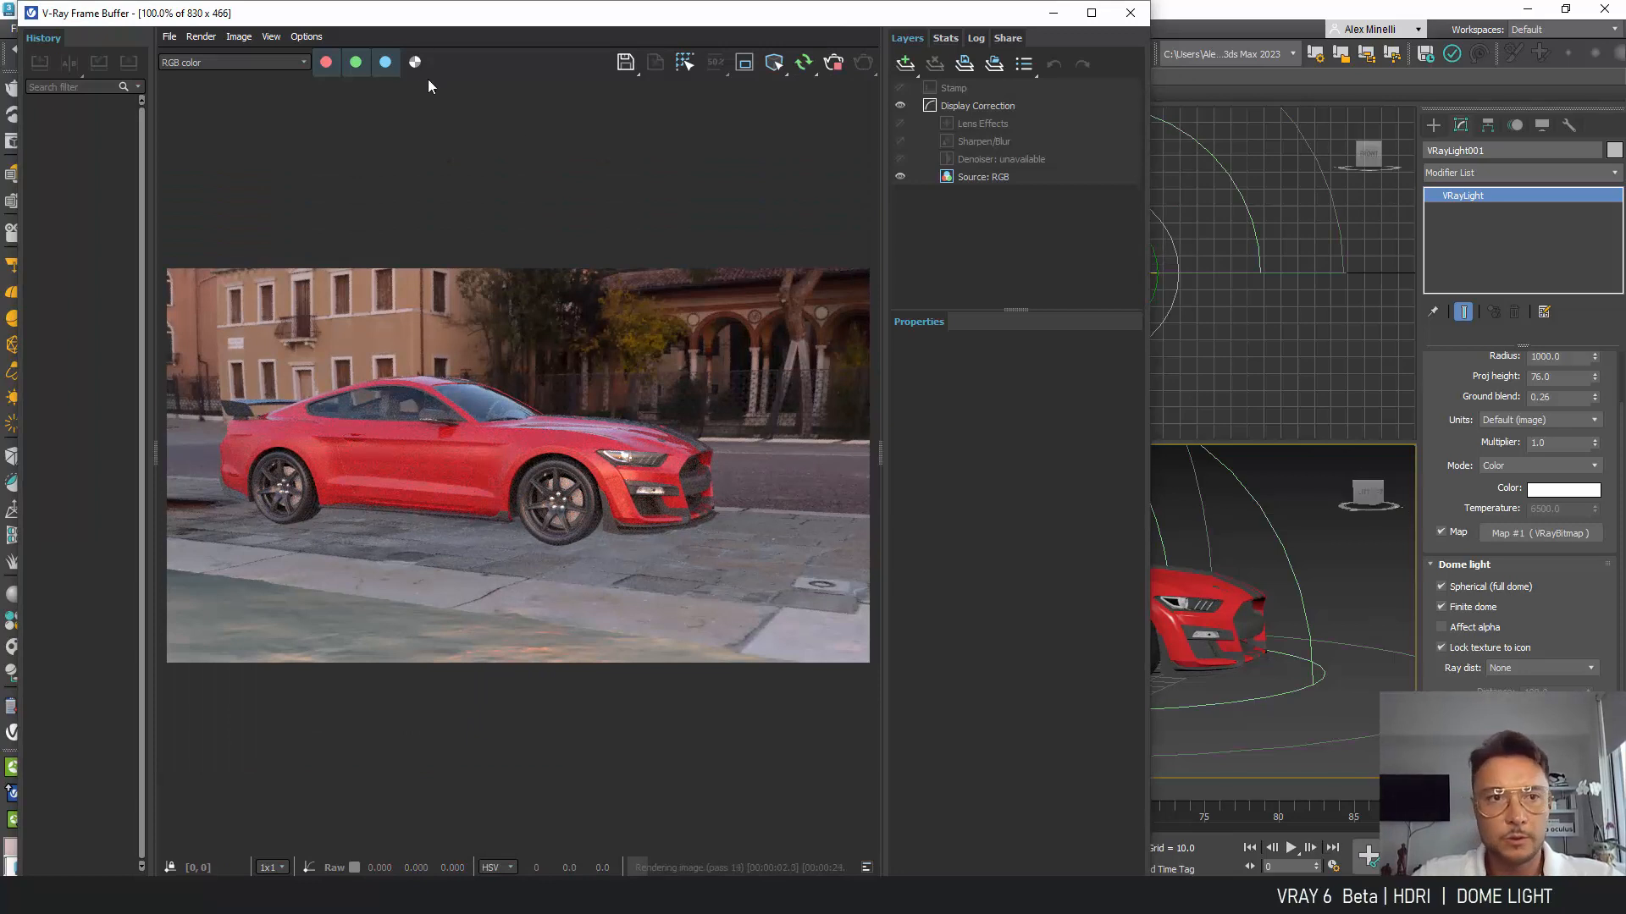
left_click(415, 62)
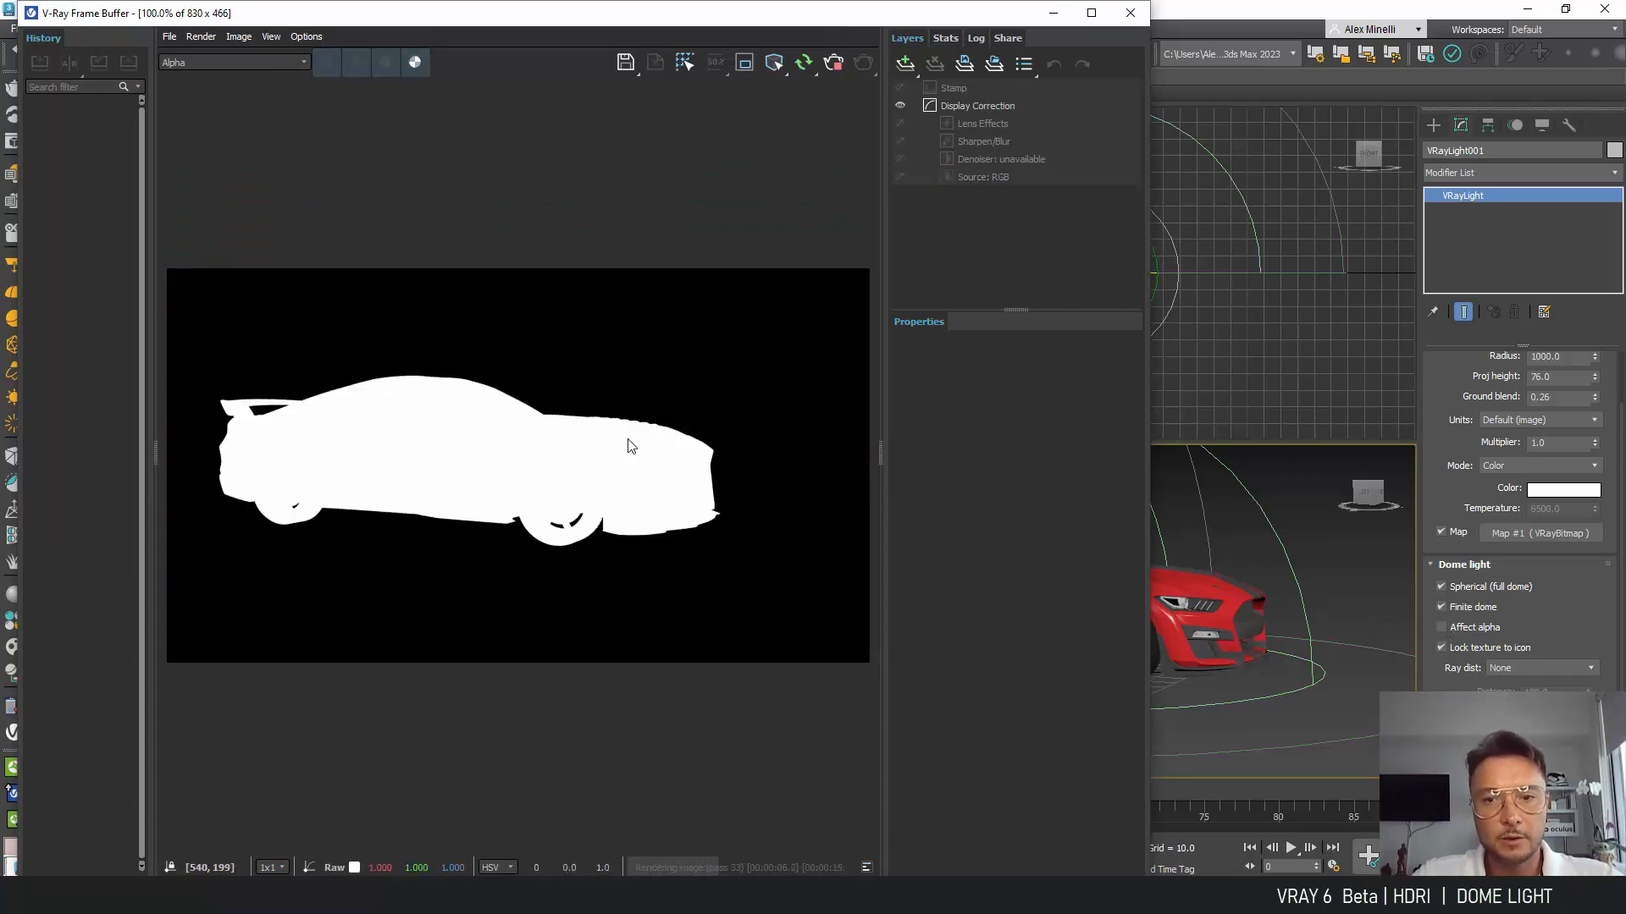
Step: Enable Affect alpha on the dome light, inspect the dome's alpha from outside, and disable the option again
scroll(1284, 568, "down", 3)
middle_click_drag(1283, 568, 1229, 570, "alt")
left_click(1442, 627)
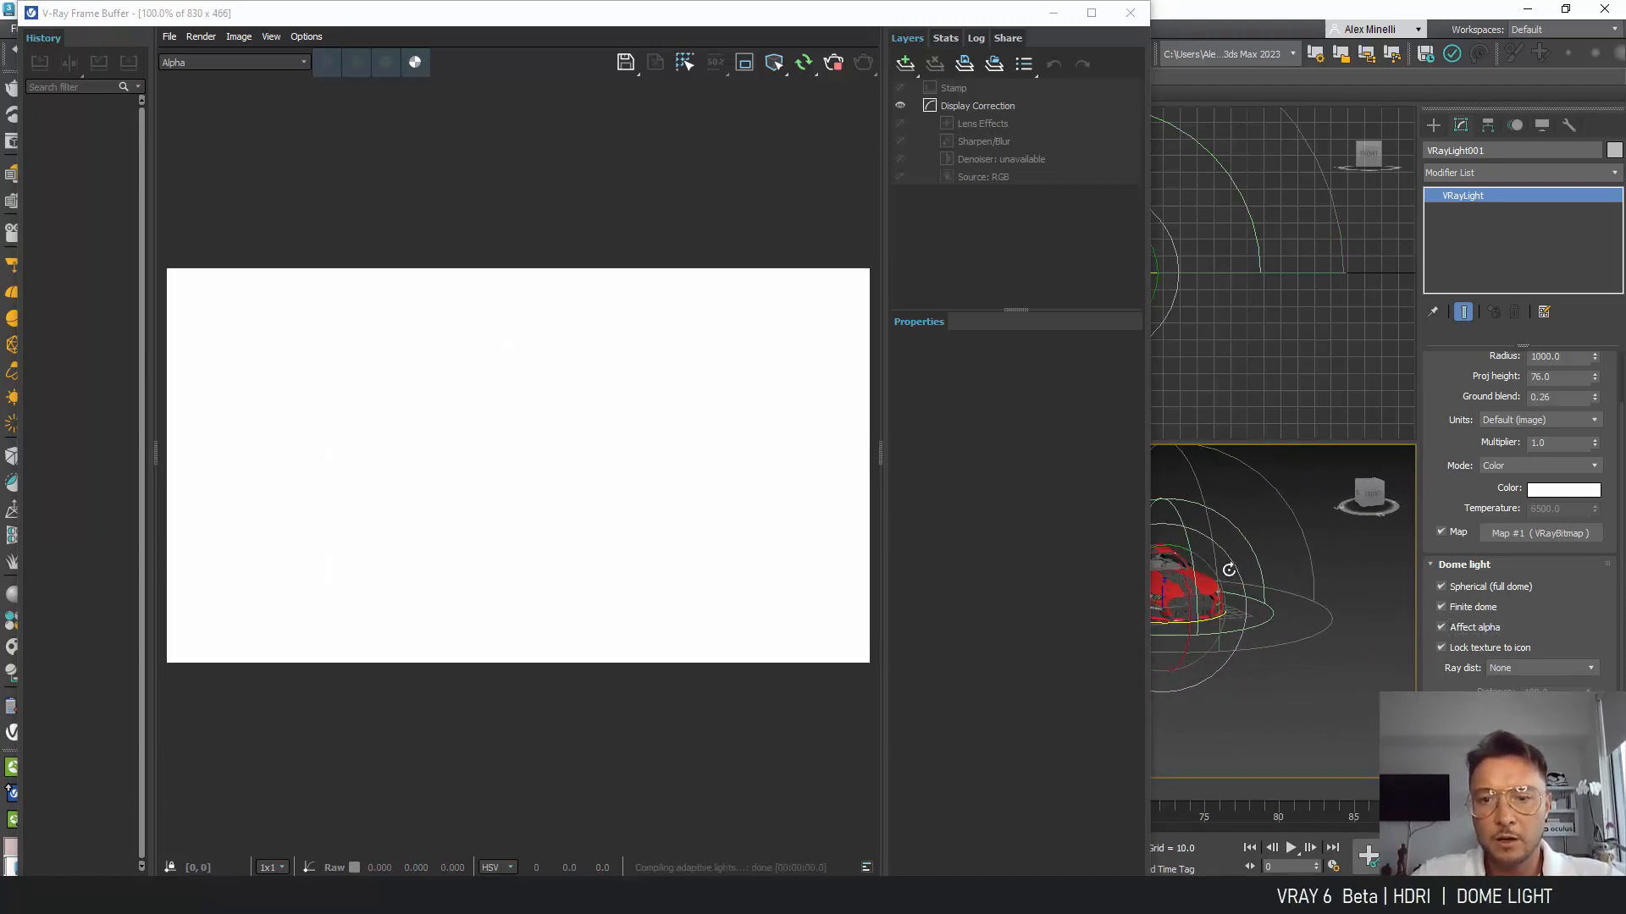
scroll(1228, 570, "down", 3)
middle_click_drag(1260, 663, 1220, 639)
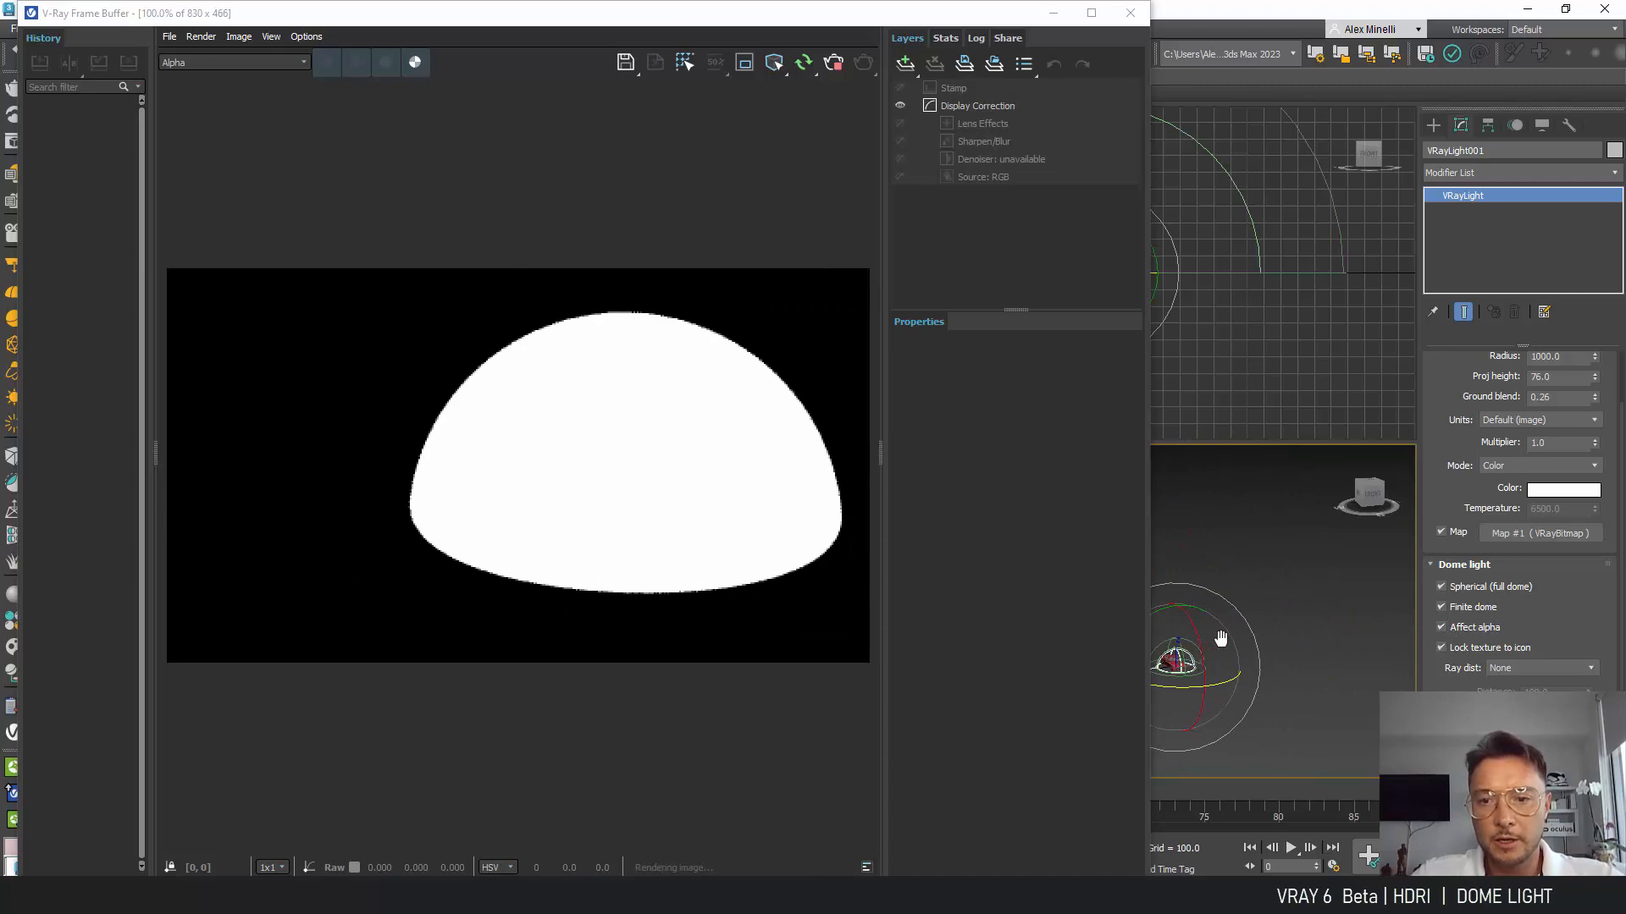
left_click(1442, 627)
scroll(1228, 646, "up", 5)
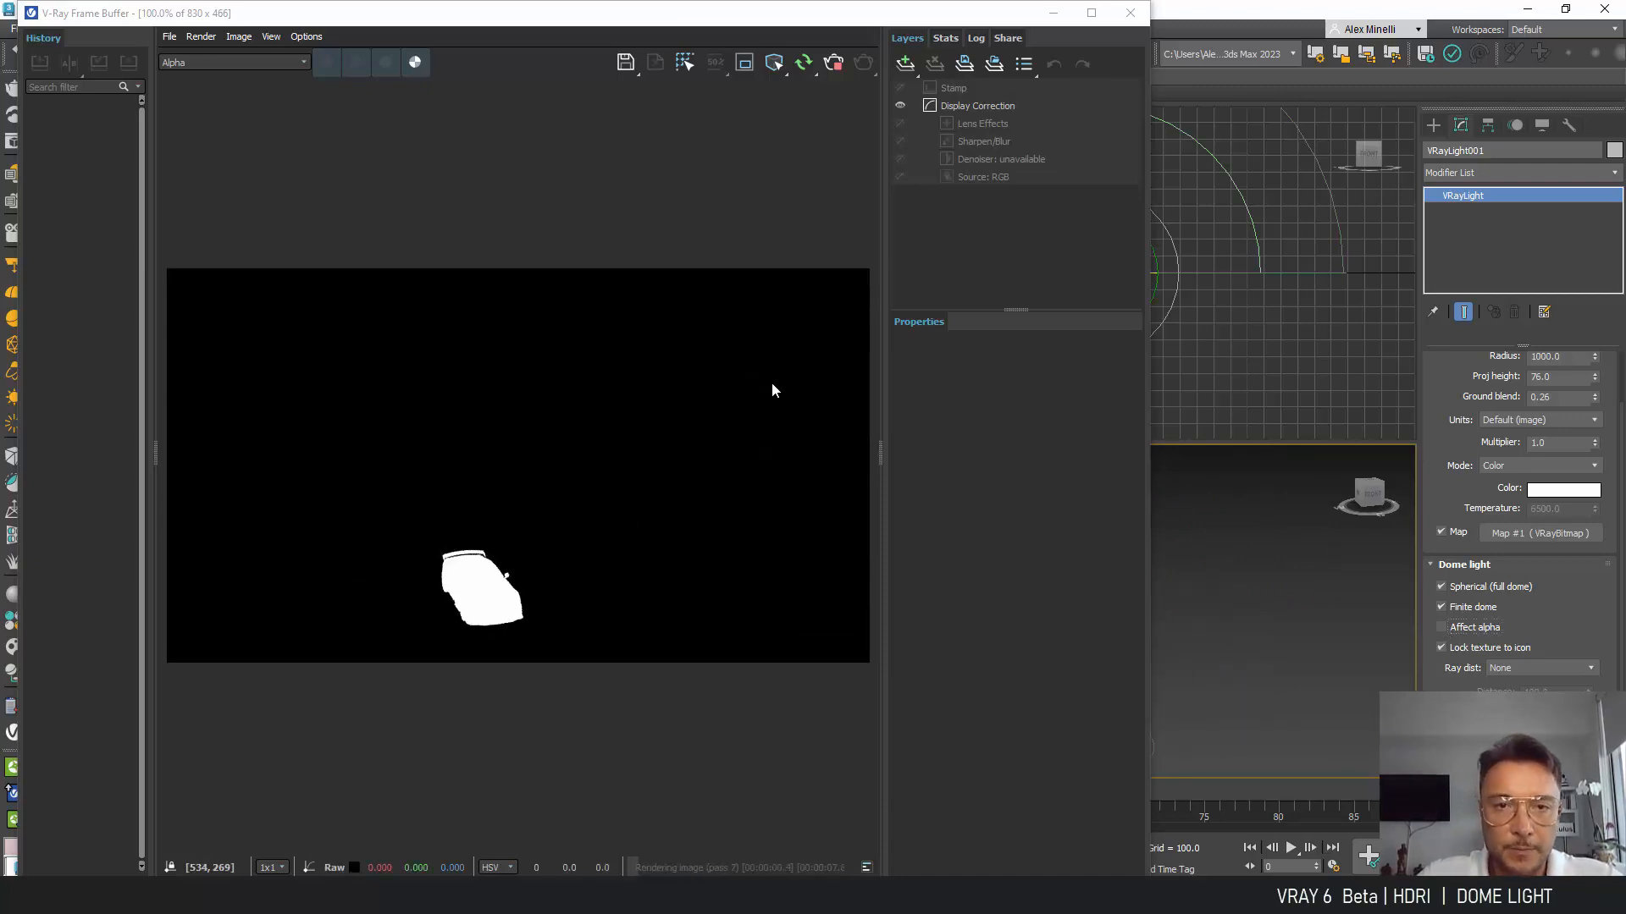
Step: Minimize the frame buffer, frame the car in the perspective view, and maximize that viewport
left_click(1054, 14)
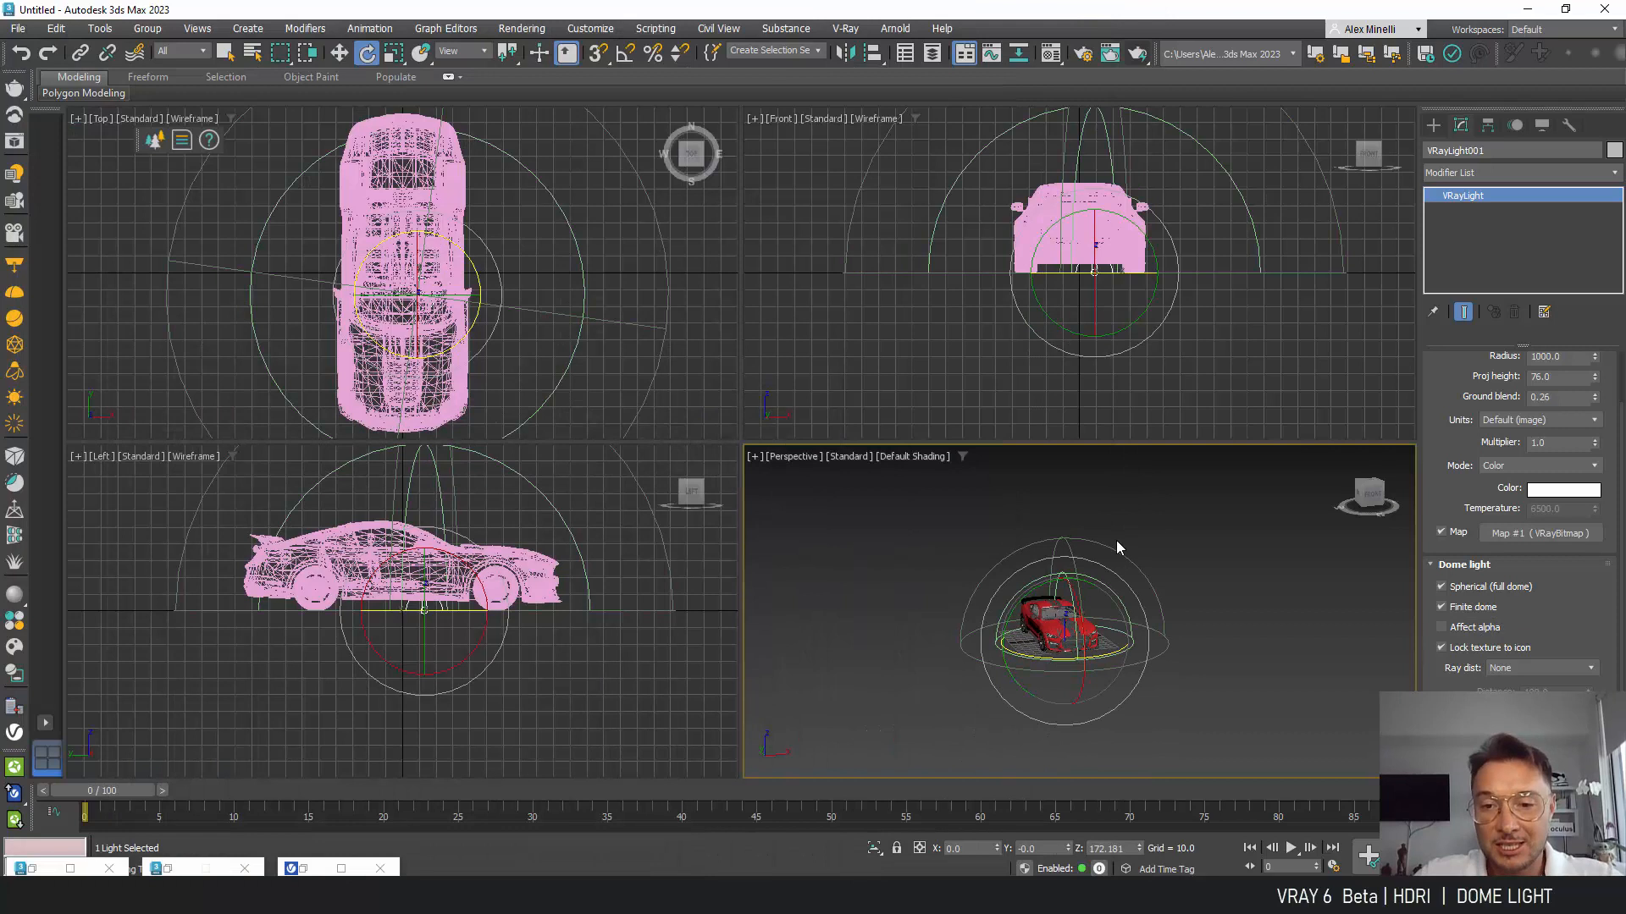
scroll(1116, 542, "up", 5)
middle_click_drag(1161, 472, 1141, 504)
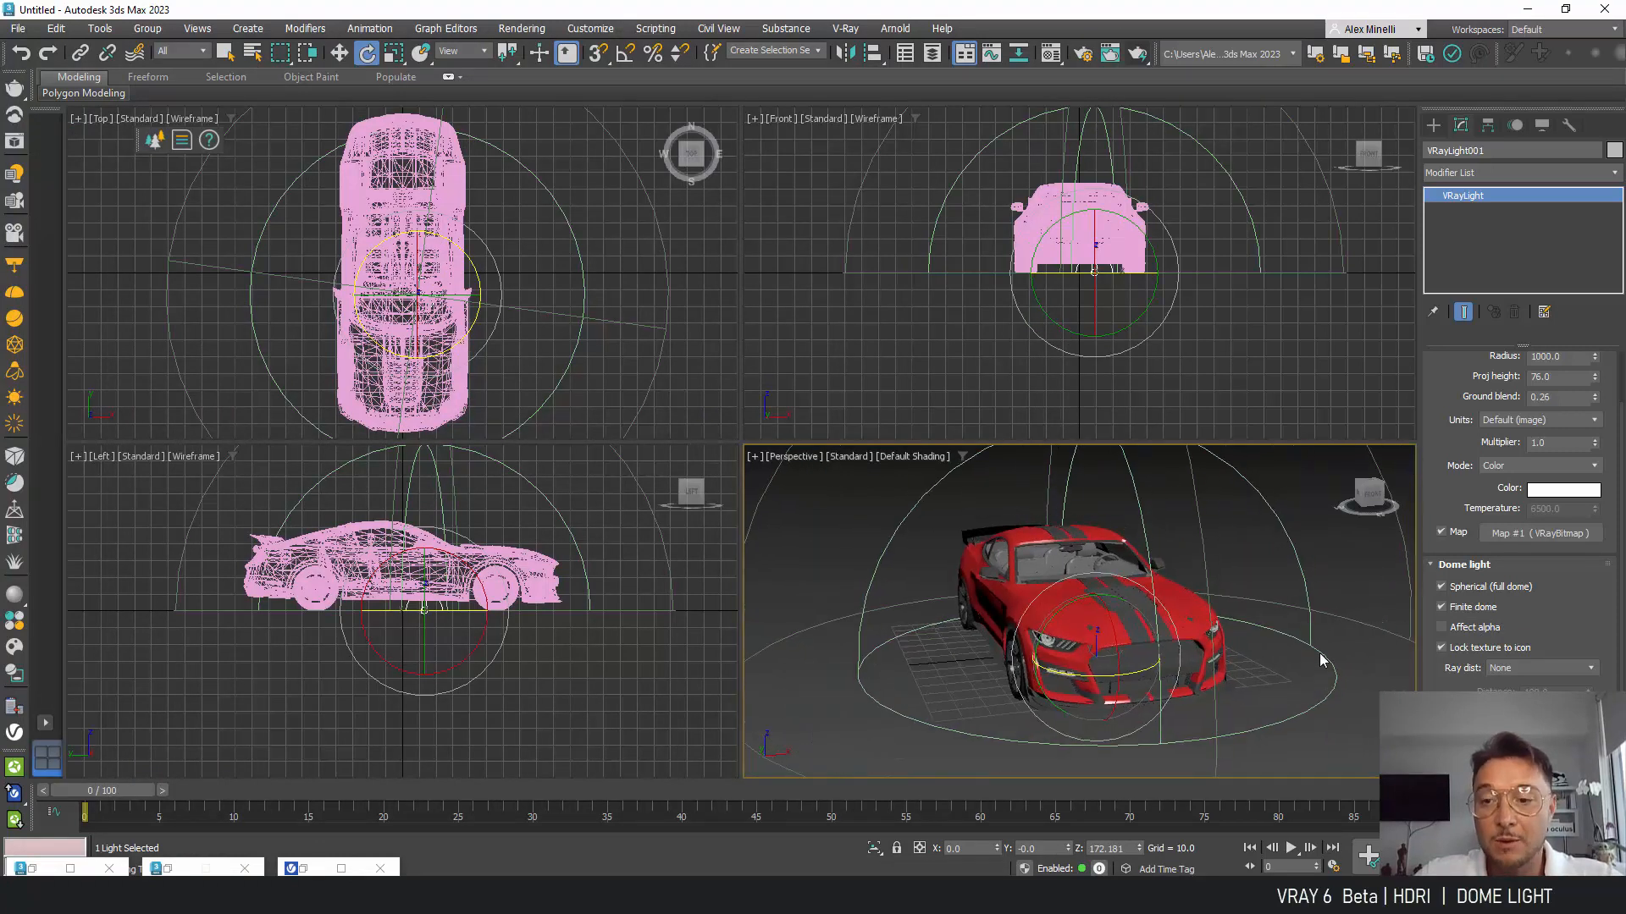
key("alt+w")
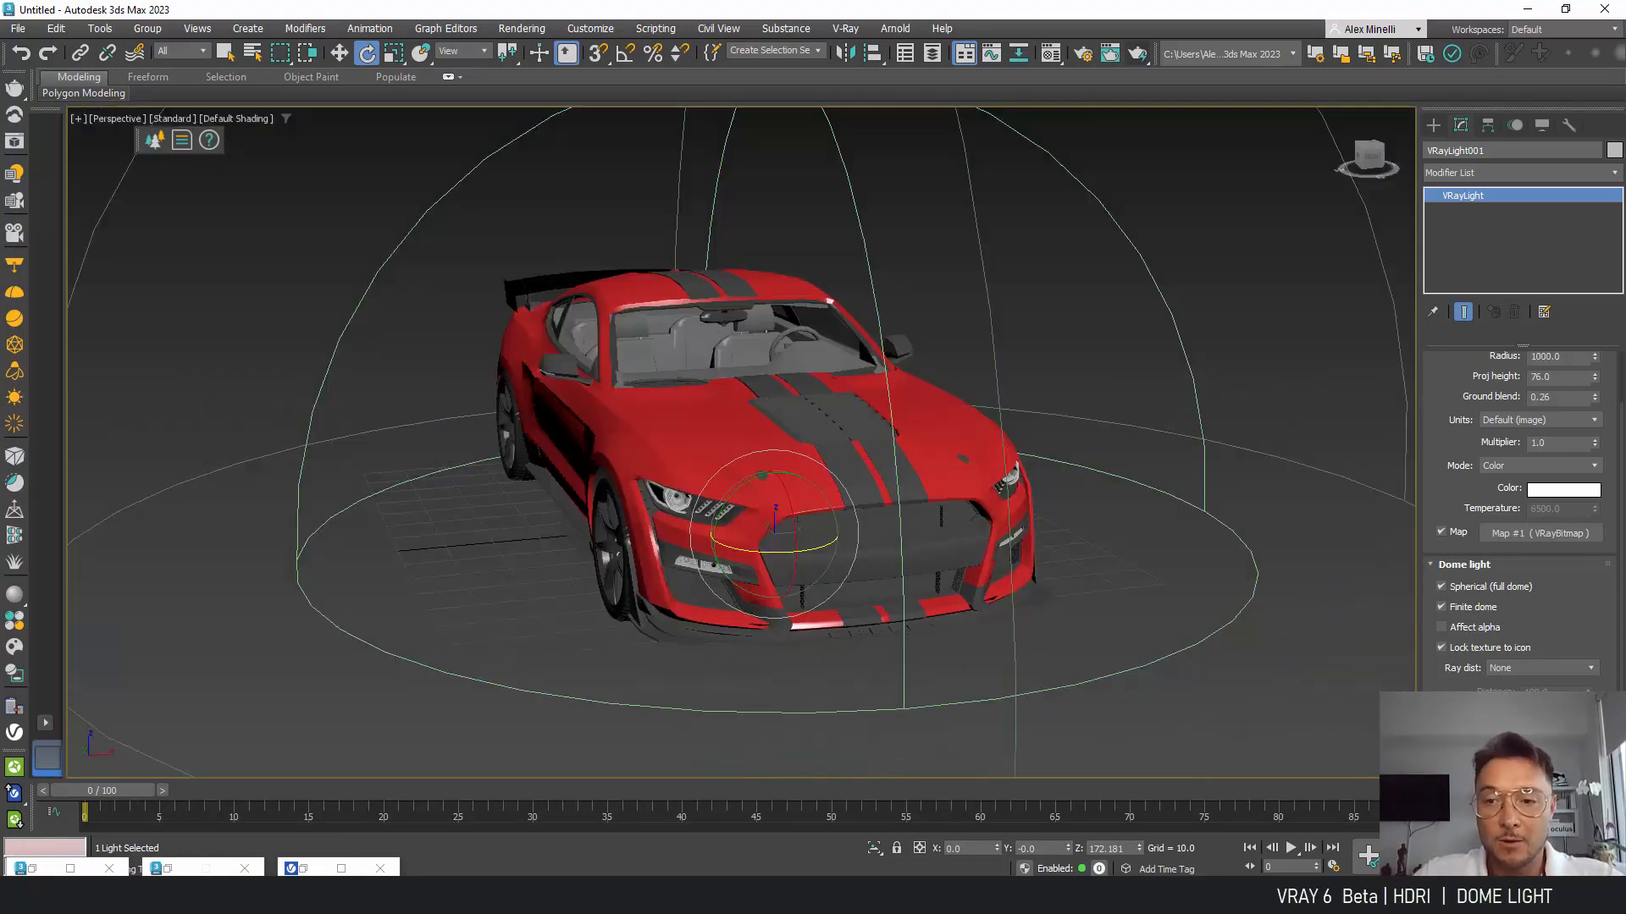
Step: Restore the frame buffer, switch its display back to RGB color, and position it beside the car in the viewport
left_click(339, 868)
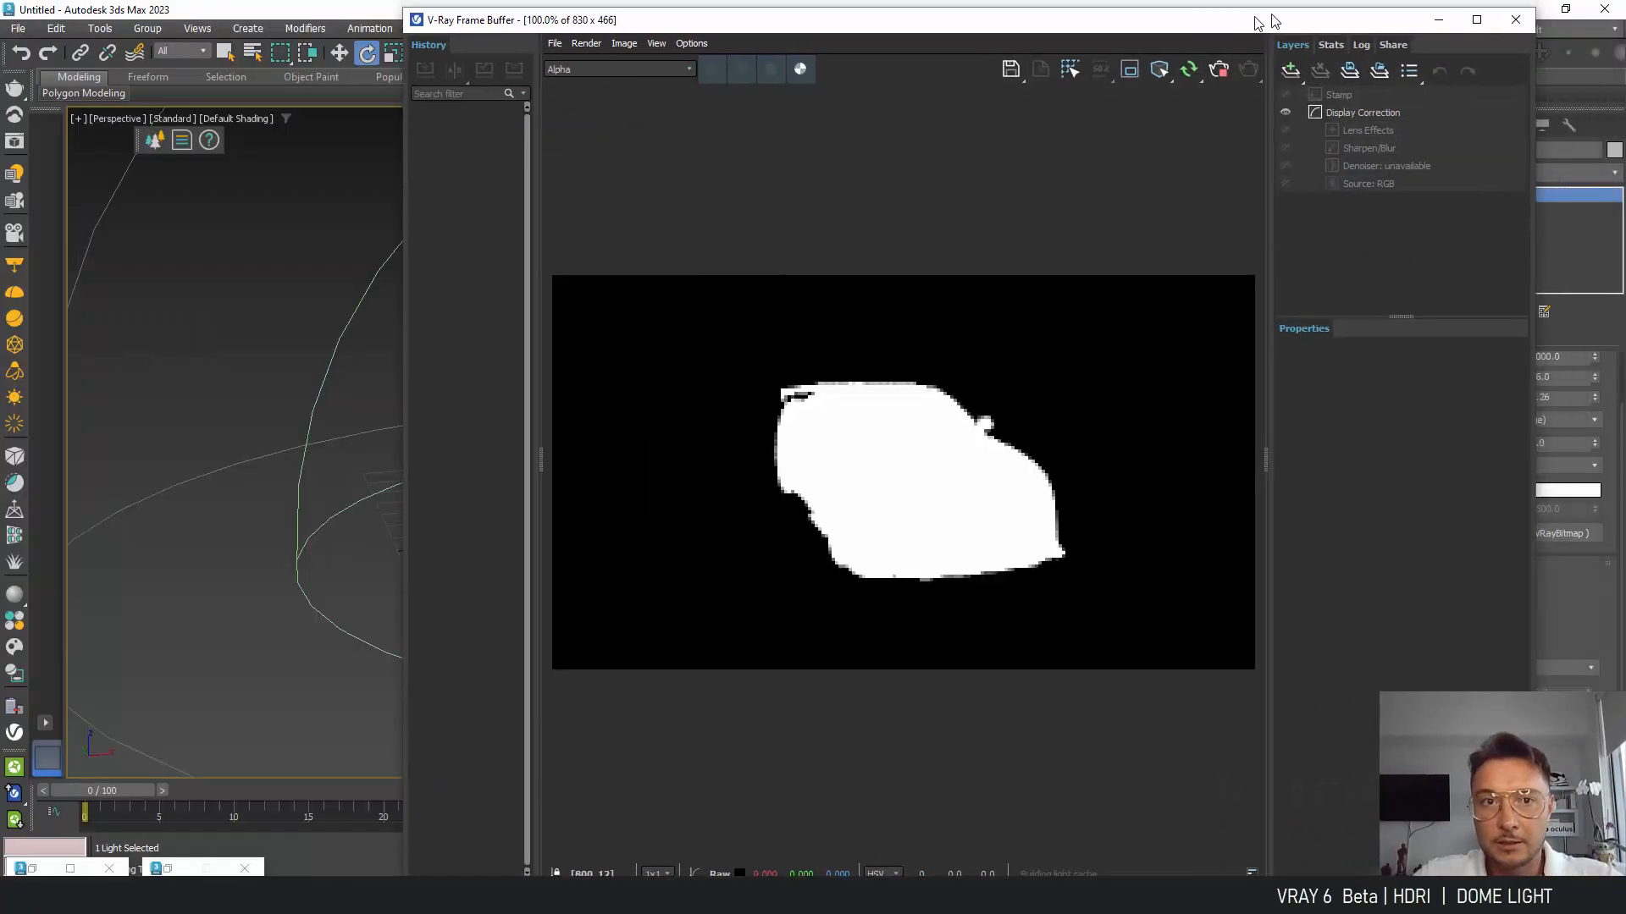
left_click_drag(1258, 21, 829, 49)
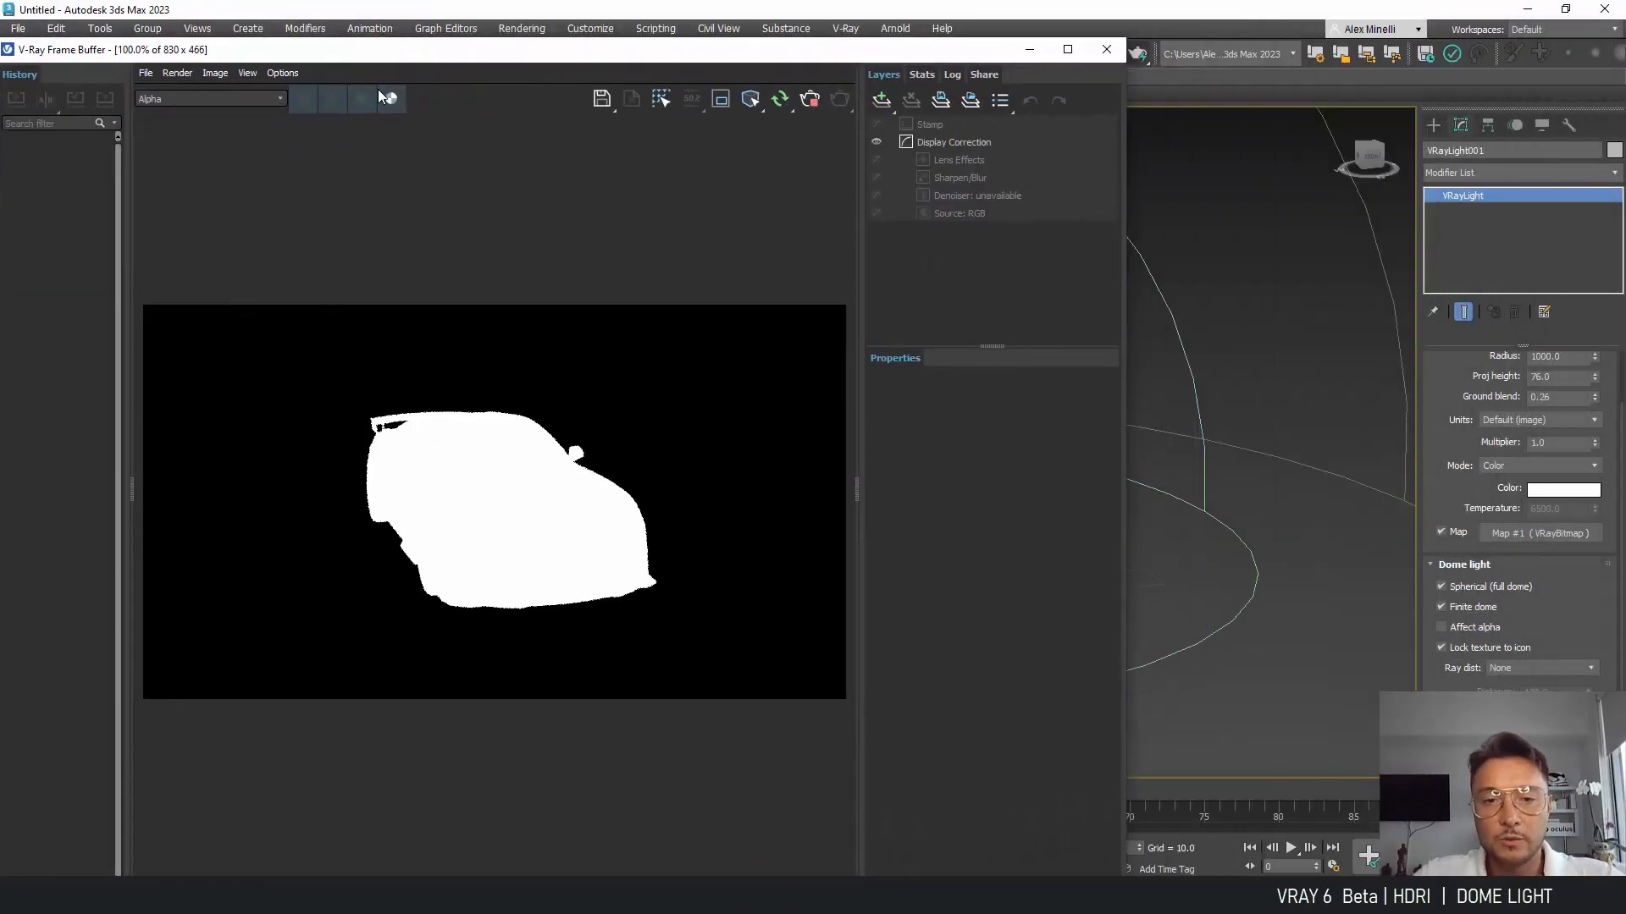
left_click(372, 95)
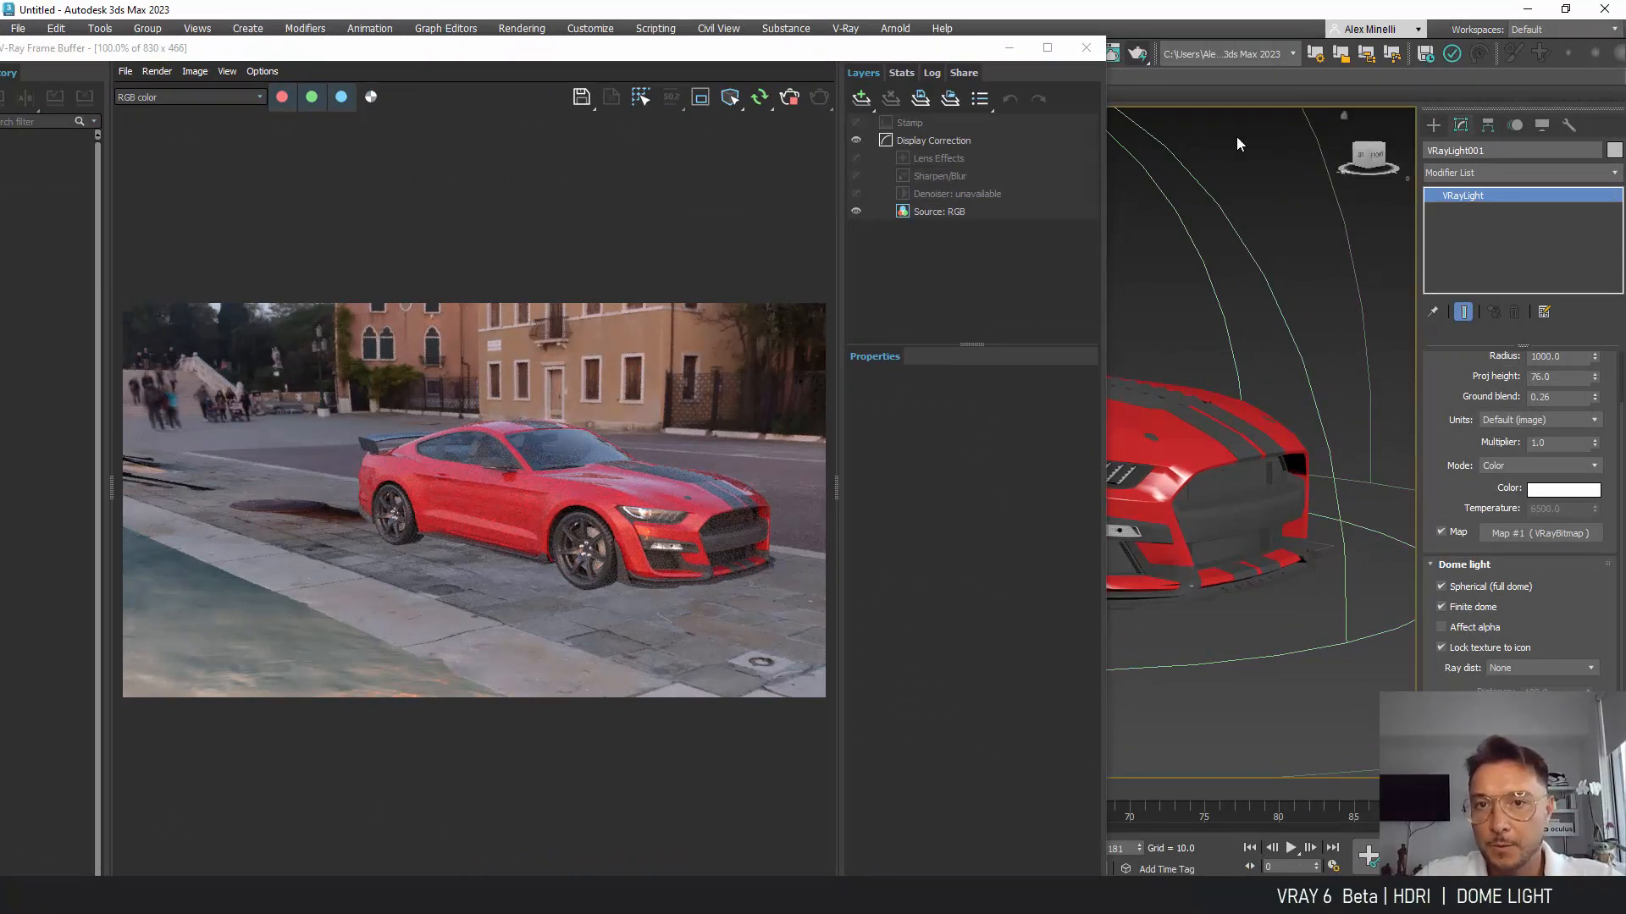
left_click_drag(898, 48, 602, 202)
Step: Draw a ground plane about 400 long by 327 wide beneath the car
left_click(1435, 126)
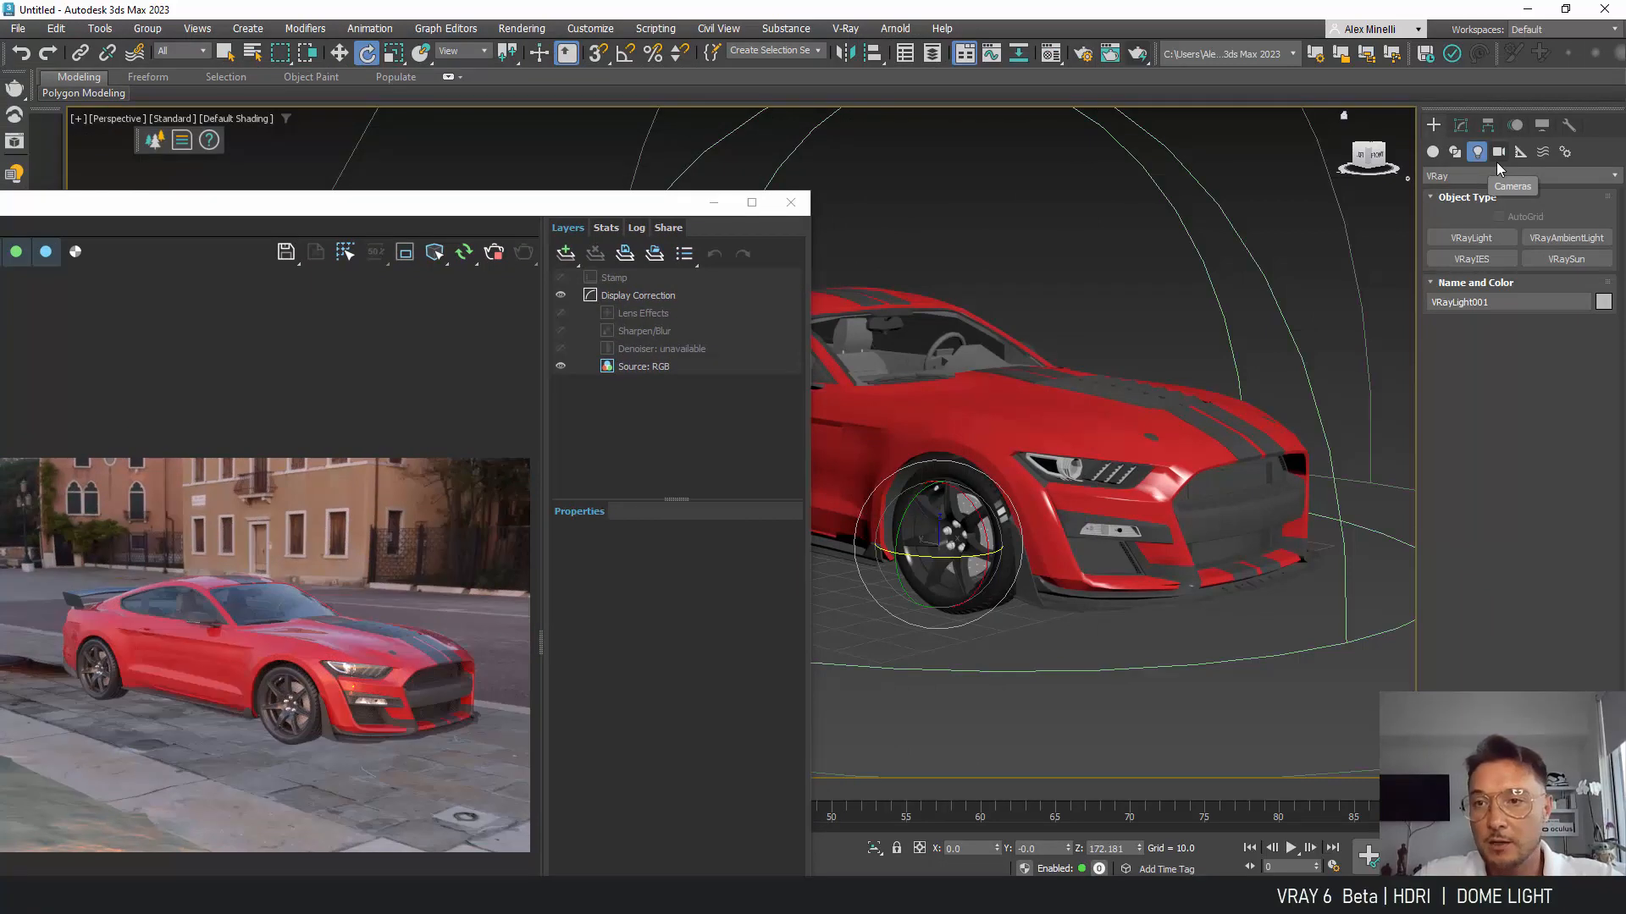
left_click(1431, 153)
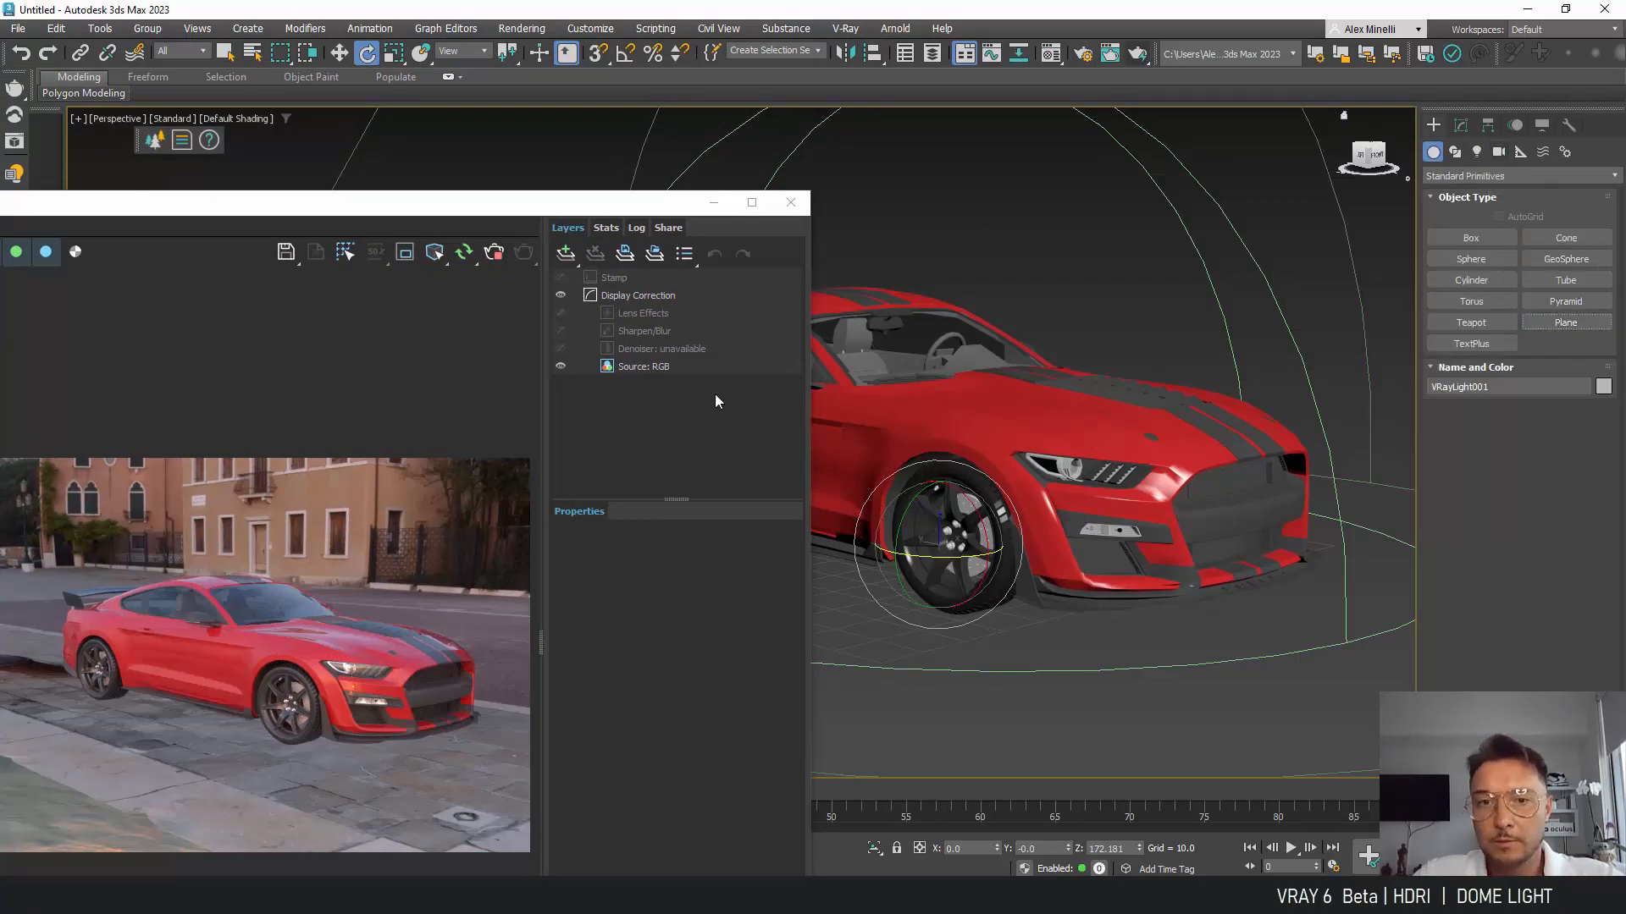
scroll(1185, 170, "down", 5)
middle_click_drag(1202, 140, 1129, 217, "alt")
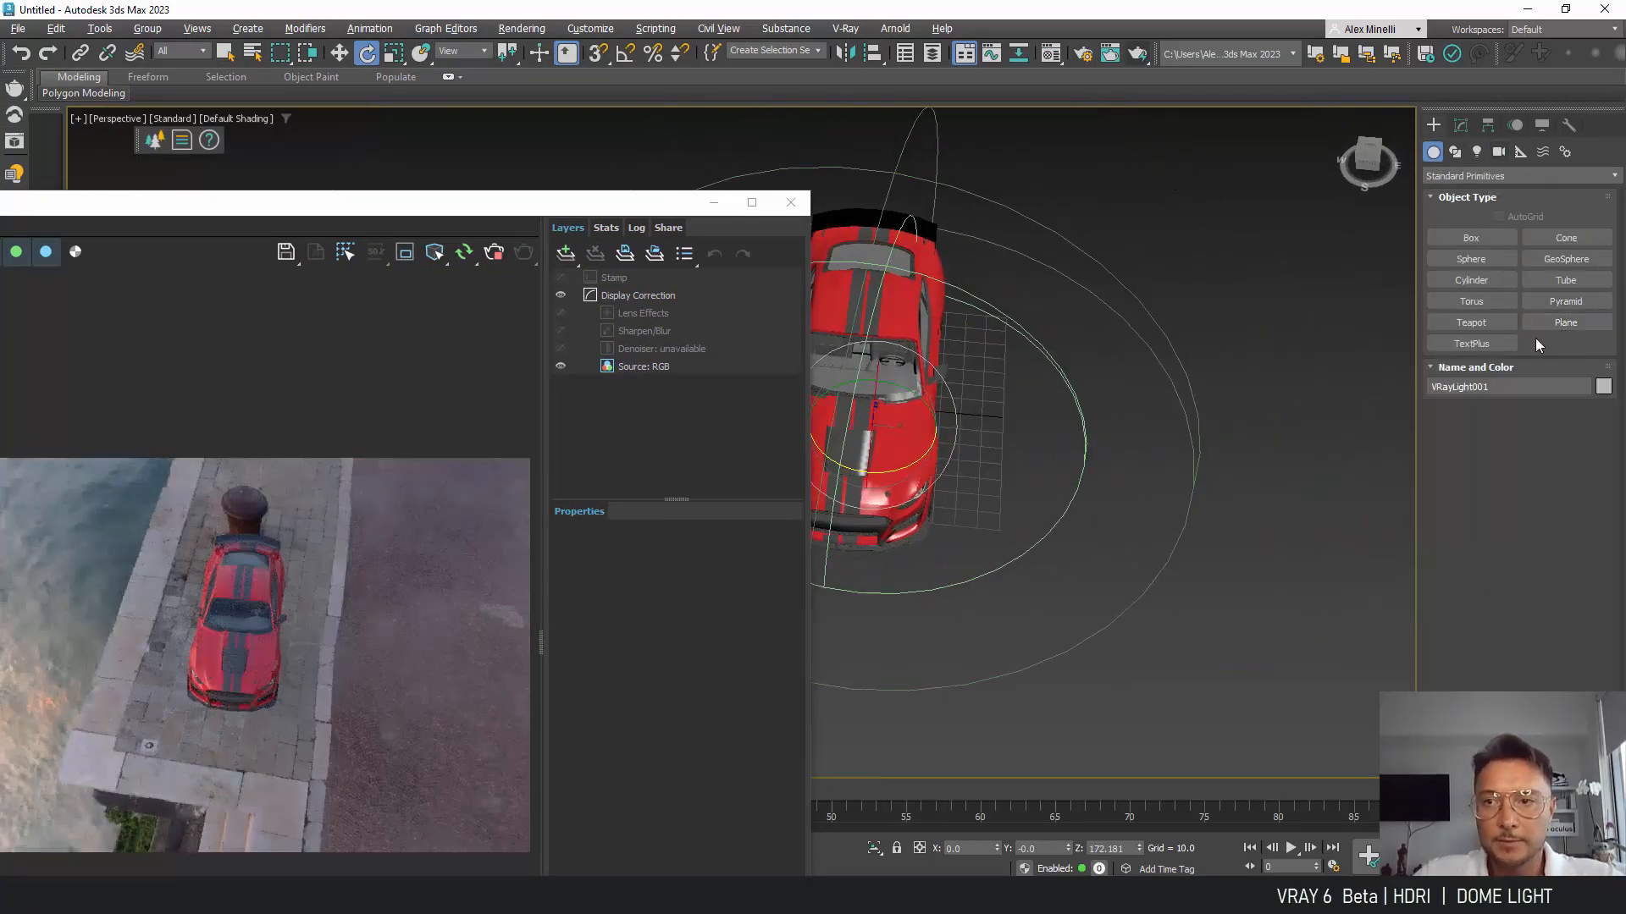
mouse_move(1181, 150)
left_mouse_down()
mouse_move(581, 663)
mouse_move(431, 671)
left_mouse_up()
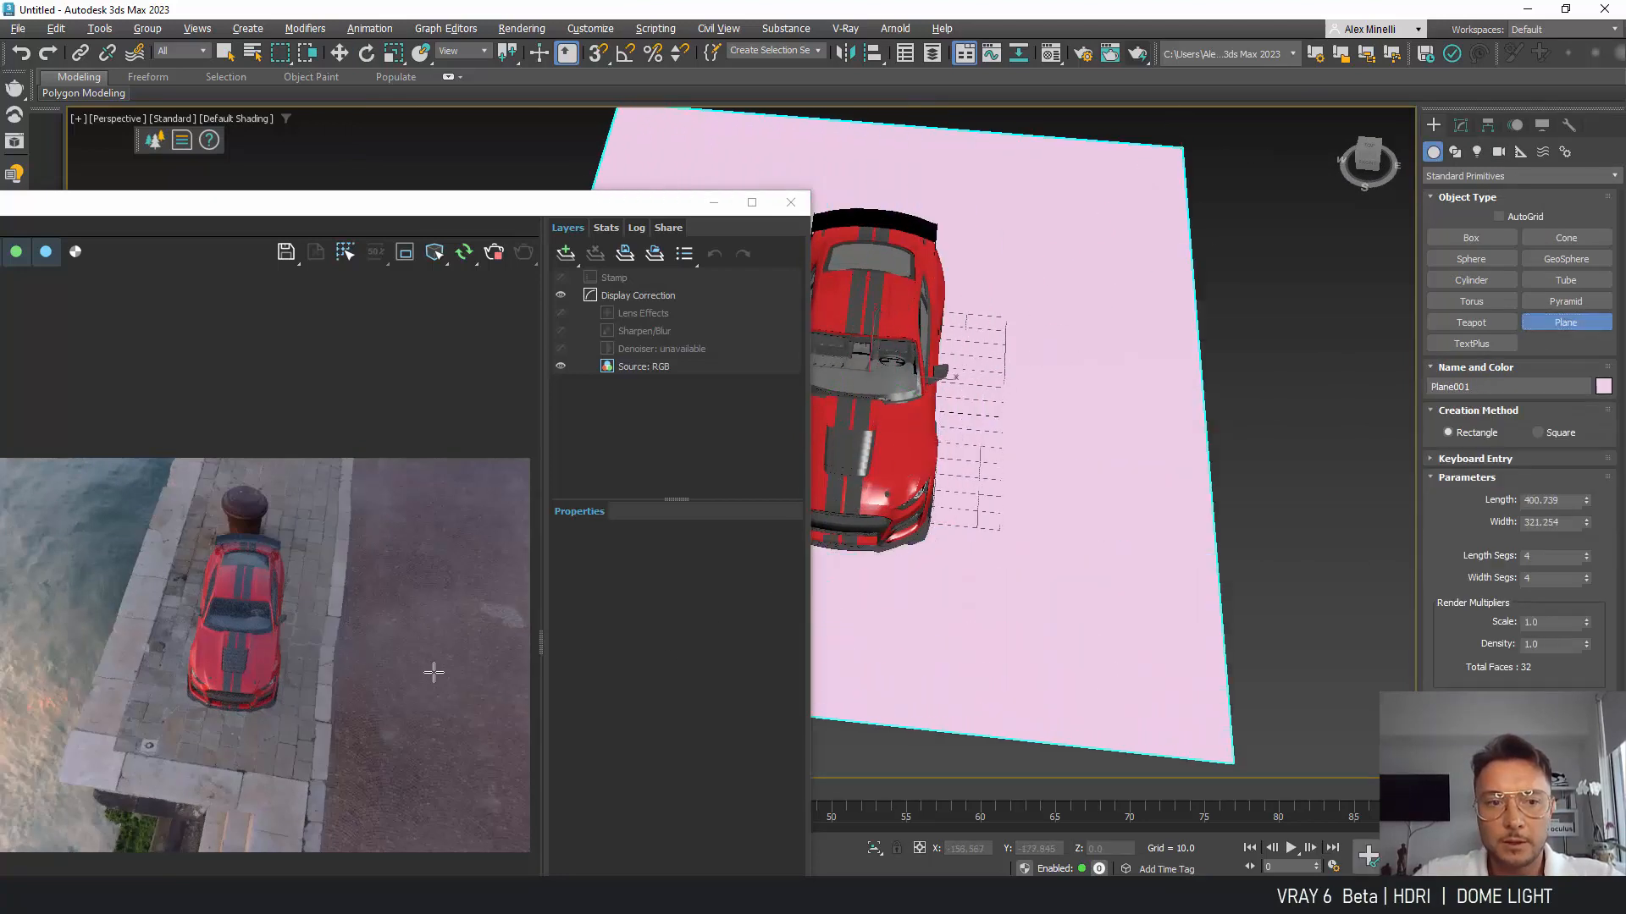
middle_click_drag(1077, 534, 817, 392, "alt")
Step: Turn the ground plane into a V-Ray matte shadow catcher, keeping the interactive render in view
left_click_drag(345, 205, 763, 140)
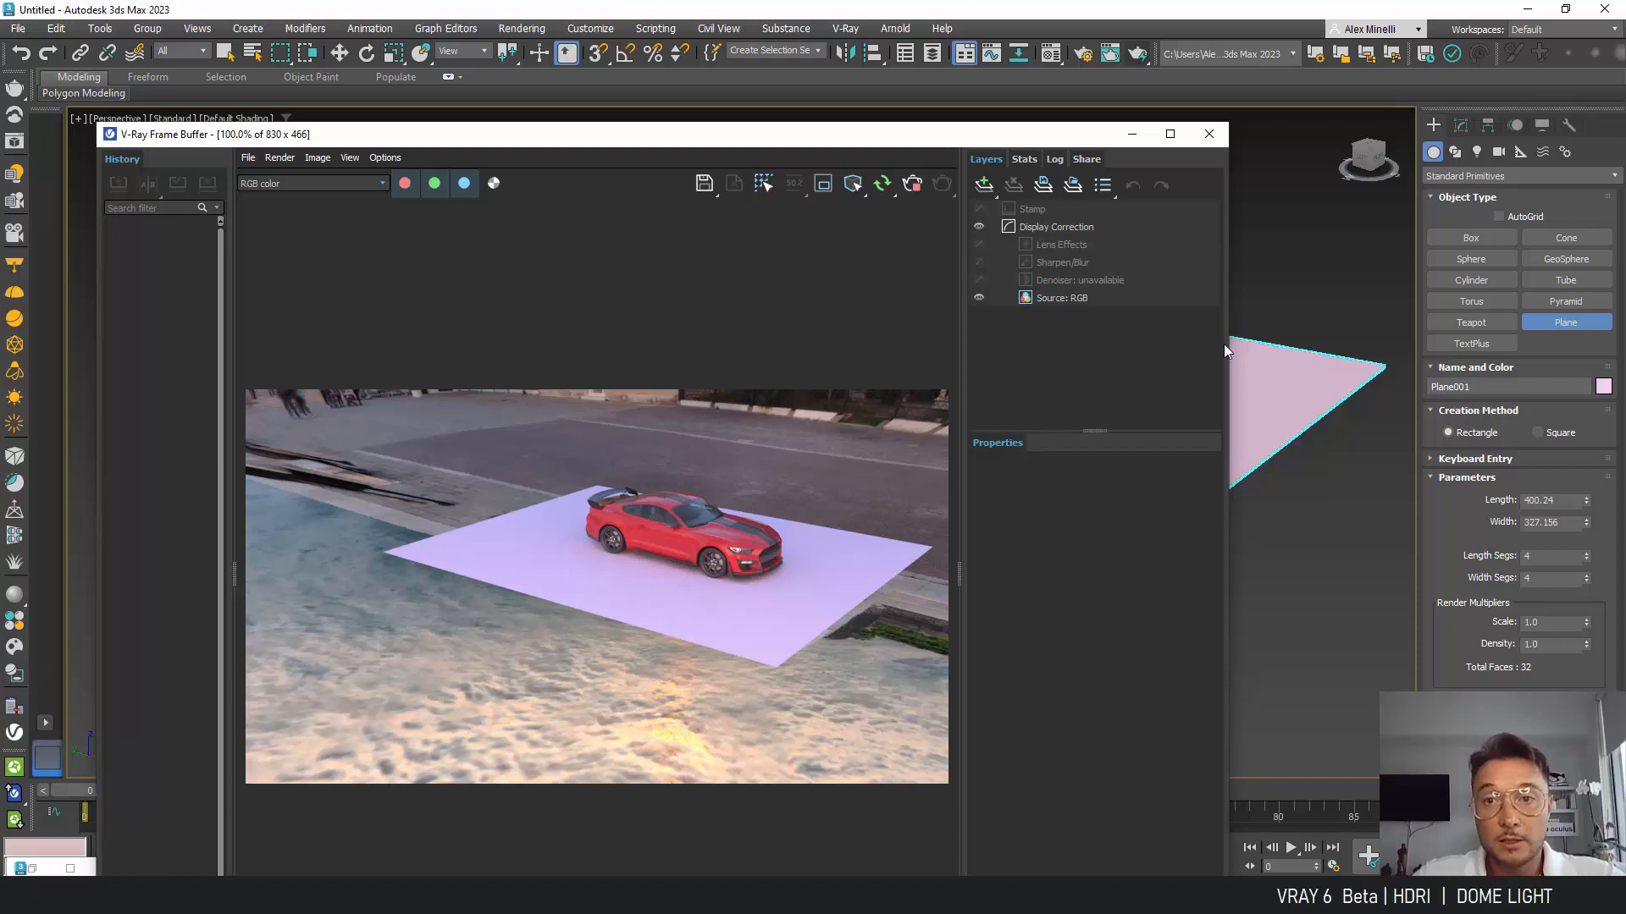
left_click(1131, 136)
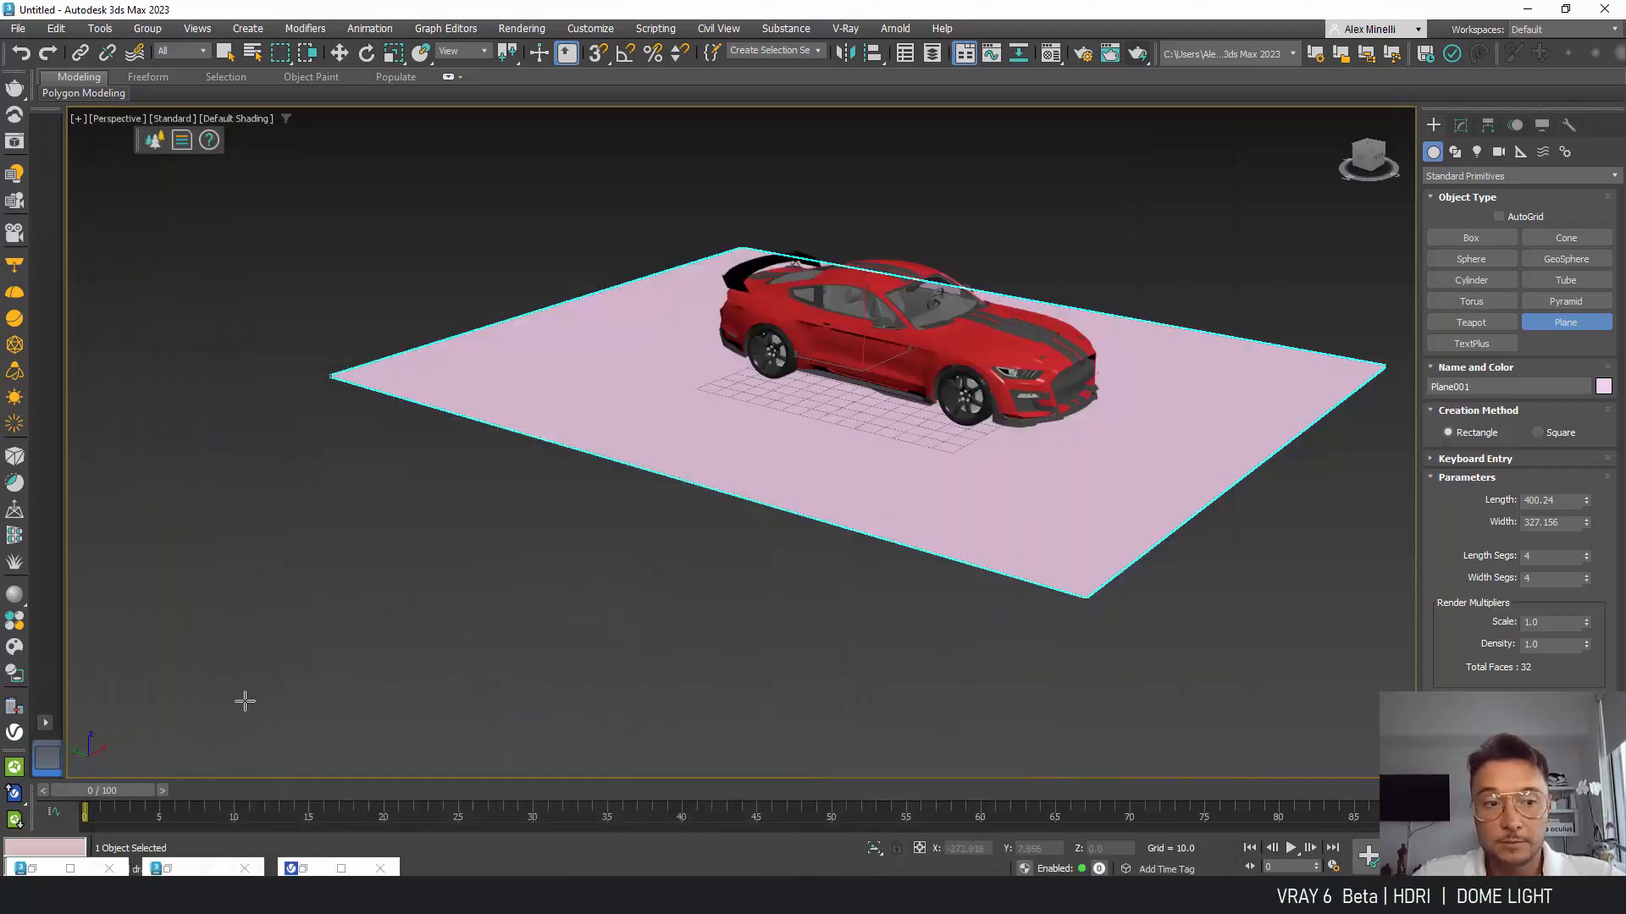
left_click(15, 734)
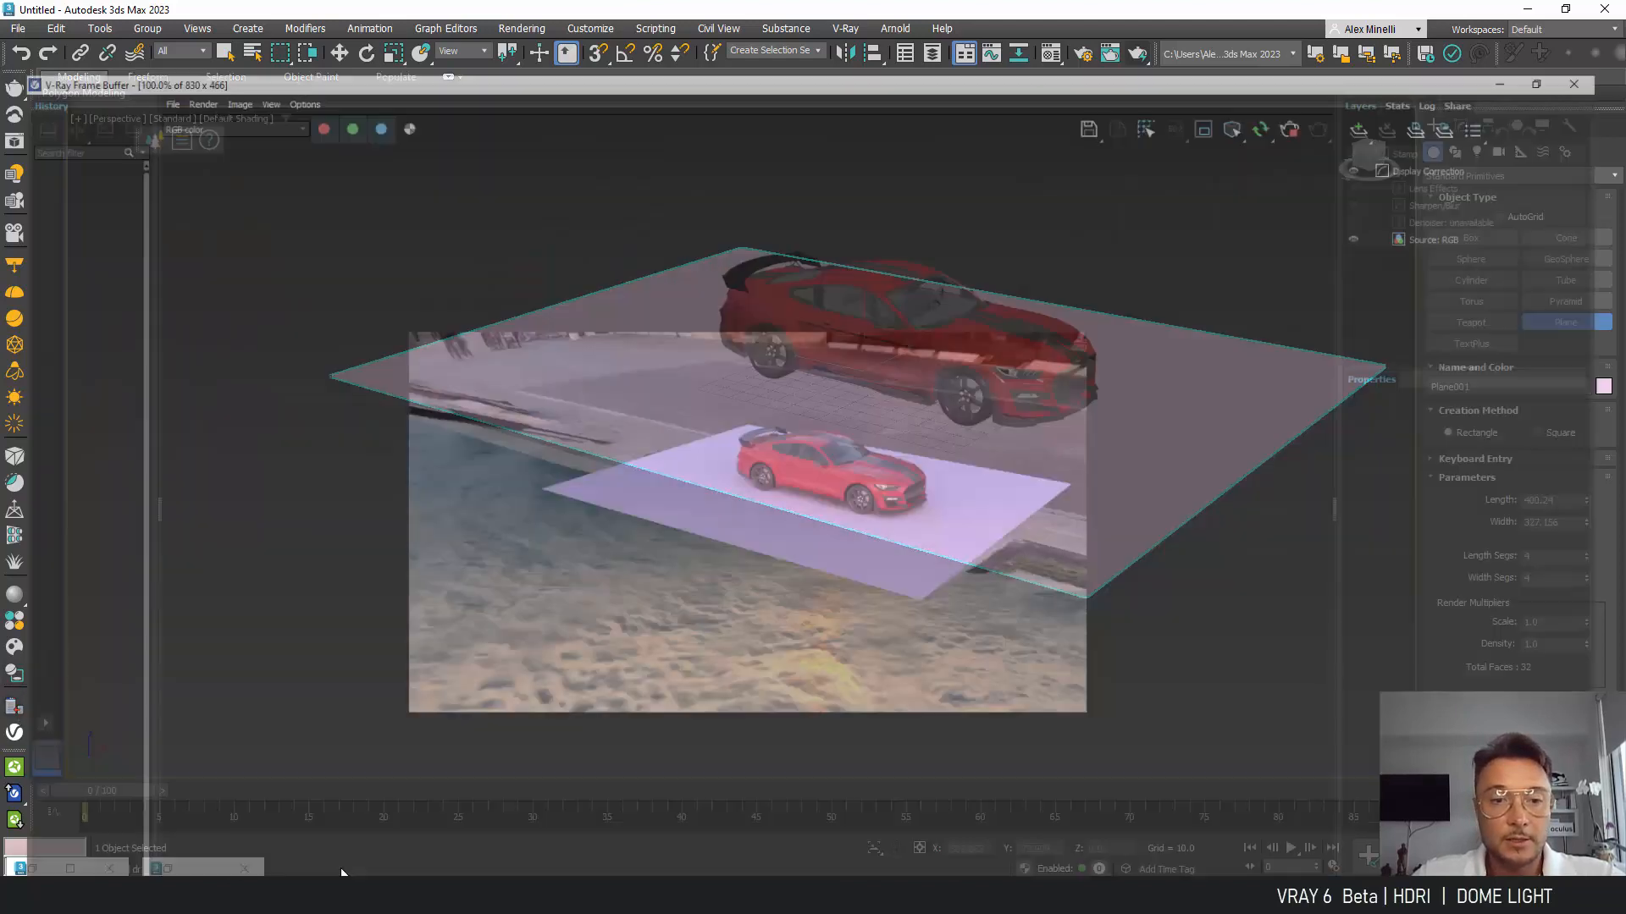
left_click_drag(662, 139, 779, 160)
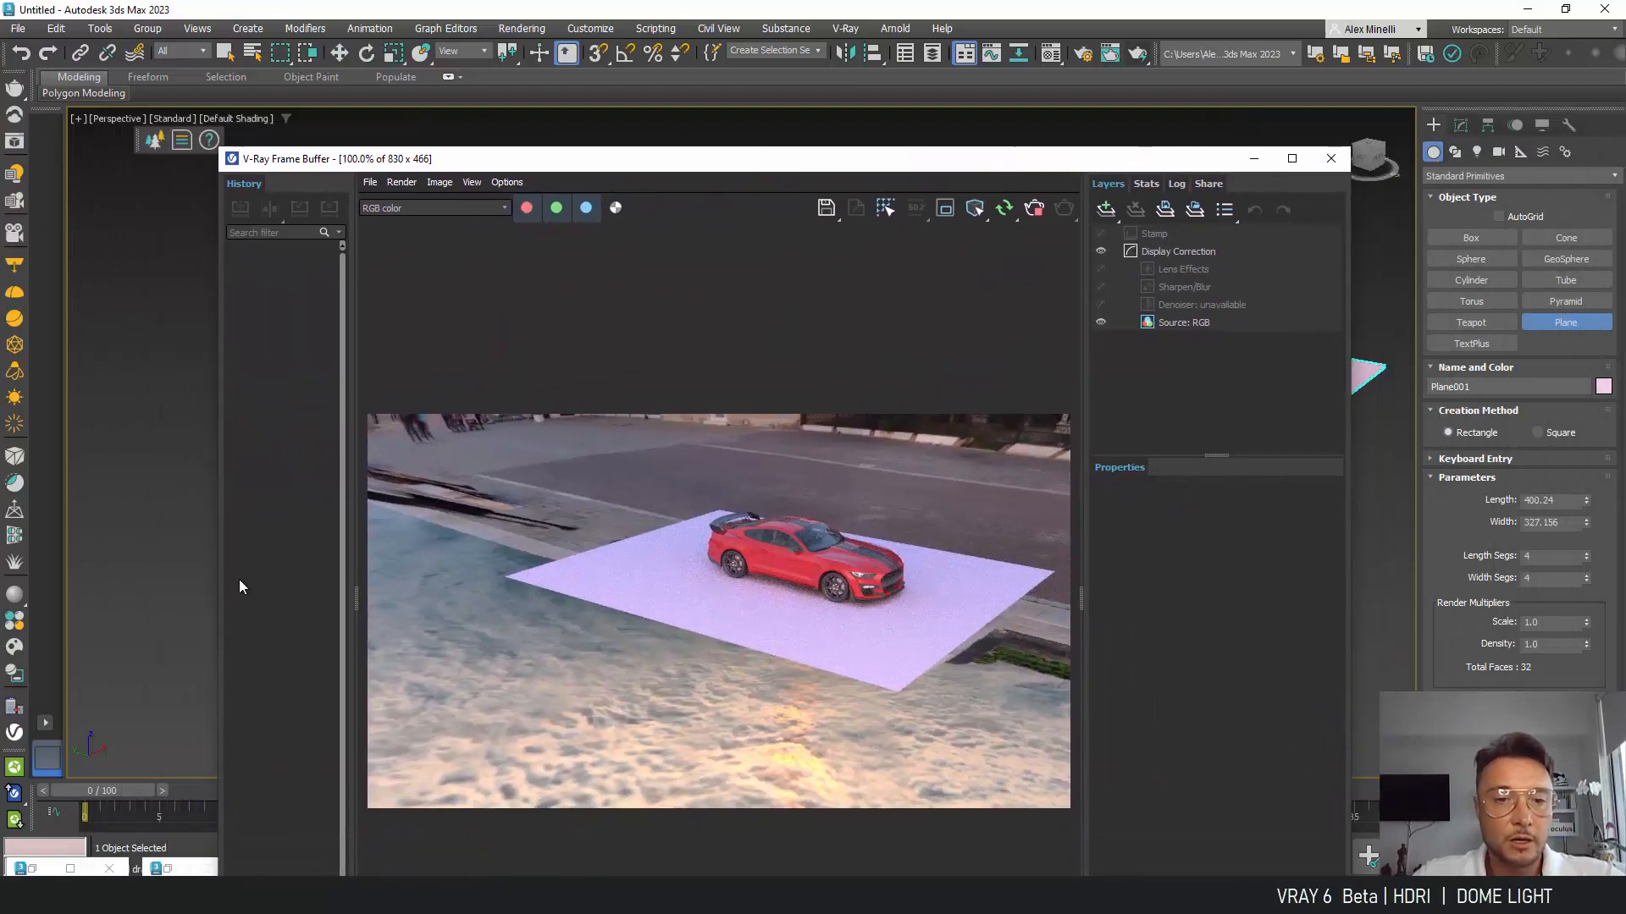
left_click(12, 677)
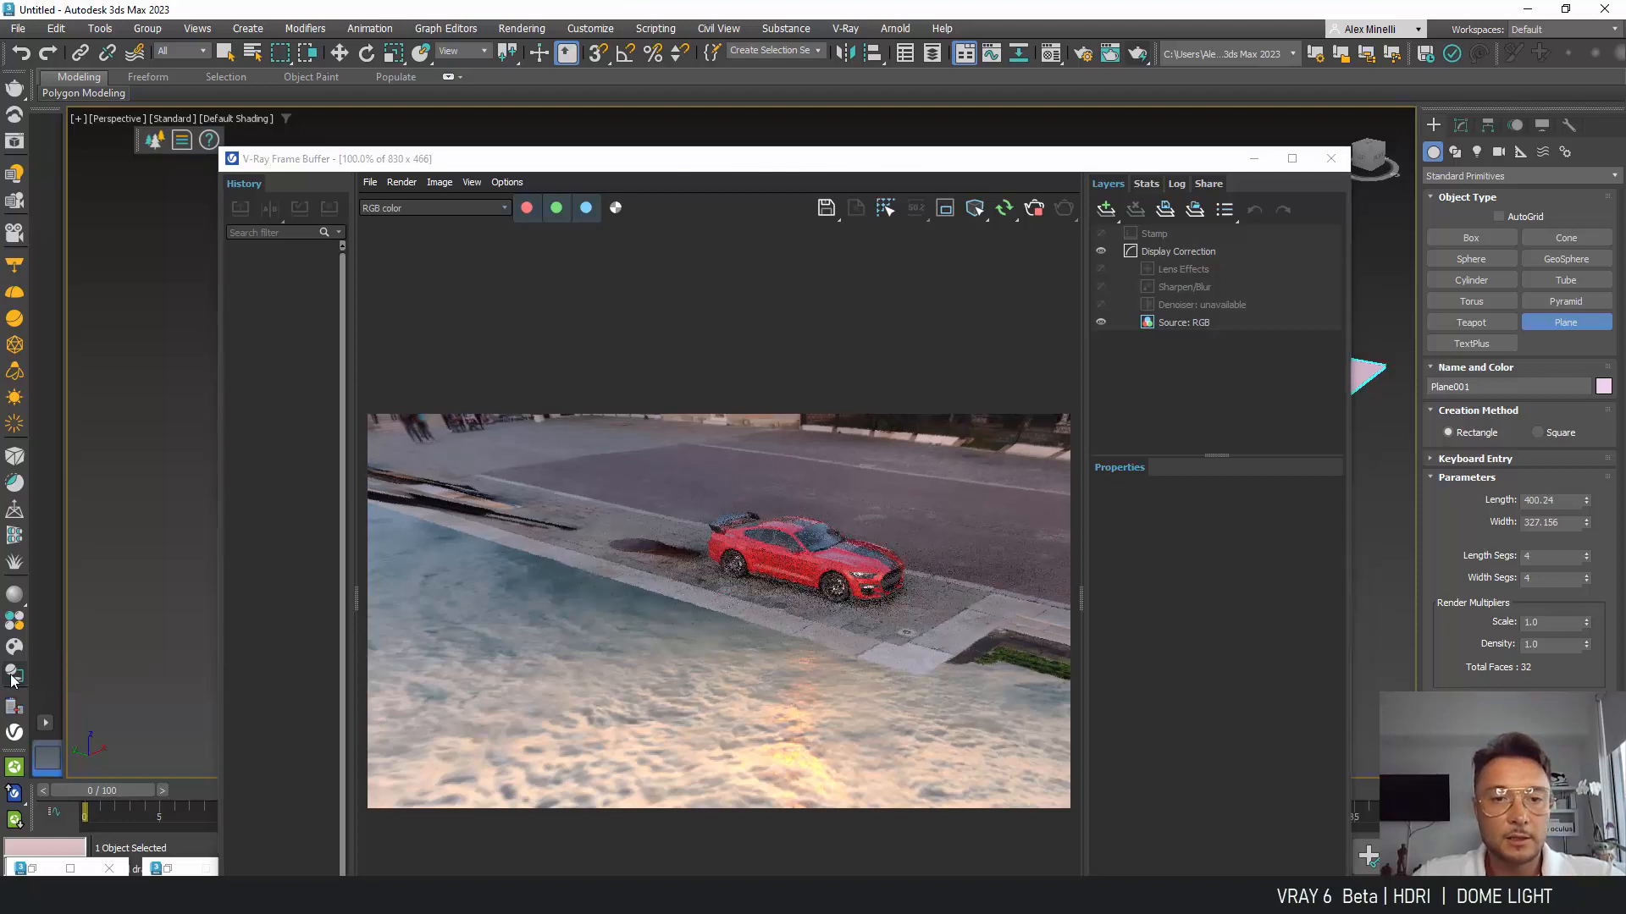
Step: Examine the car's ground shadow in the interactive render from low, elevated and frontal angles
scroll(853, 573, "up", 5)
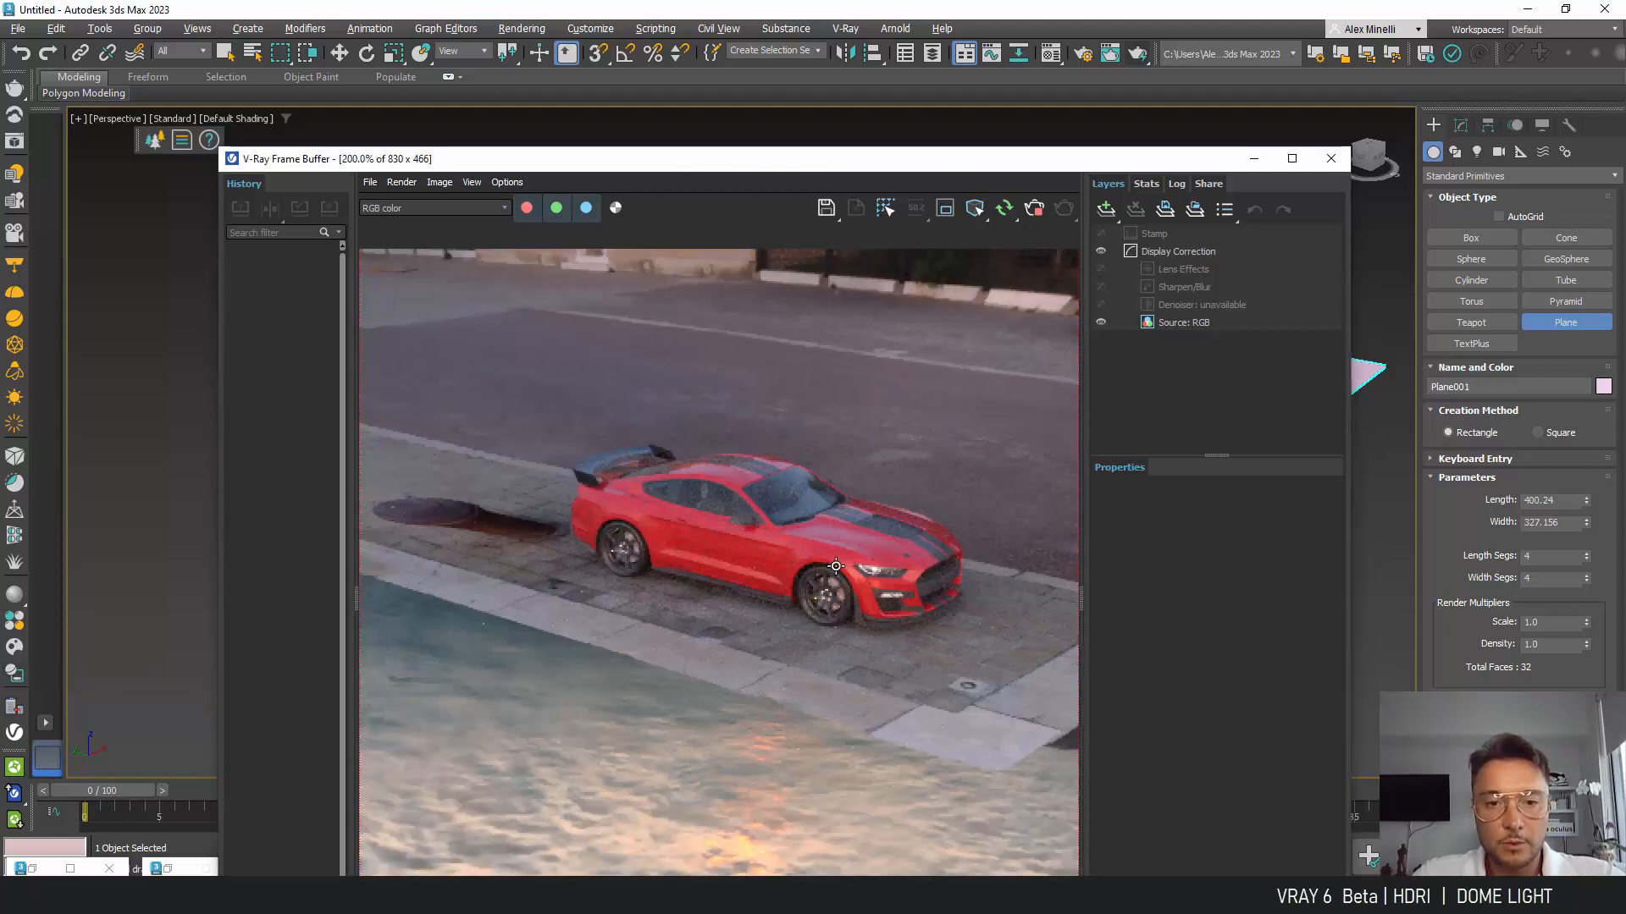
mouse_move(1360, 619)
middle_mouse_down("alt")
mouse_move(1358, 593)
mouse_move(1369, 601)
middle_mouse_up("alt")
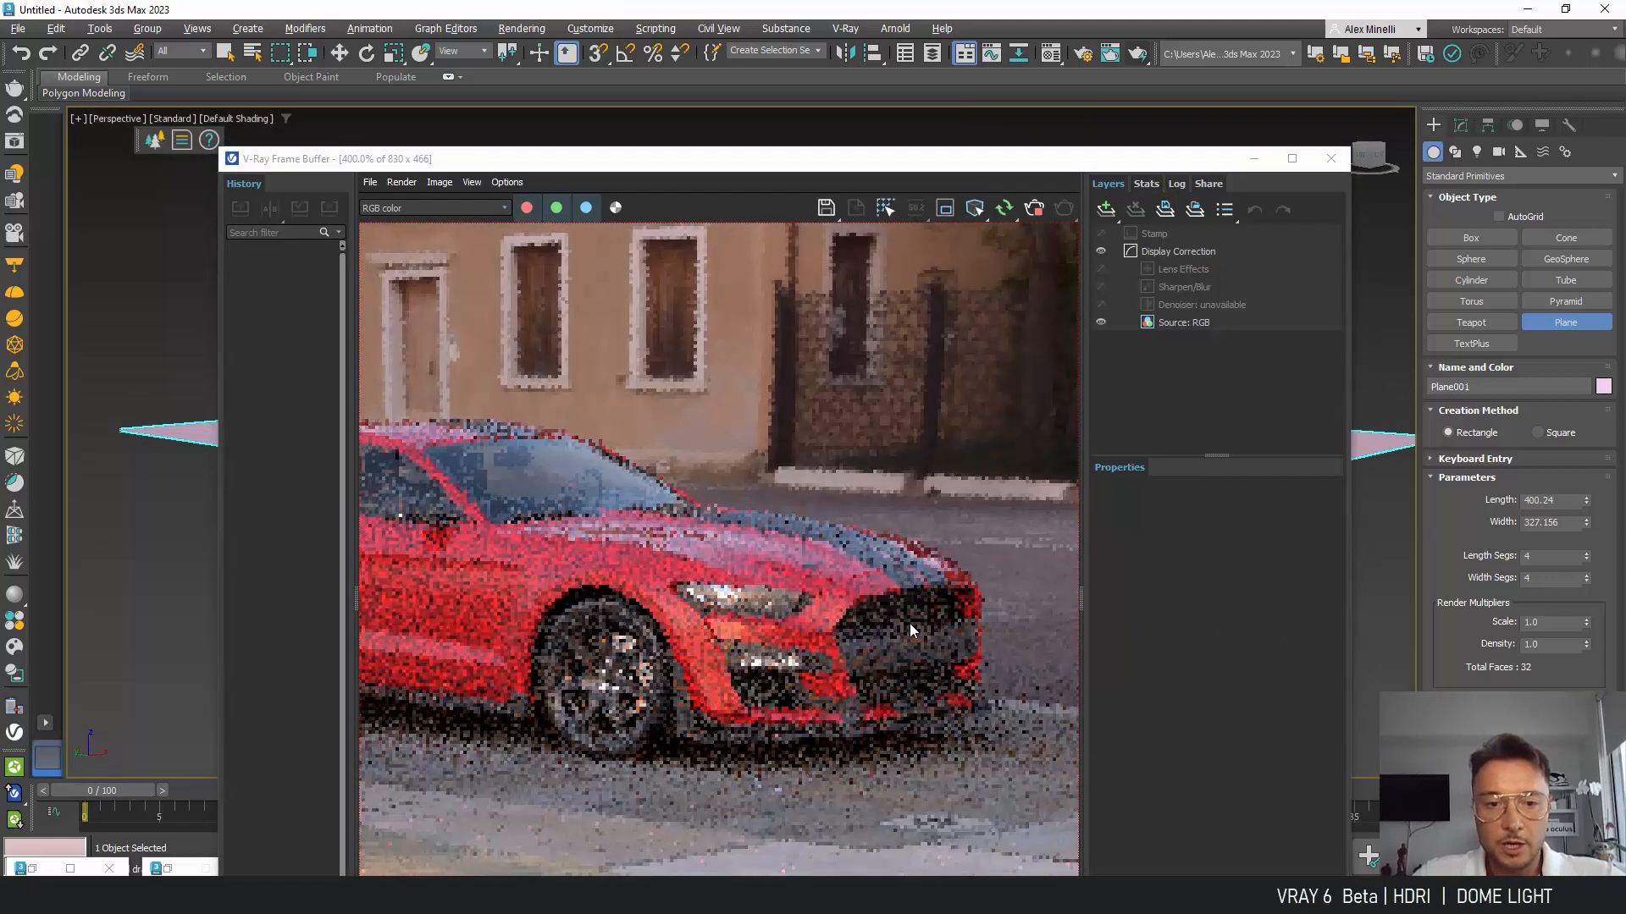
scroll(915, 571, "down", 2)
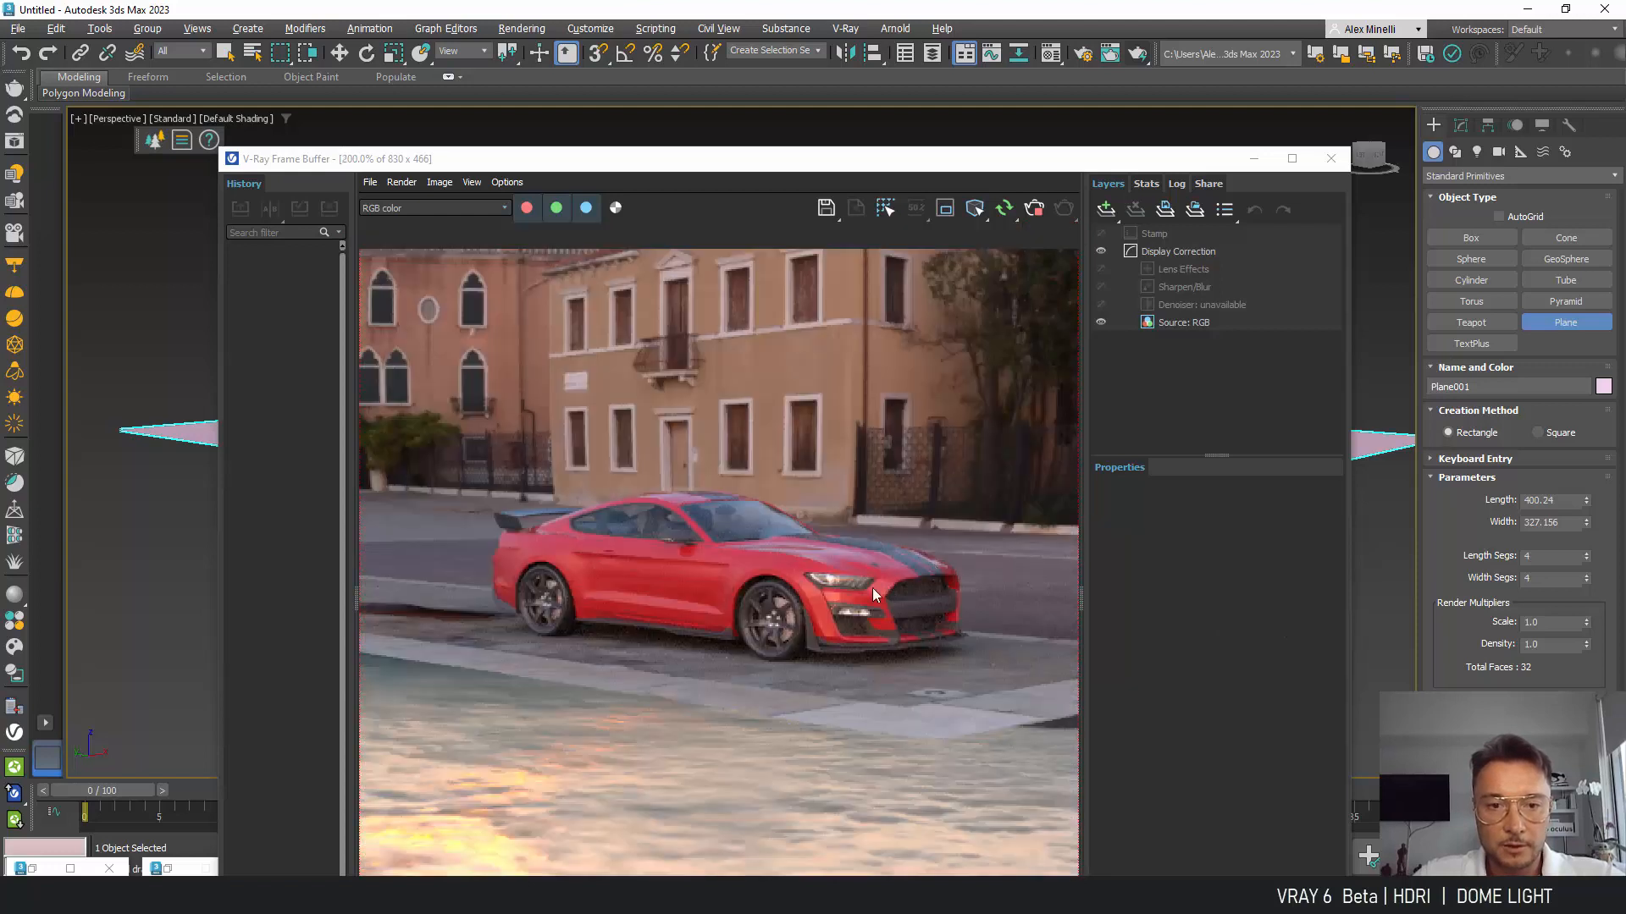
left_click(1254, 159)
middle_click_drag(1044, 632, 944, 605, "alt")
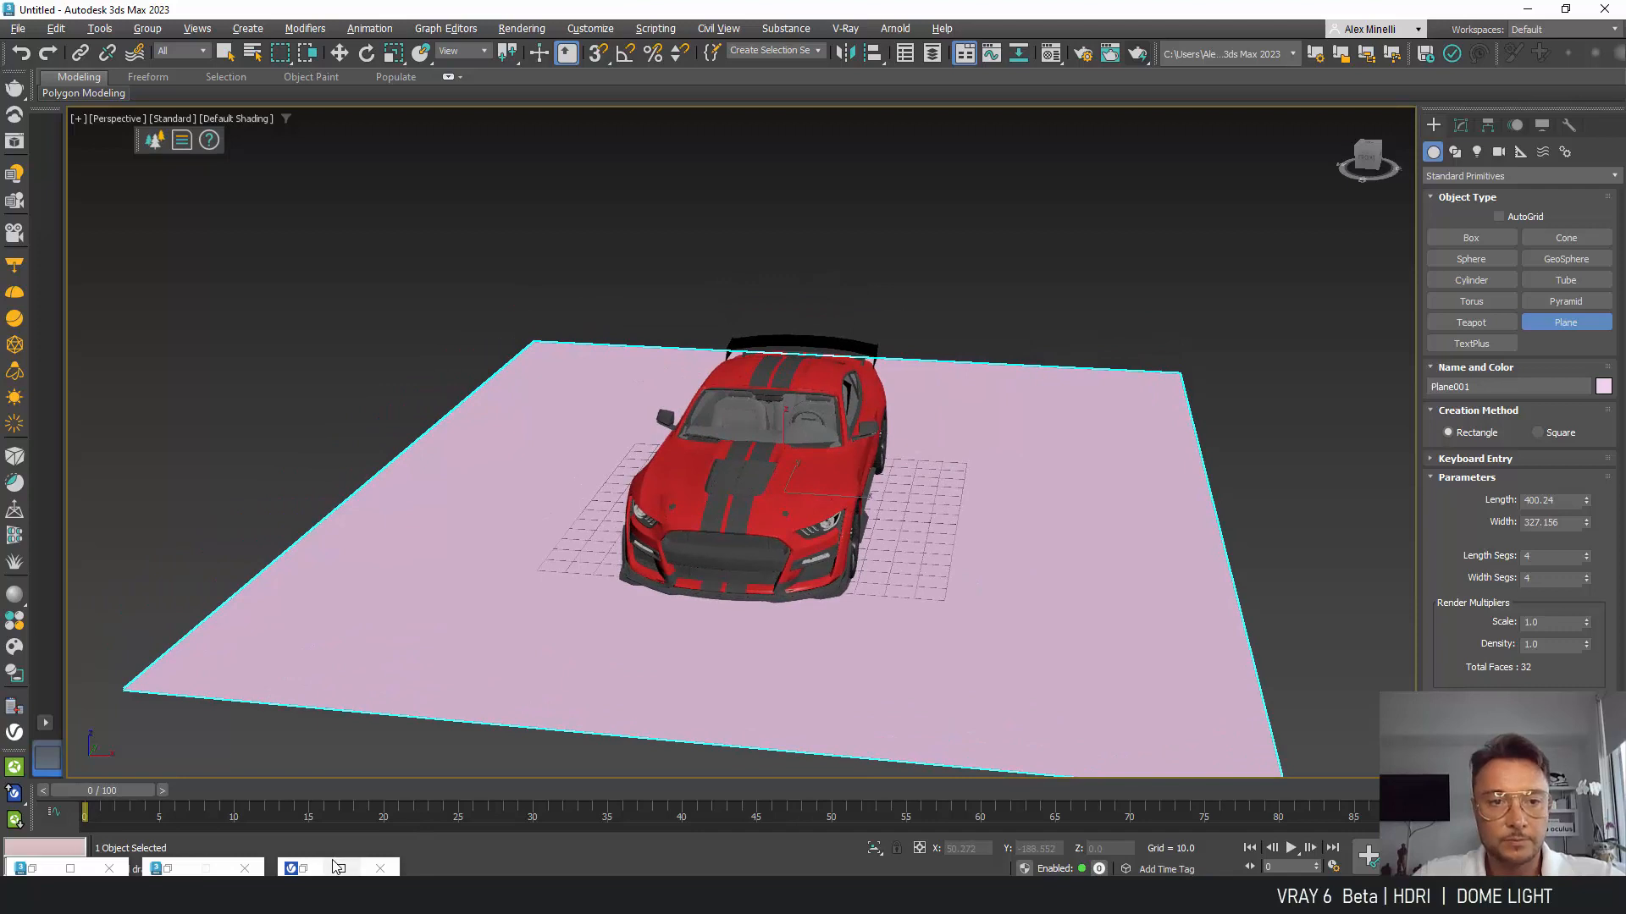
key("shift+q")
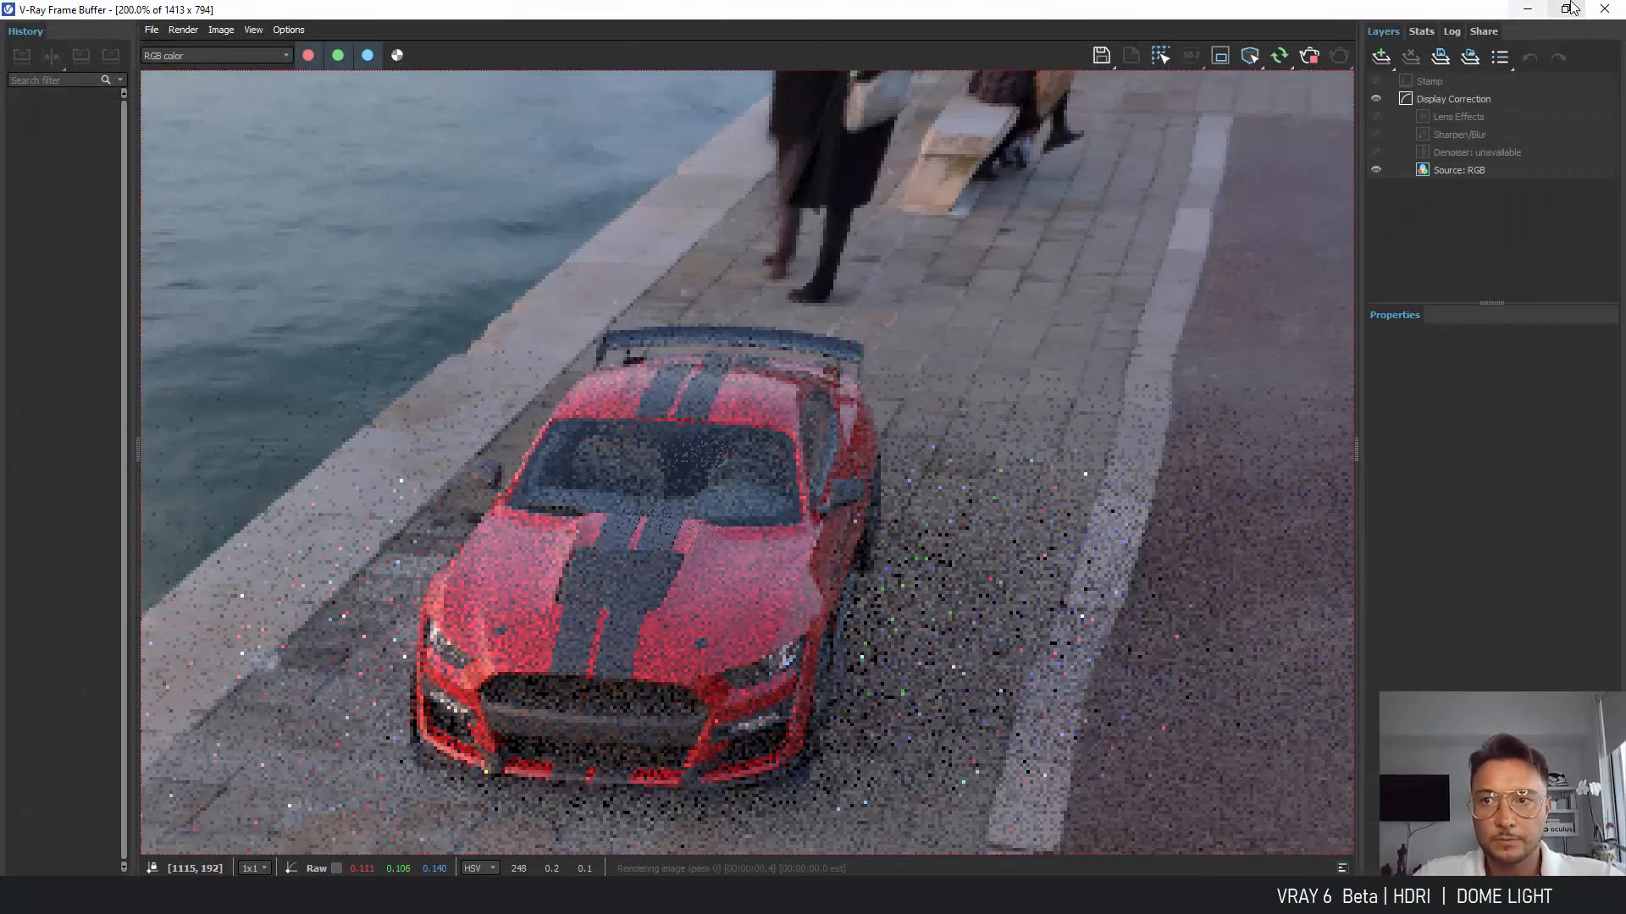
left_click(1567, 9)
left_click_drag(852, 166, 576, 44)
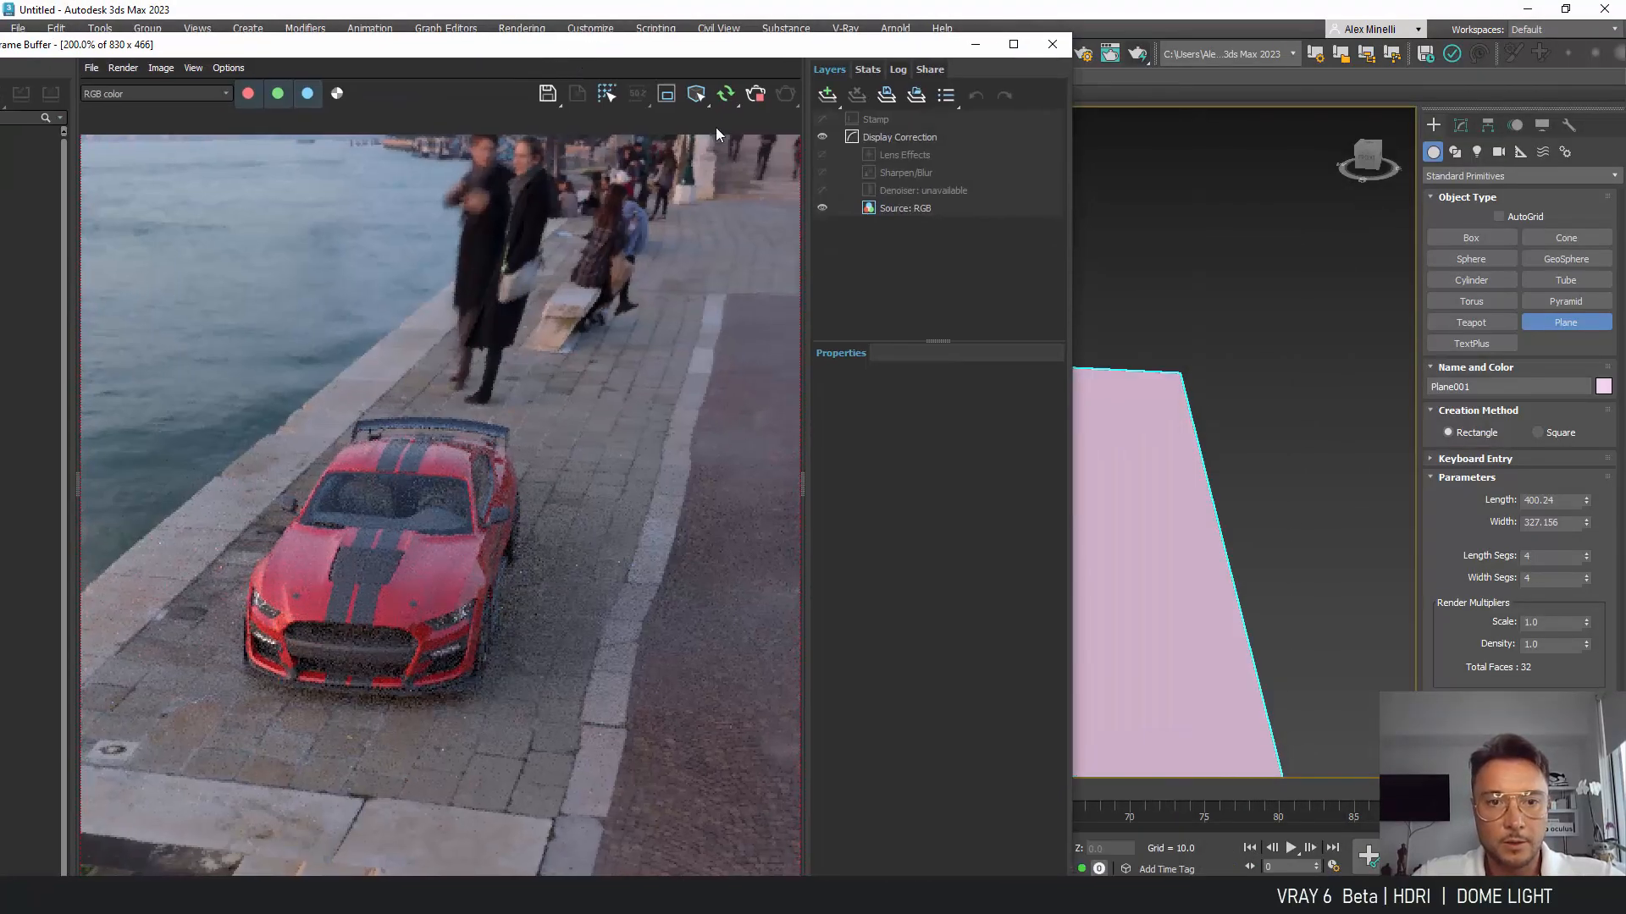
middle_click_drag(1202, 475, 1220, 563, "alt")
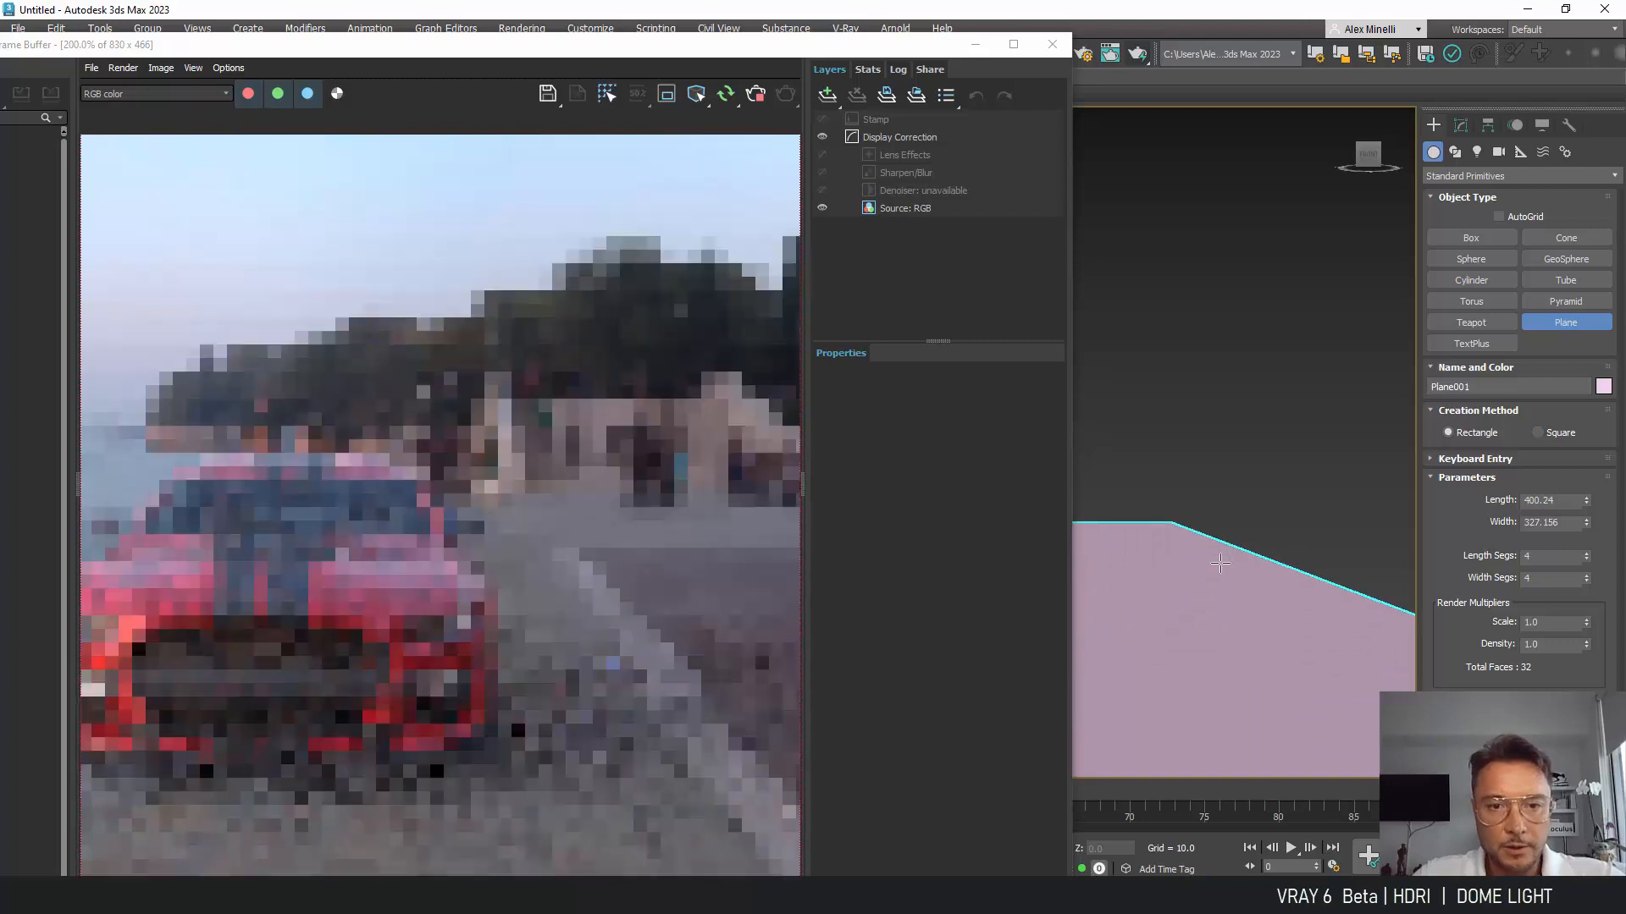
left_click_drag(817, 44, 782, 176)
Step: Move the car sideways across the ground plane to about X -87.7
left_click(389, 56)
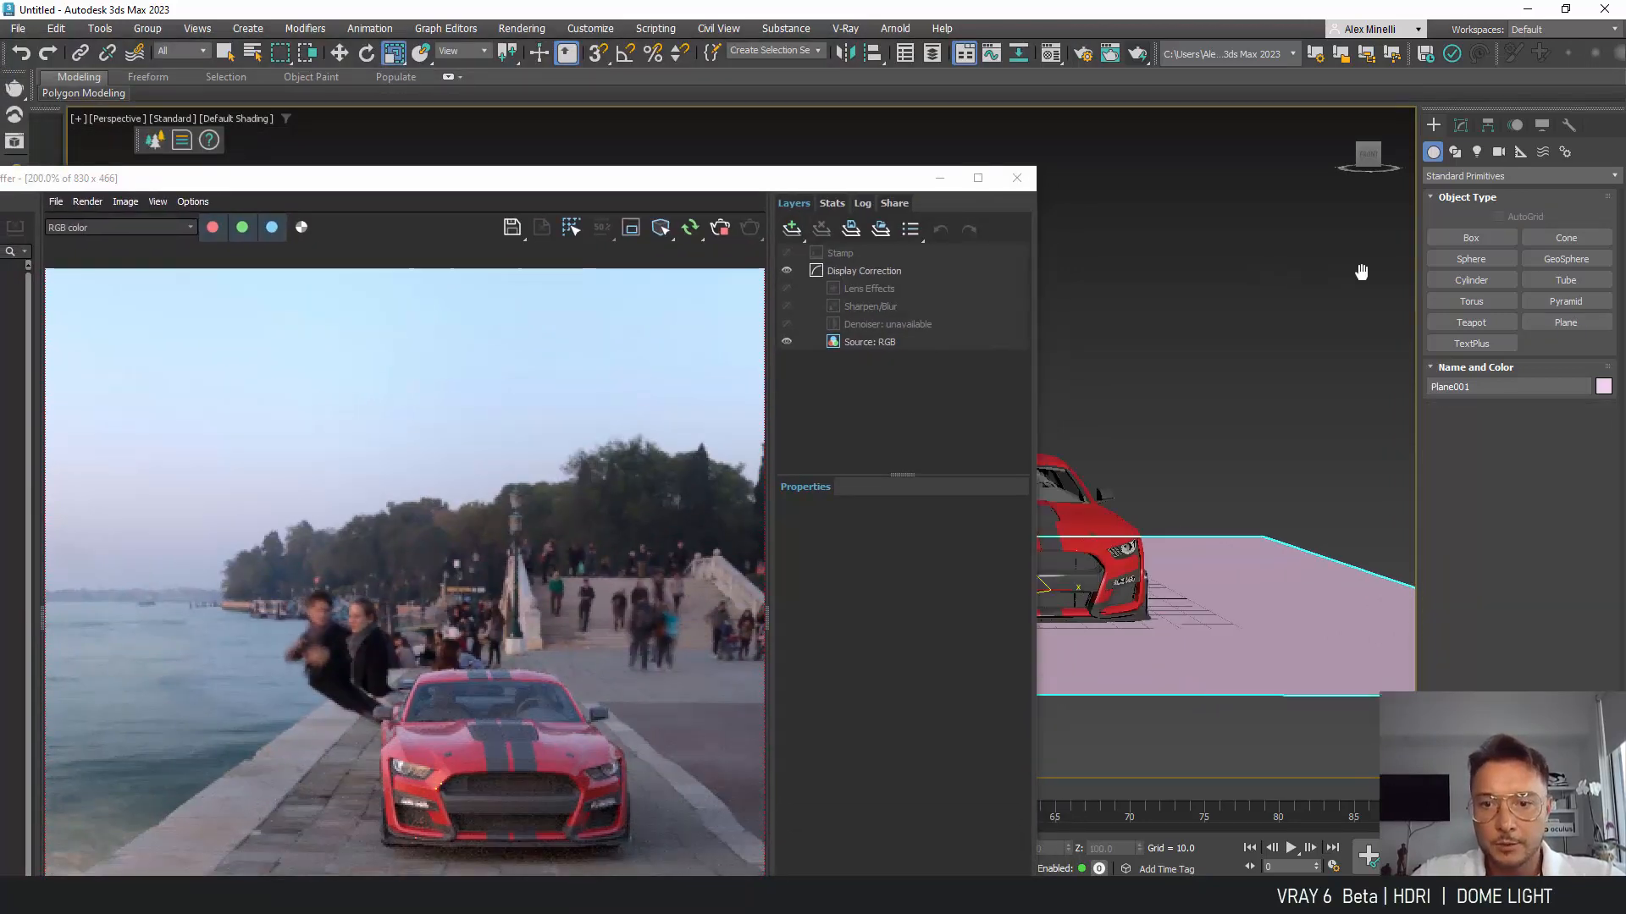
middle_click_drag(1454, 254, 1520, 257)
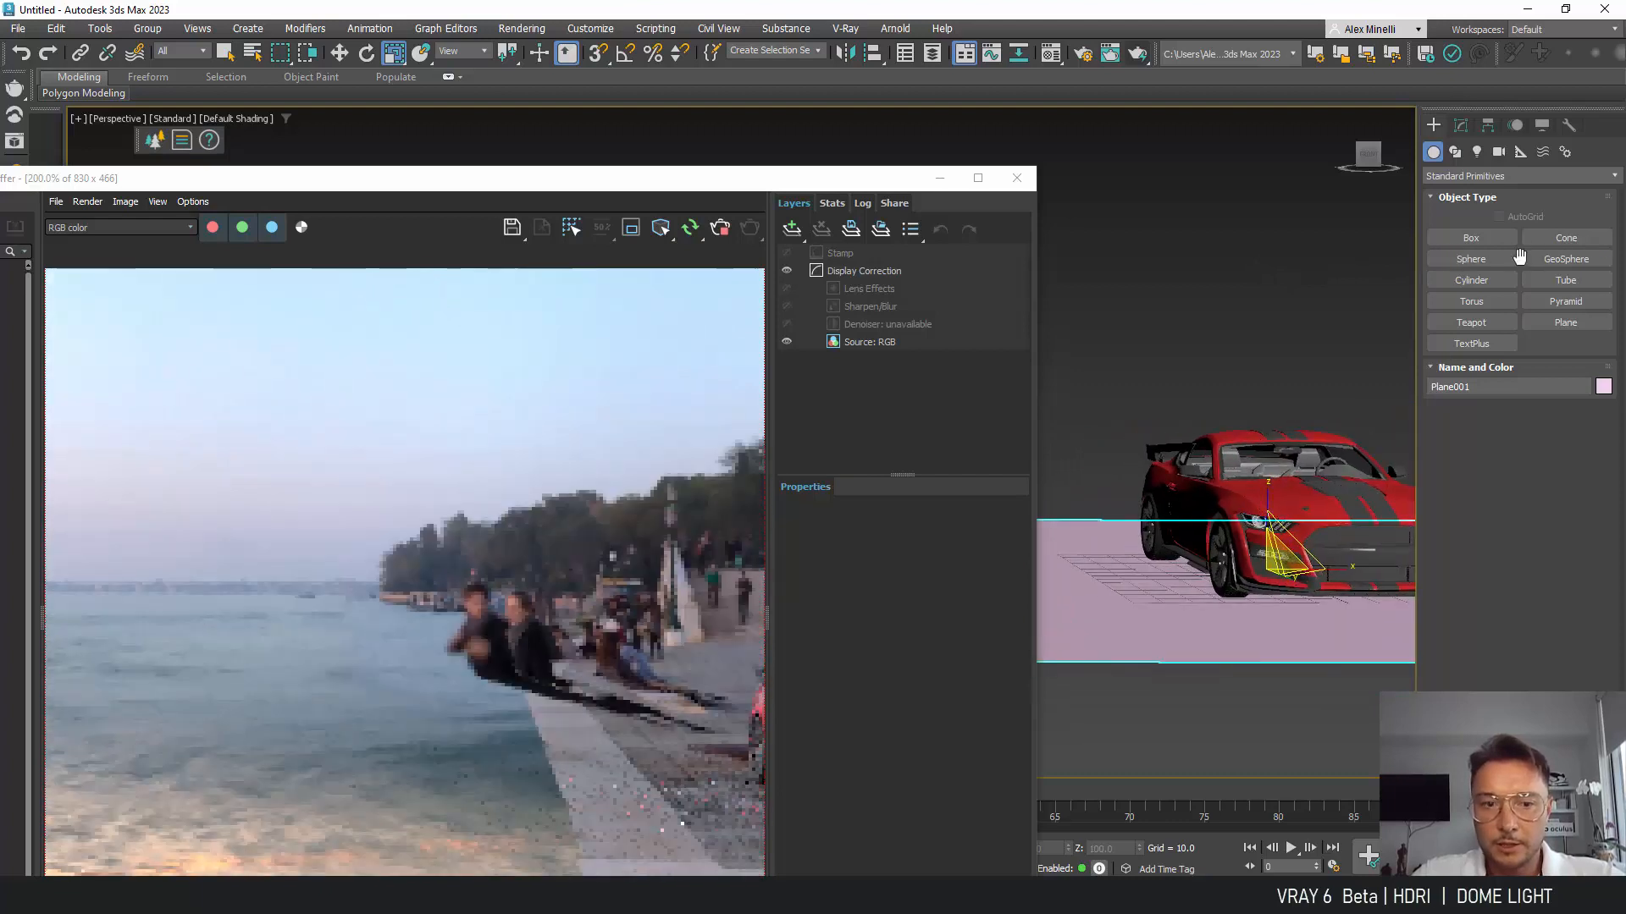
middle_click_drag(1295, 347, 1287, 466, "alt")
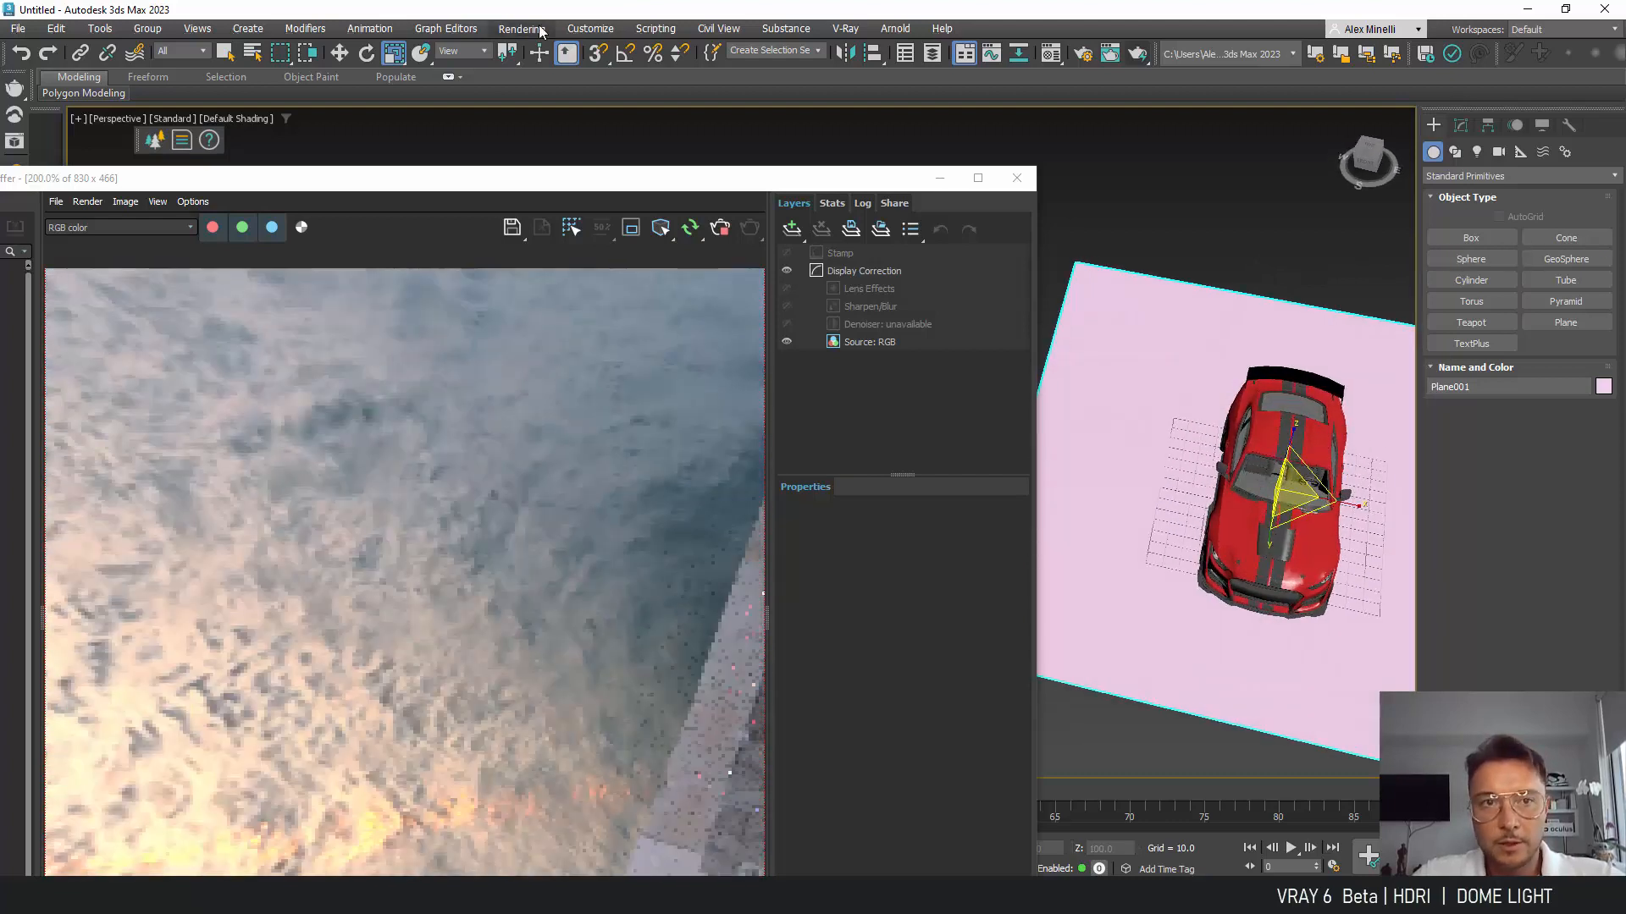
left_click_drag(566, 181, 476, 313)
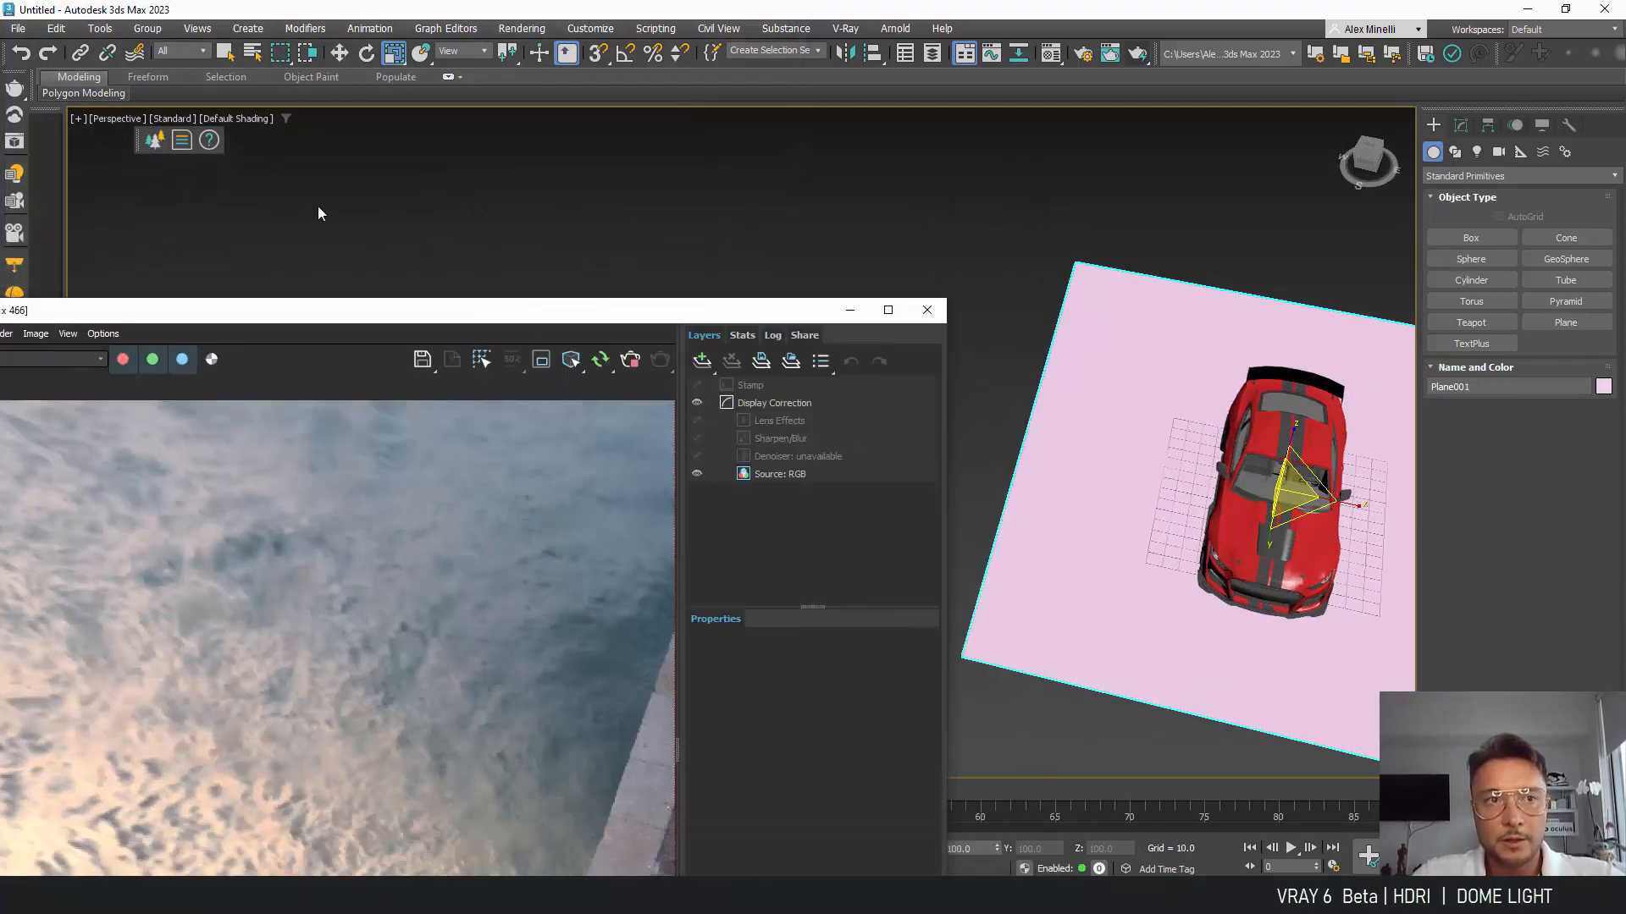
left_click(340, 52)
left_click_drag(1346, 496, 1190, 493)
left_click(1328, 446)
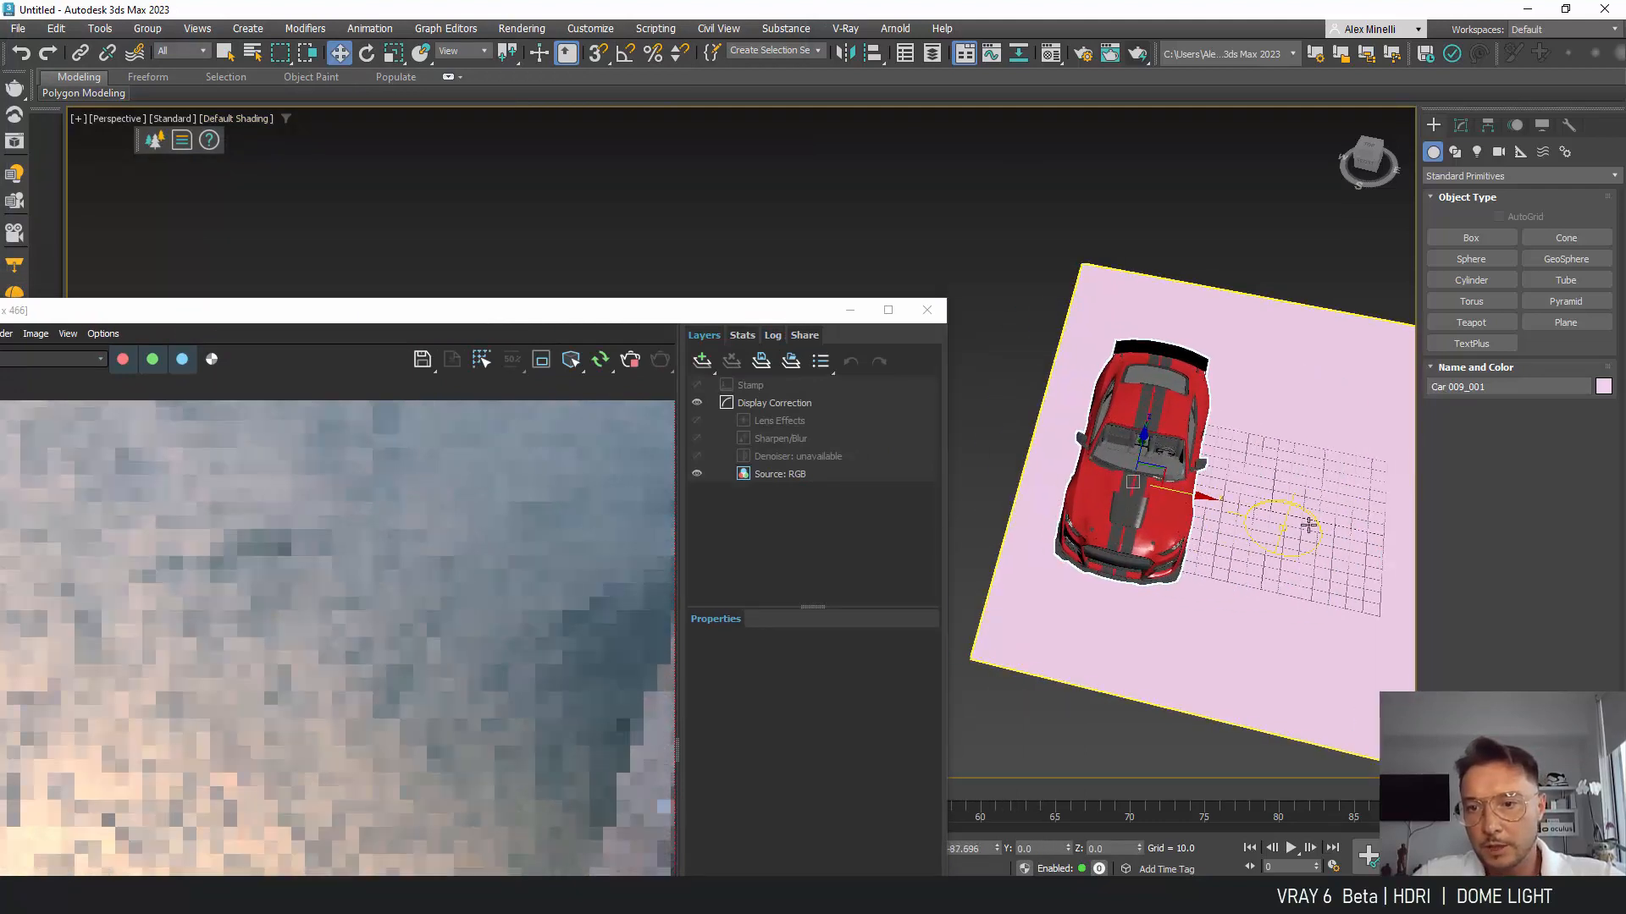
Step: Move the dome light off the ground plane to about X -220.5, Y -13, and shift the car back toward the grid
left_click(1317, 531)
left_click_drag(1316, 531, 966, 447)
left_click(1185, 410)
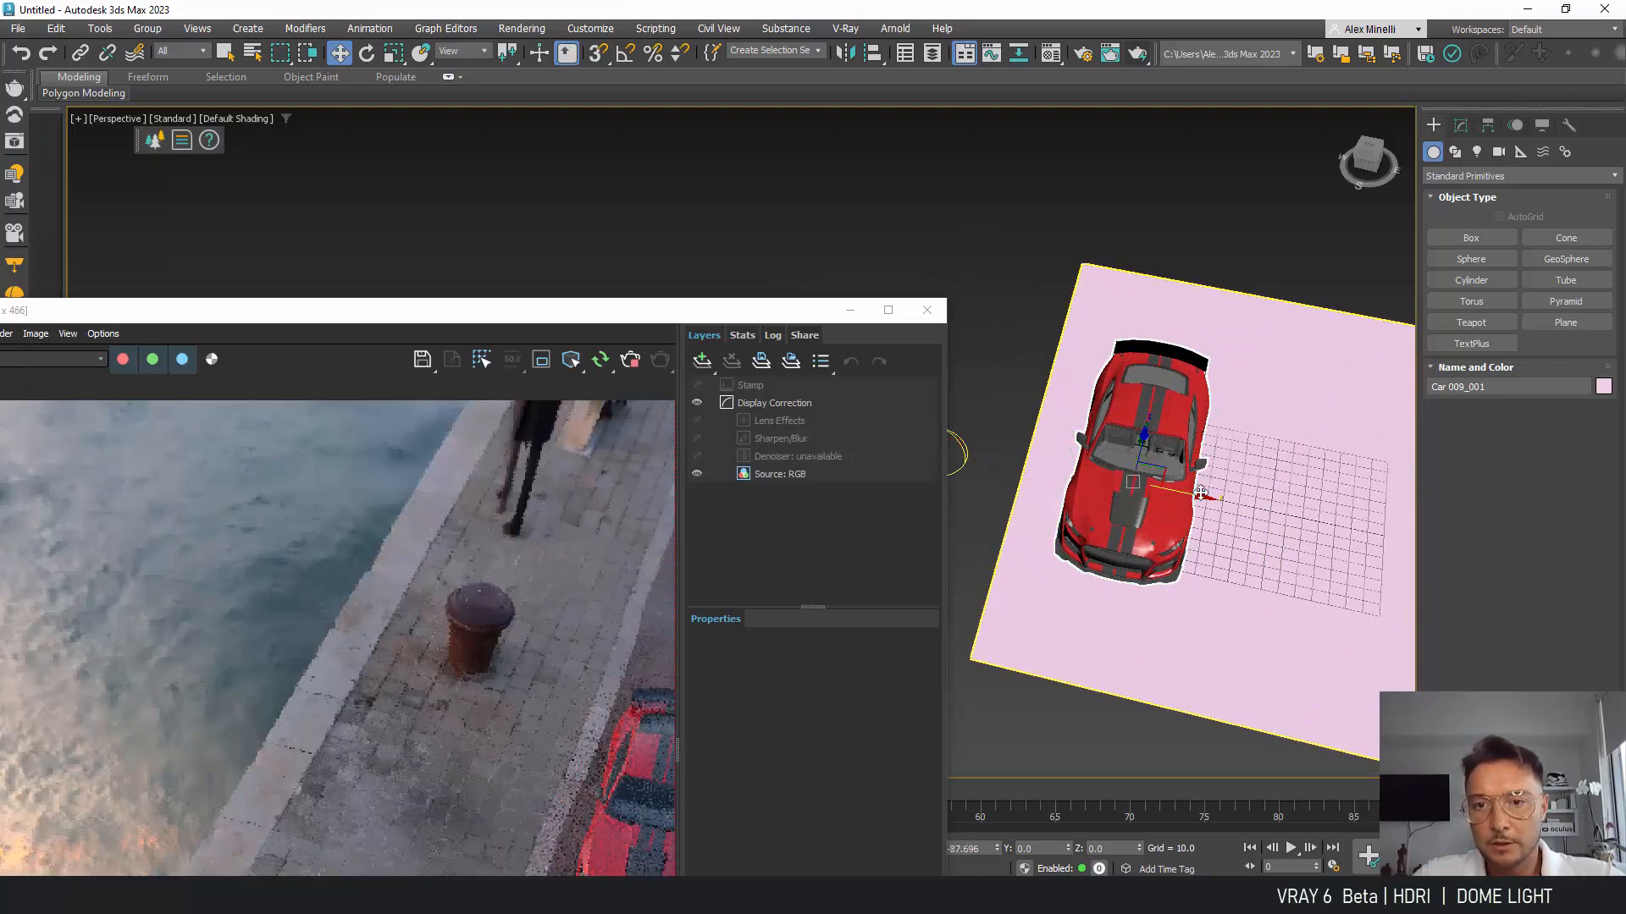
left_click_drag(1196, 491, 1321, 516)
middle_click_drag(1092, 461, 1002, 464, "alt")
left_click(1001, 465)
scroll(1358, 501, "down", 3)
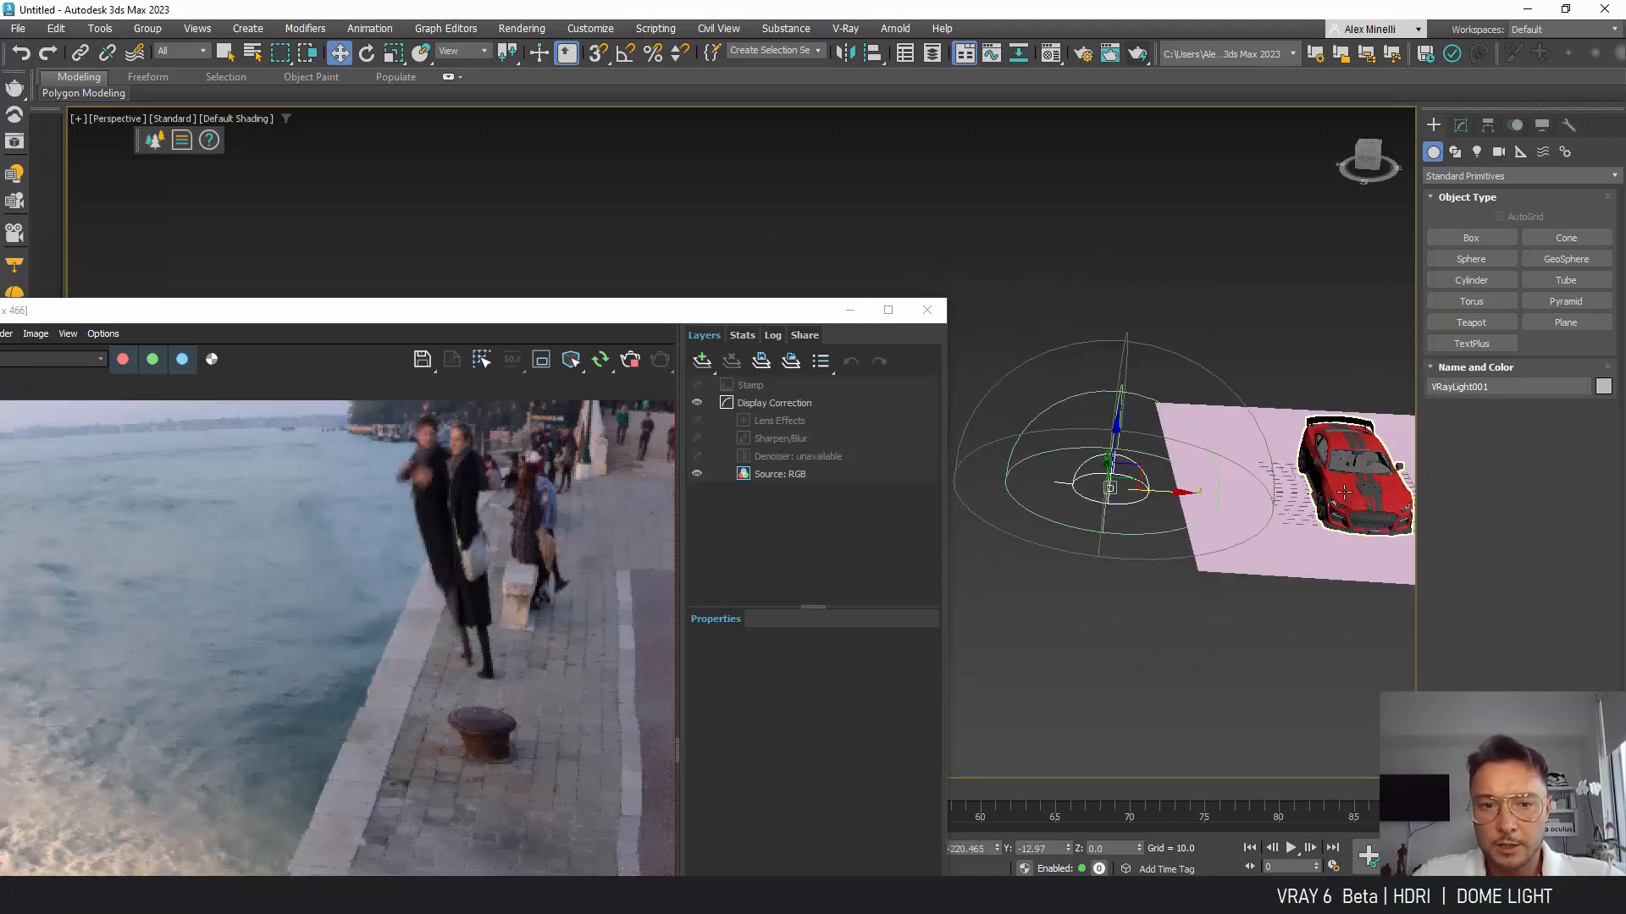
Step: Check the car's placement on the road in the interactive render from a low angle facing the buildings
left_click_drag(592, 313, 669, 150)
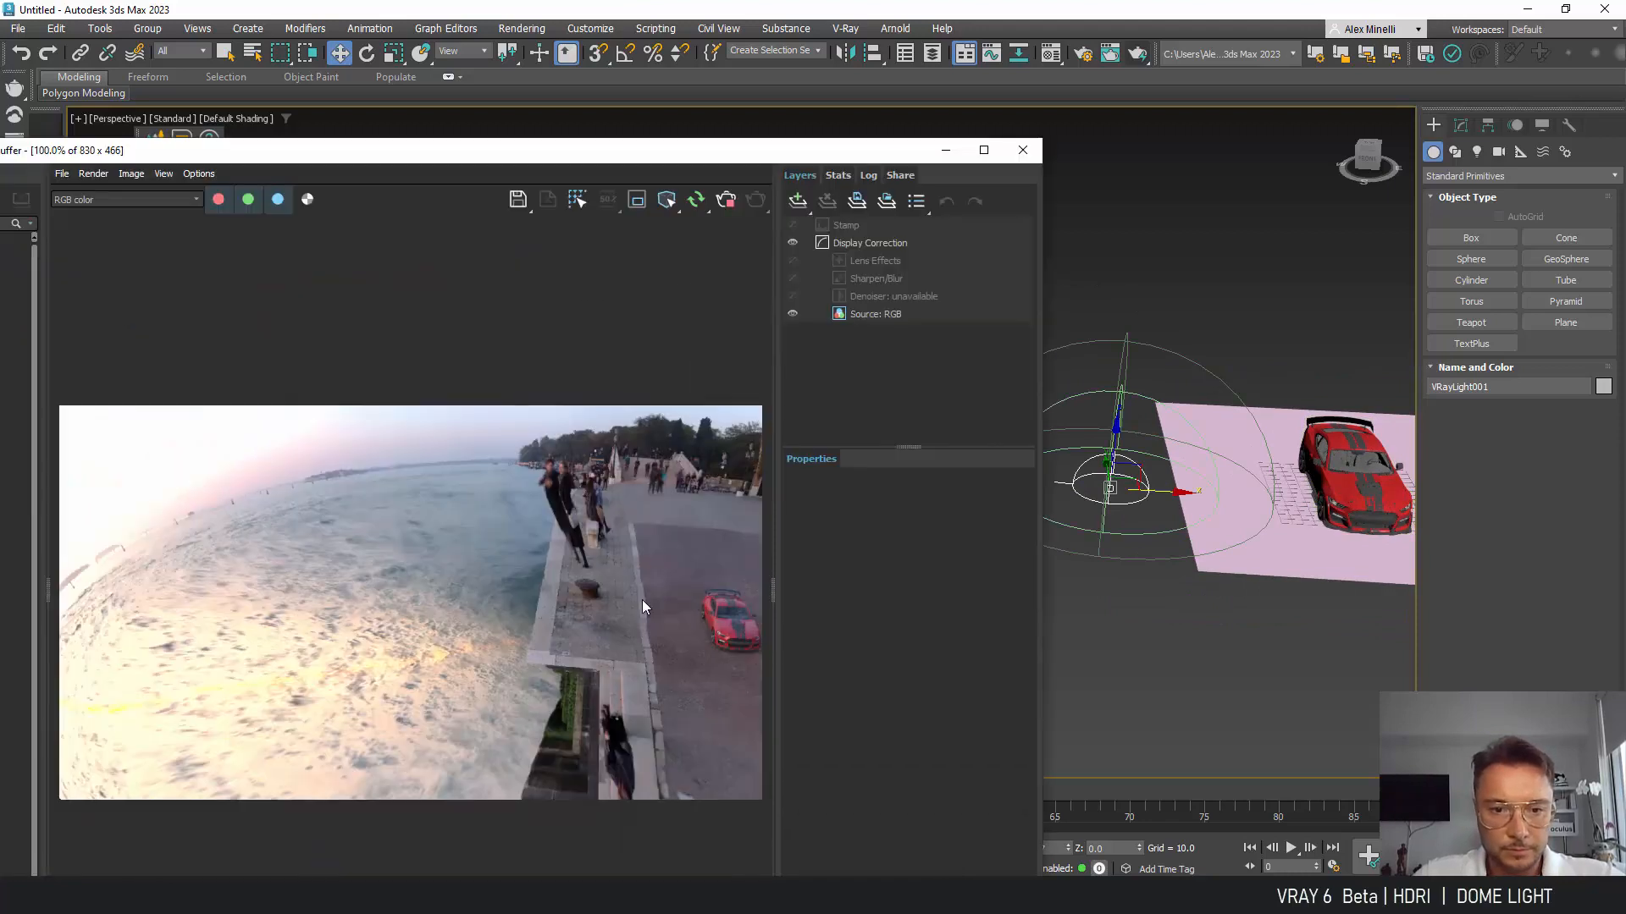
scroll(646, 606, "up", 1)
middle_click_drag(703, 596, 725, 570)
middle_click_drag(1277, 597, 1110, 555)
scroll(1166, 498, "up", 3)
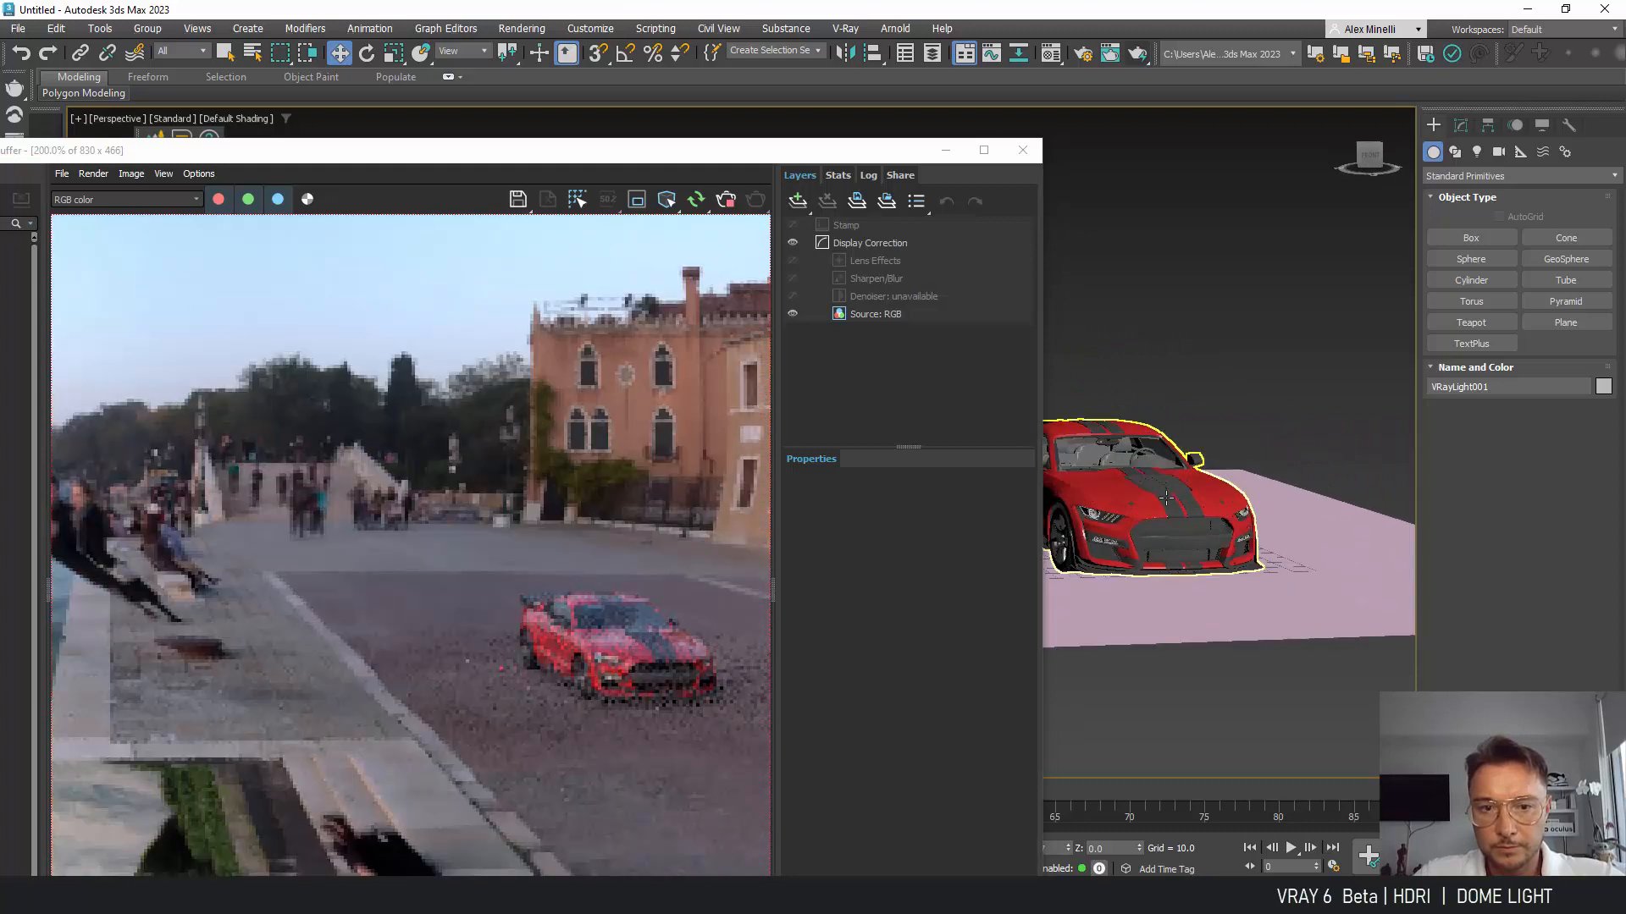
middle_click_drag(1166, 498, 1262, 605)
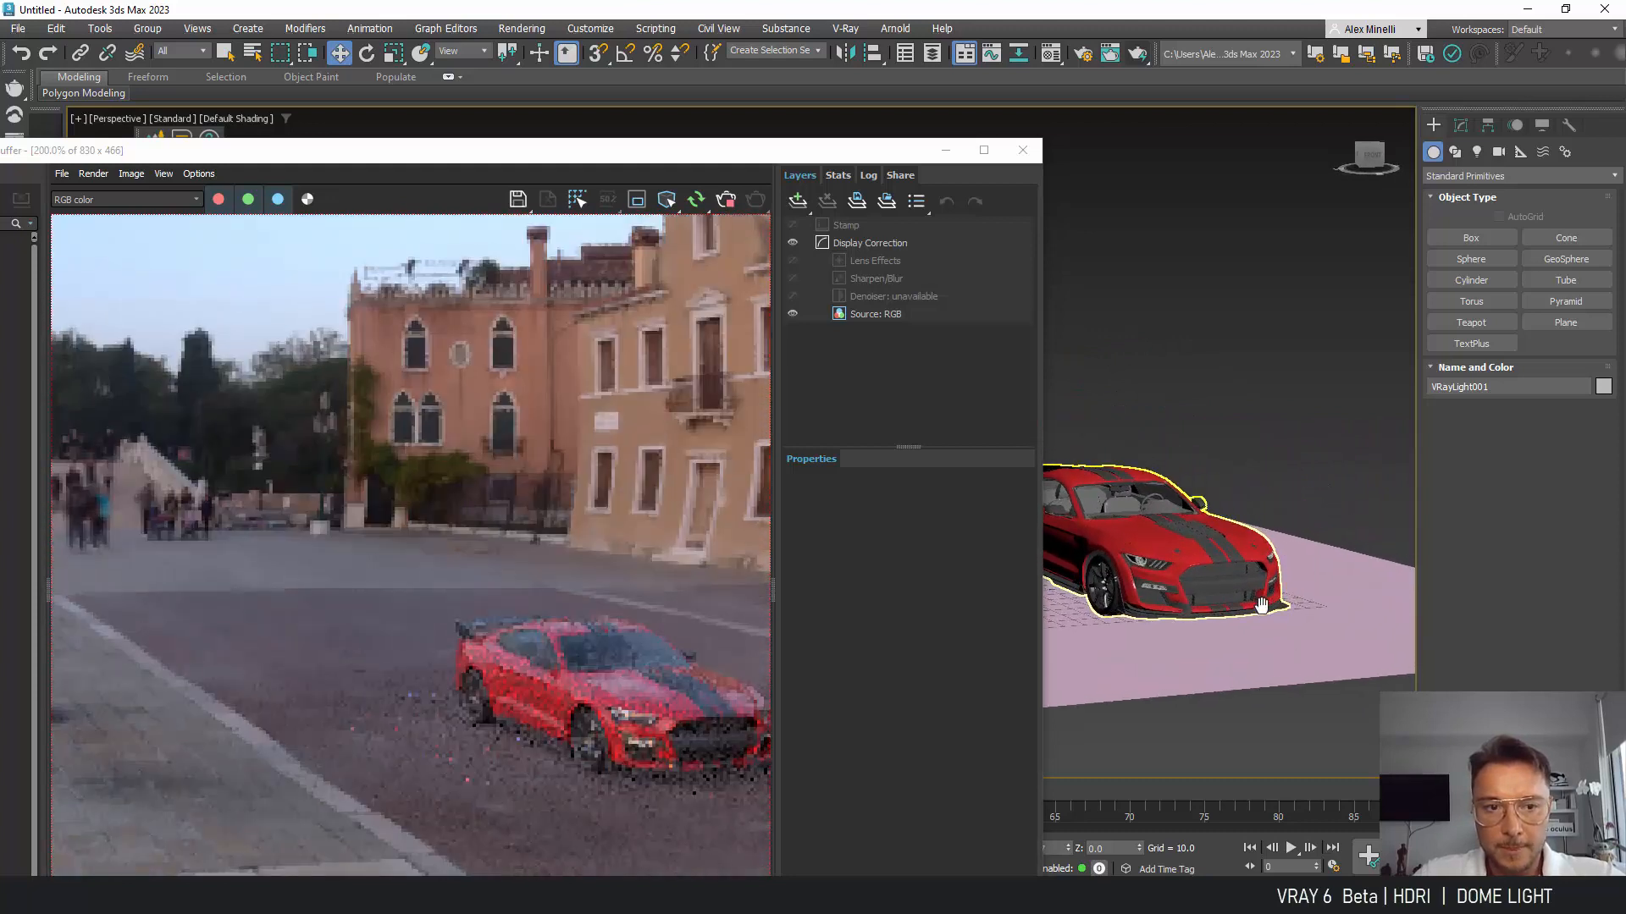
Step: Scale the dome light uniformly to about 59 percent, checking the car against the background from the front
left_click_drag(828, 158, 516, 117)
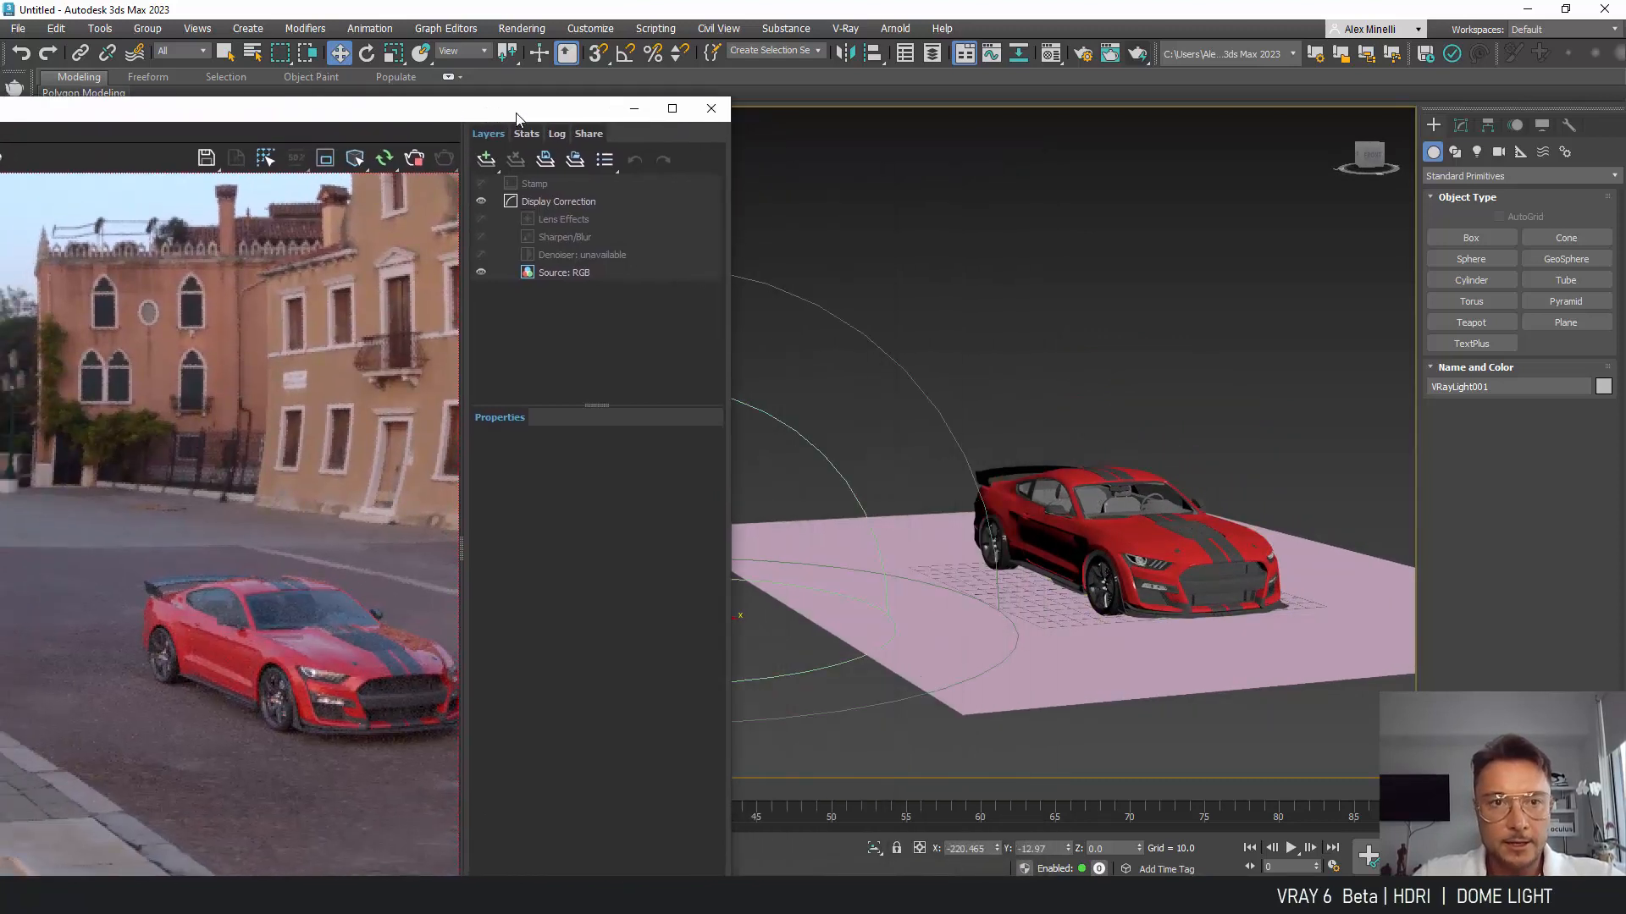
left_click_drag(739, 618, 802, 671)
scroll(1016, 542, "up", 10)
middle_click_drag(1054, 563, 1089, 555, "alt")
scroll(1009, 558, "down", 8)
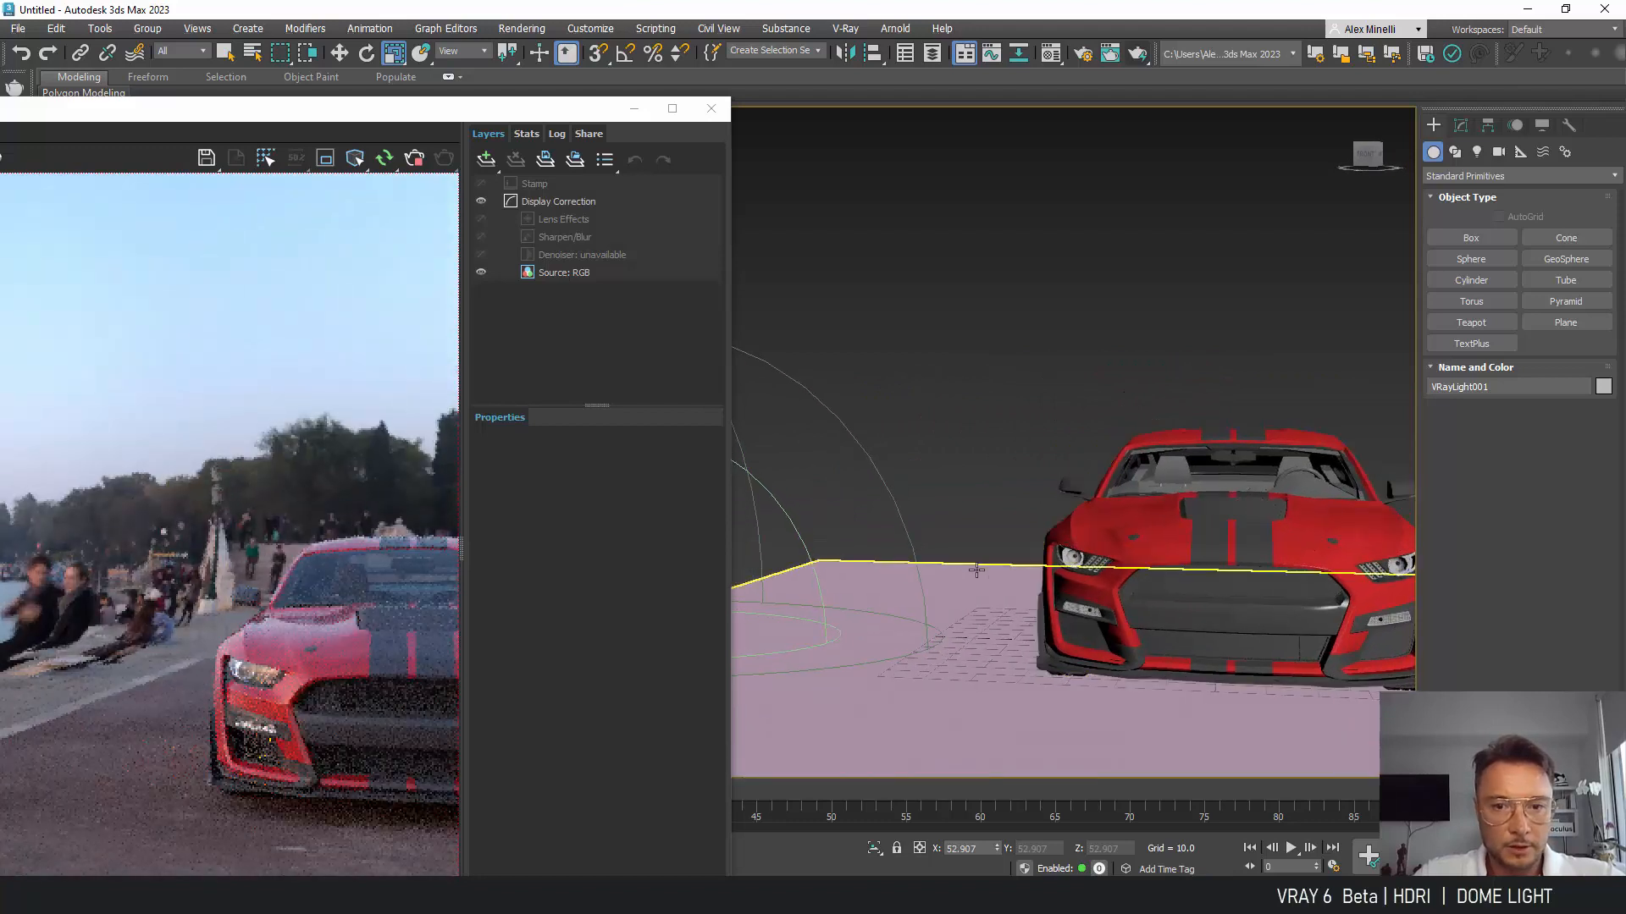
left_click_drag(815, 598, 812, 589)
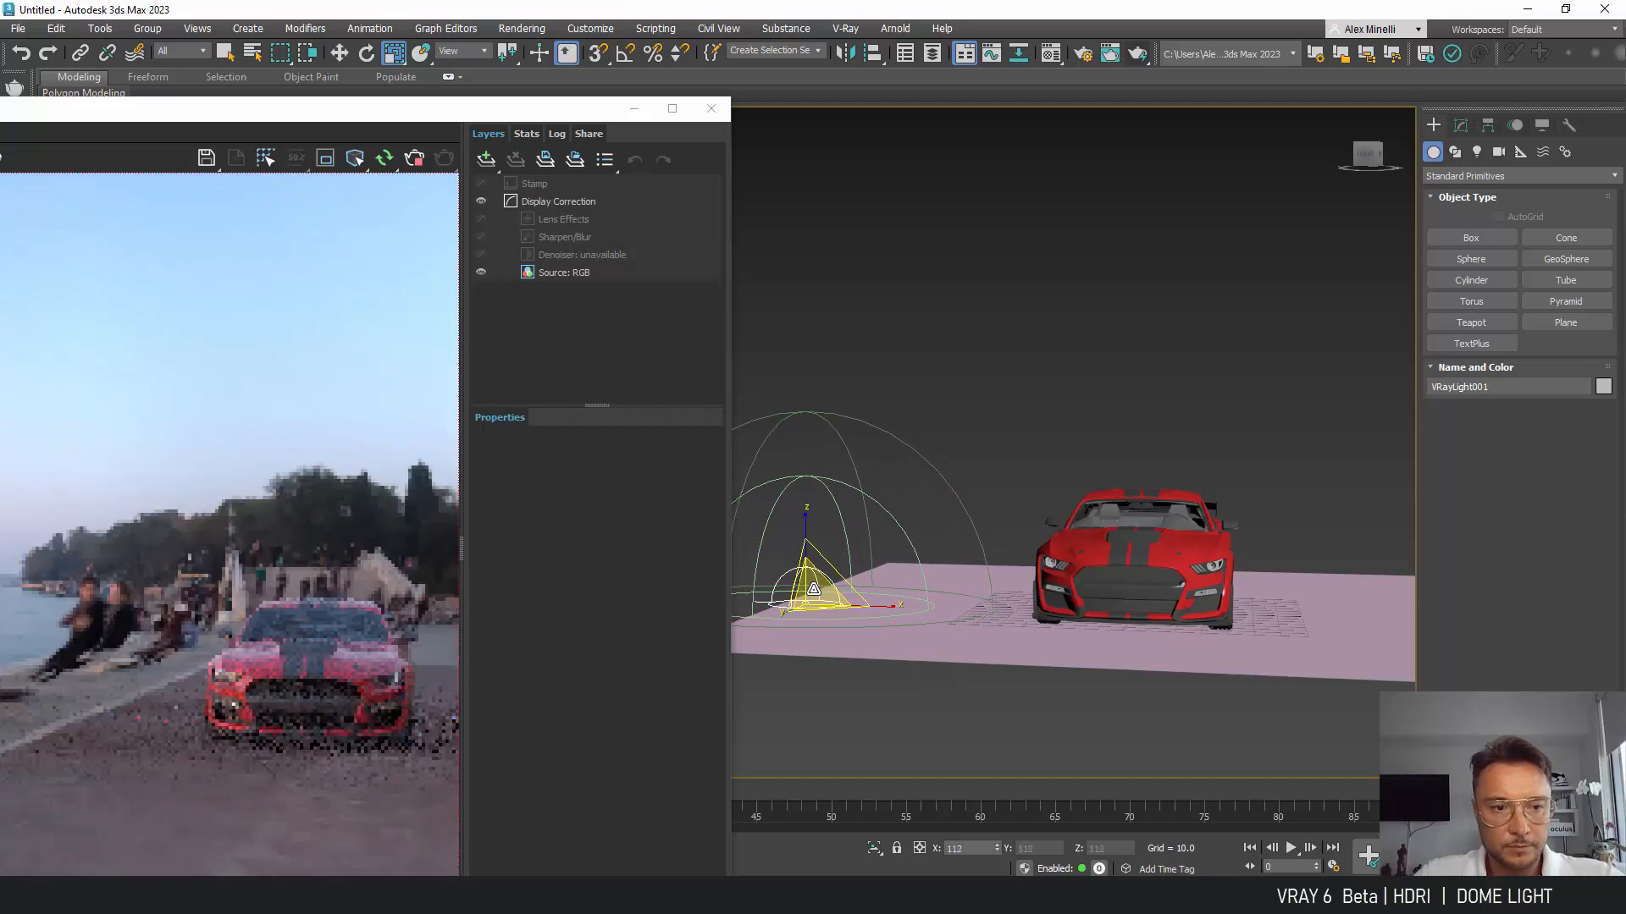
Step: Set the dome light's projection height to 141.36 and frame the car from its other front corner
left_click(1460, 125)
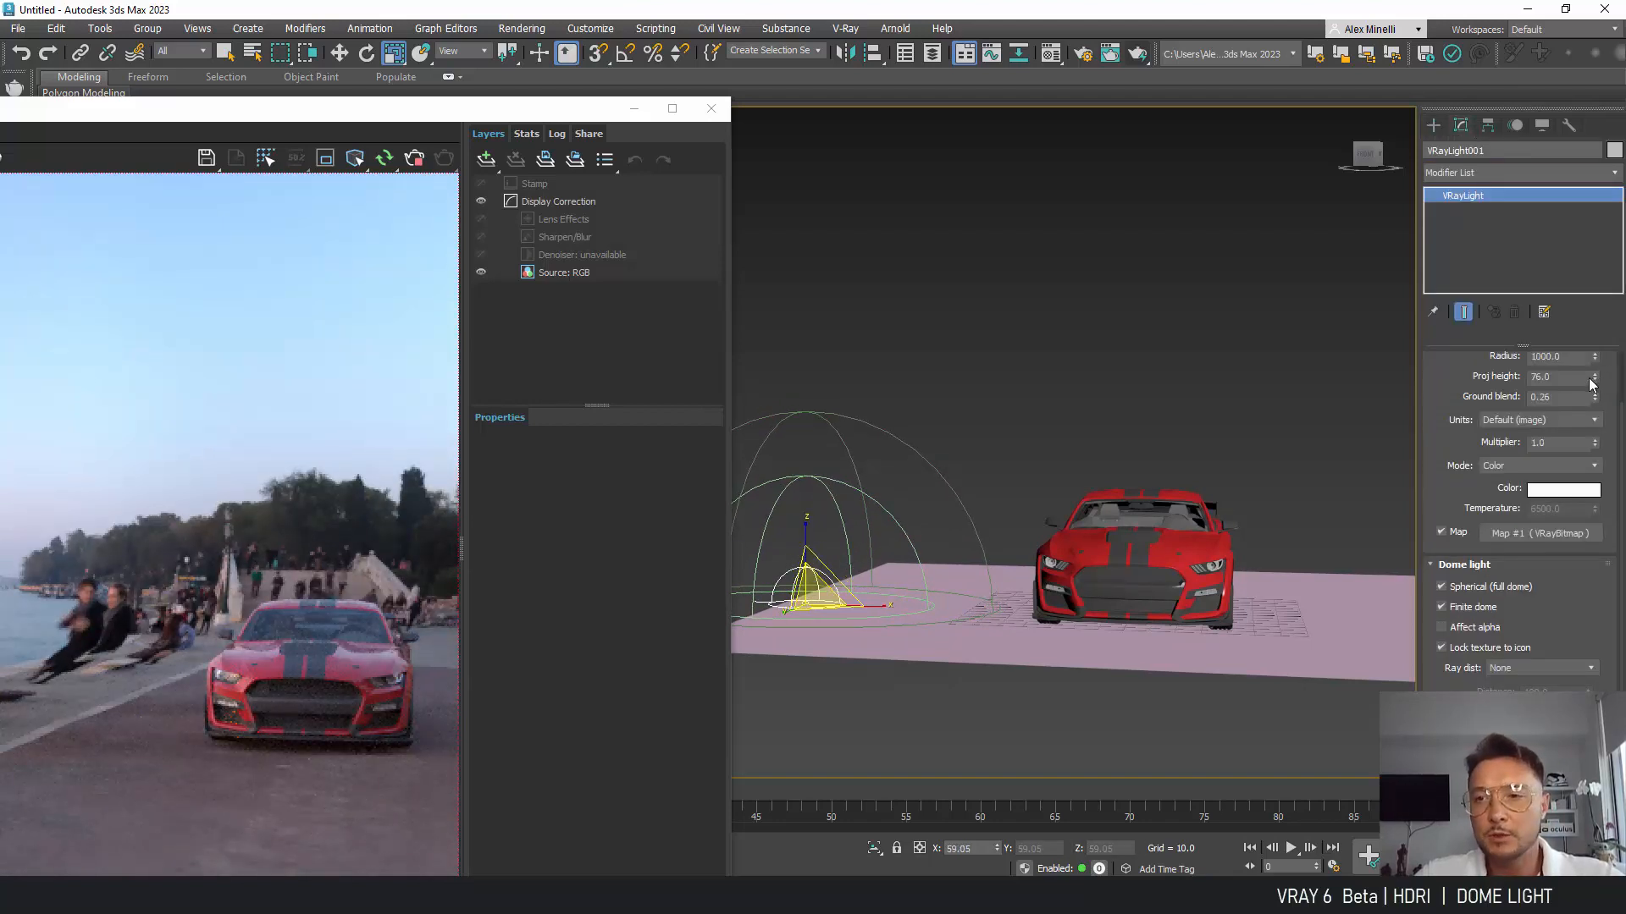
left_click_drag(1596, 385, 1610, 307)
mouse_move(1116, 476)
middle_mouse_down("alt")
mouse_move(1066, 479)
mouse_move(1115, 479)
middle_mouse_up("alt")
scroll(1138, 484, "up", 3)
scroll(1140, 488, "down", 1)
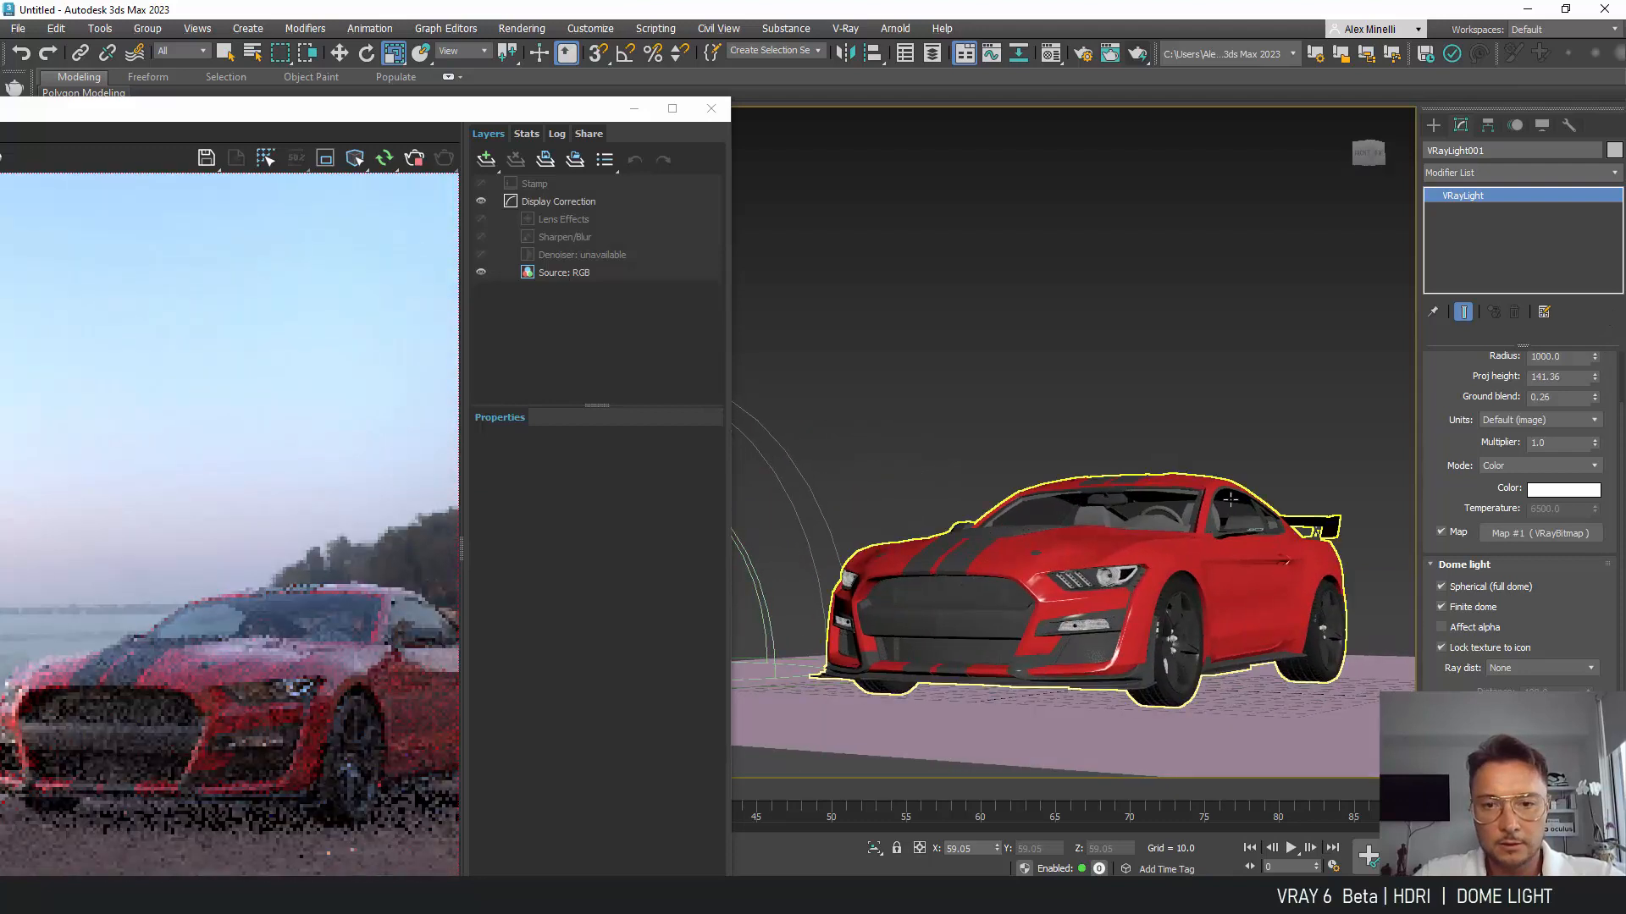
middle_click_drag(1206, 508, 1133, 483)
Step: Inspect the whole render at 100% zoom in the frame buffer and frame the car closer
left_click_drag(446, 113, 898, 41)
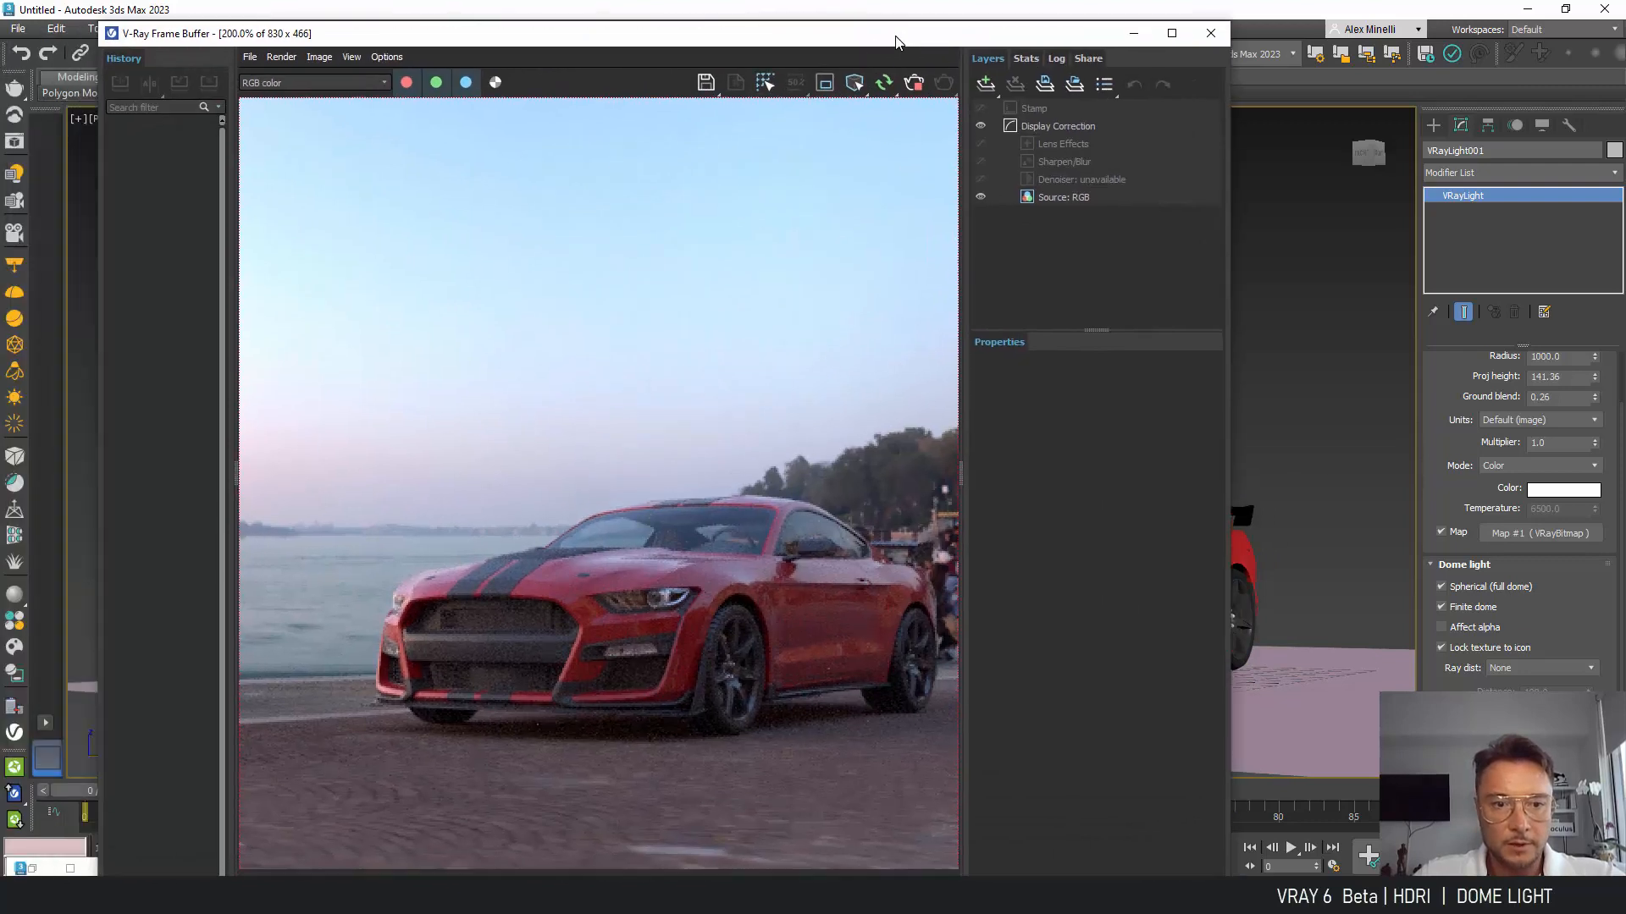
double_click(628, 569)
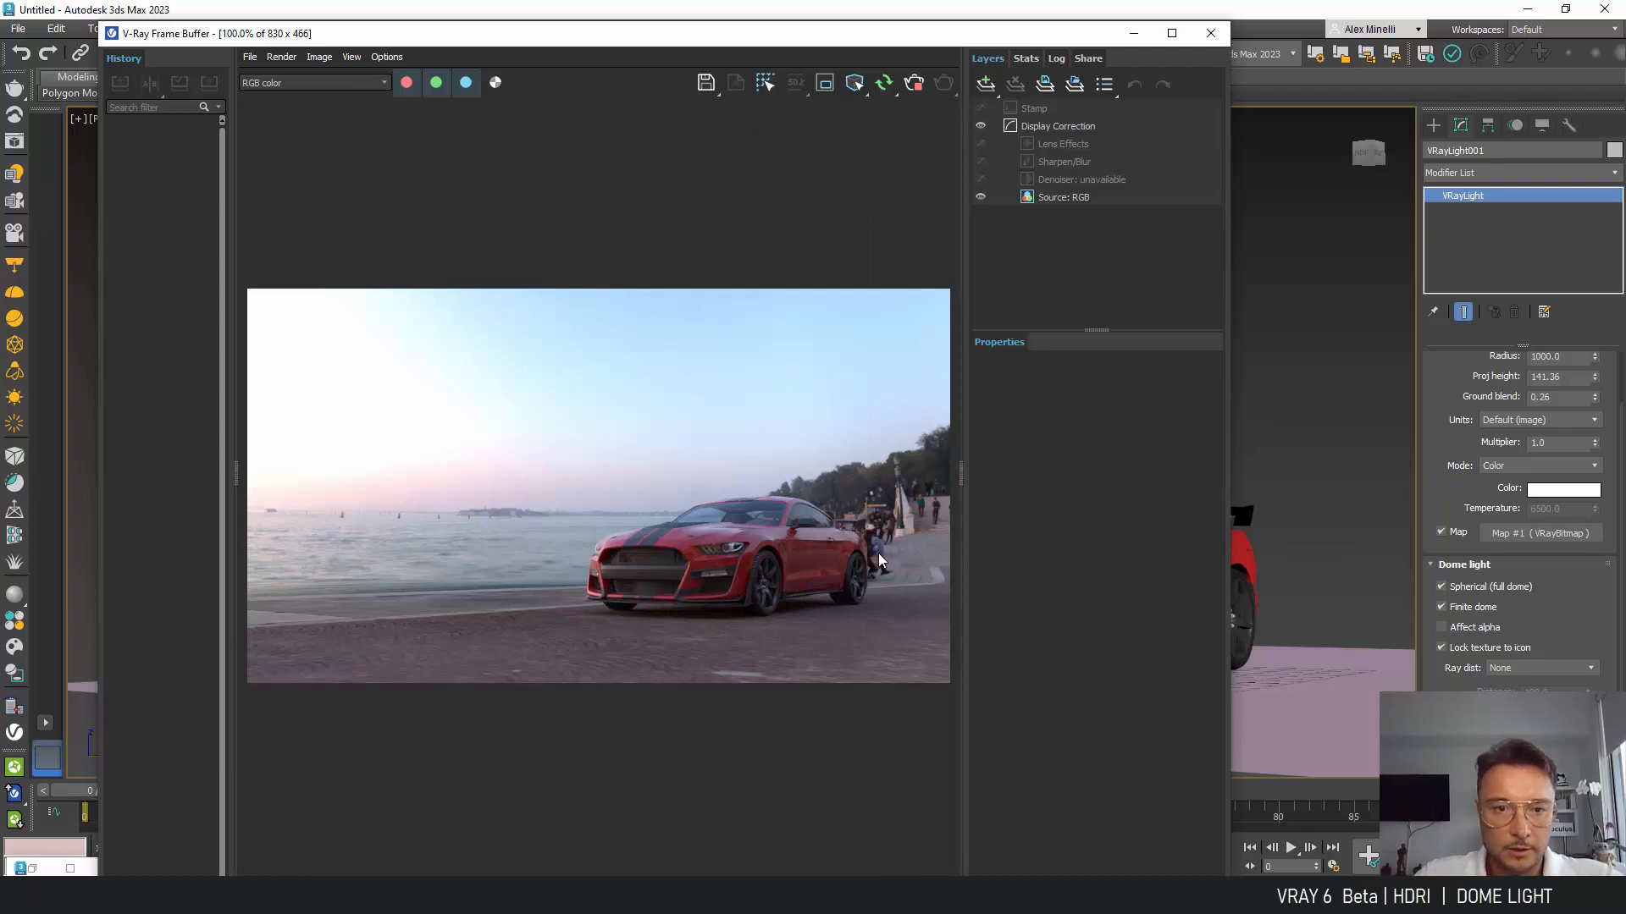
scroll(1321, 569, "up", 3)
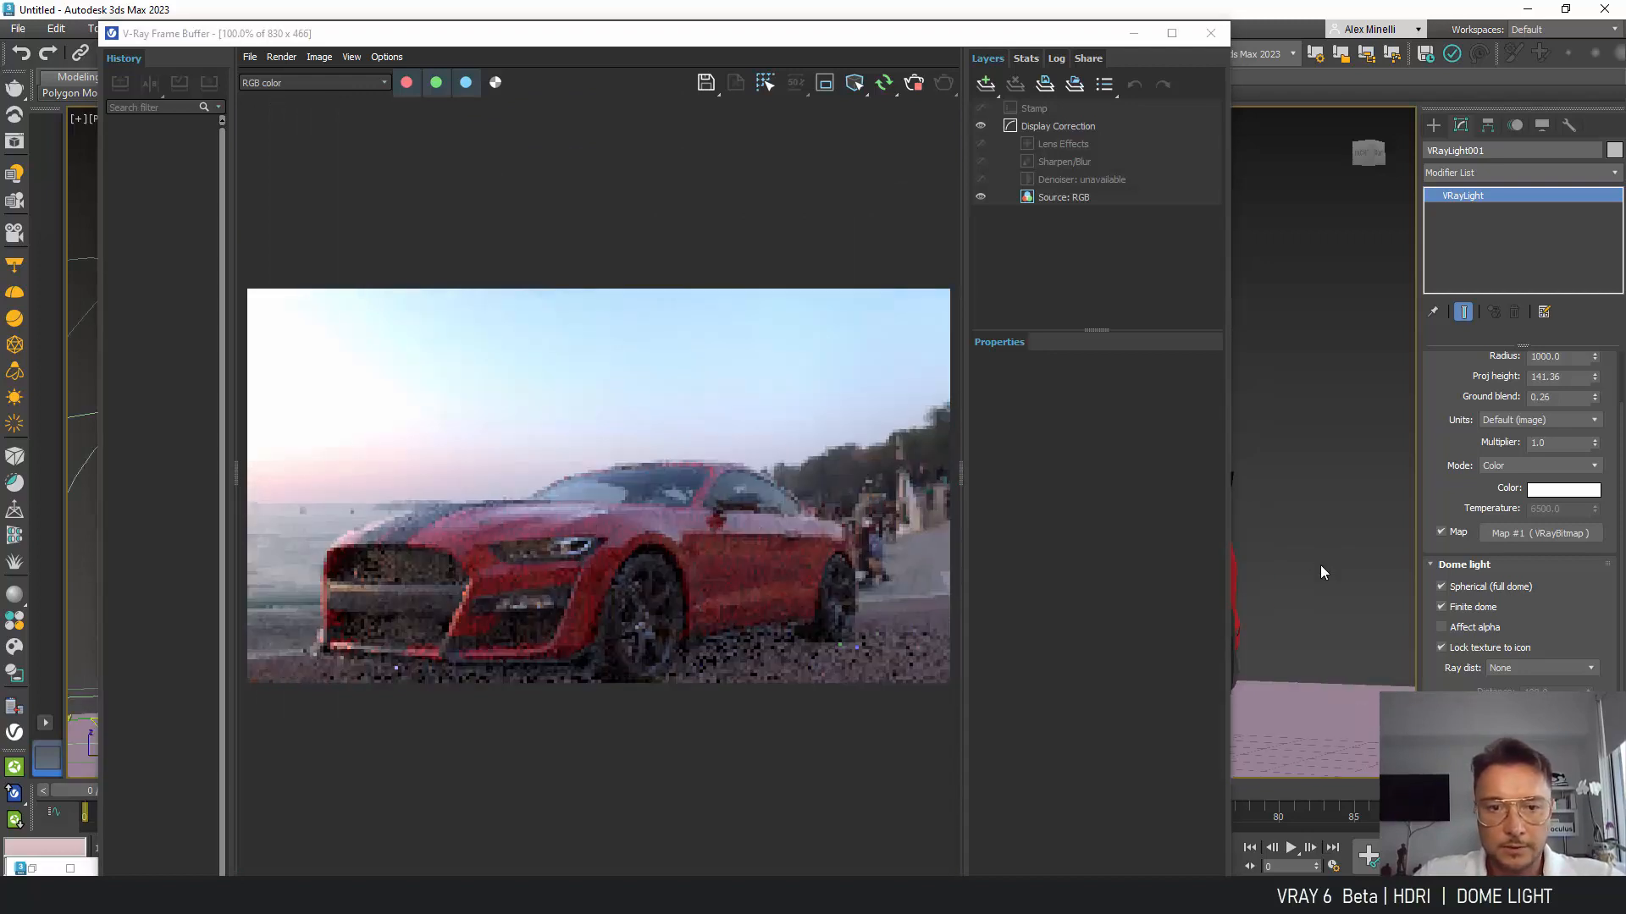
middle_click_drag(1321, 565, 1356, 540)
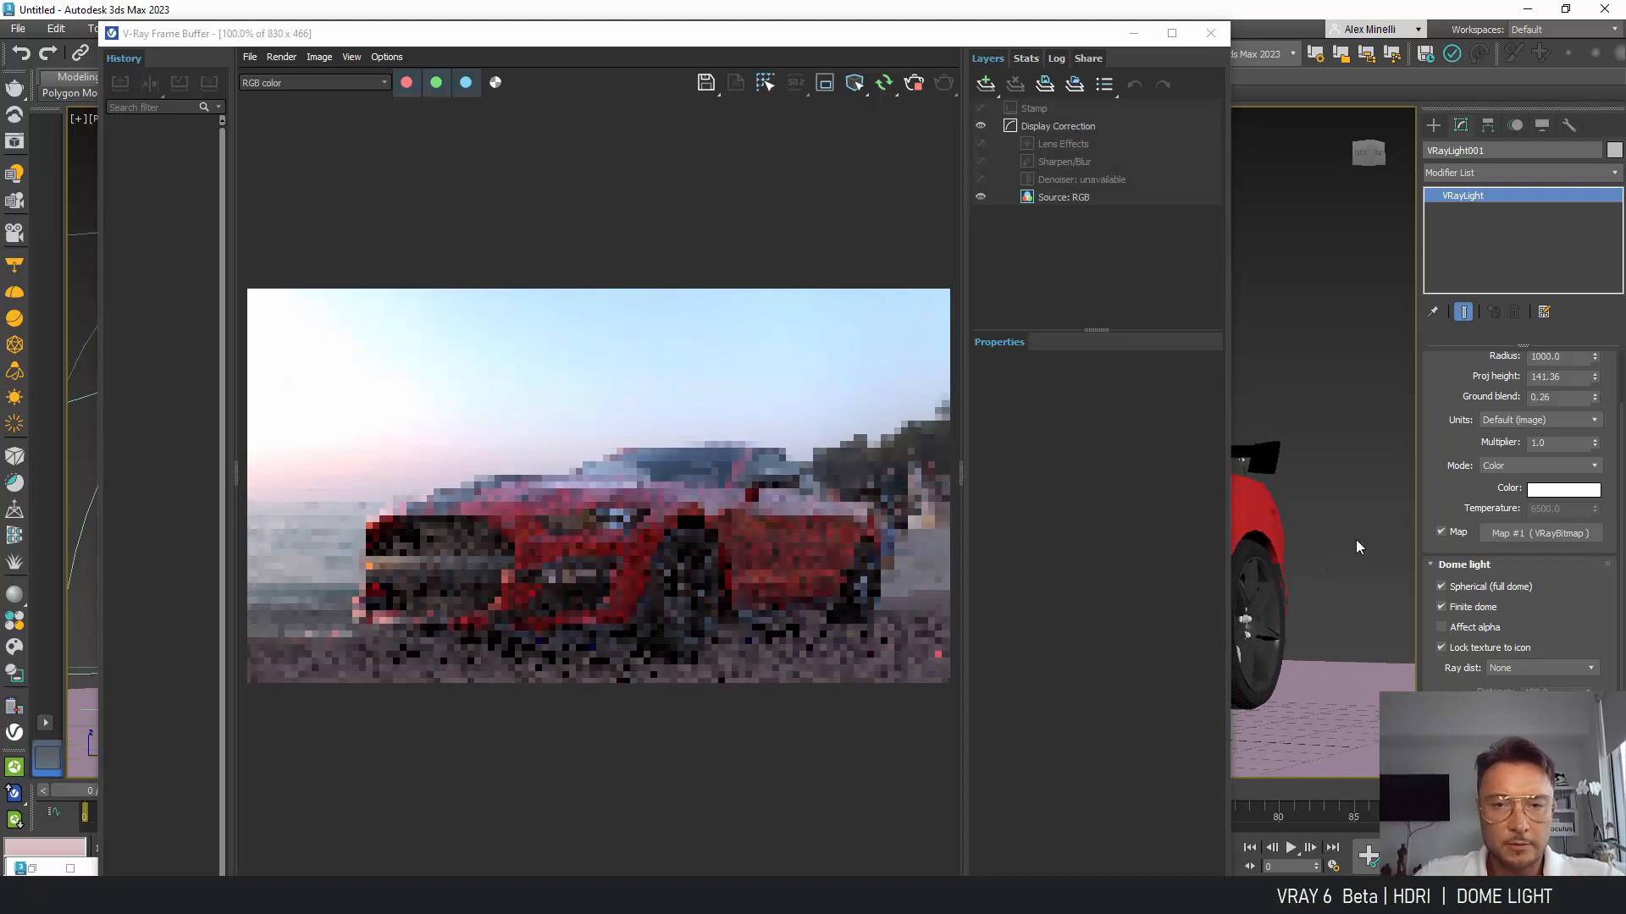
Step: Swap the dome light's HDR image to the_sky_is_on_fire_8k.exr and keep the interactive render beside the viewport
left_click(1133, 33)
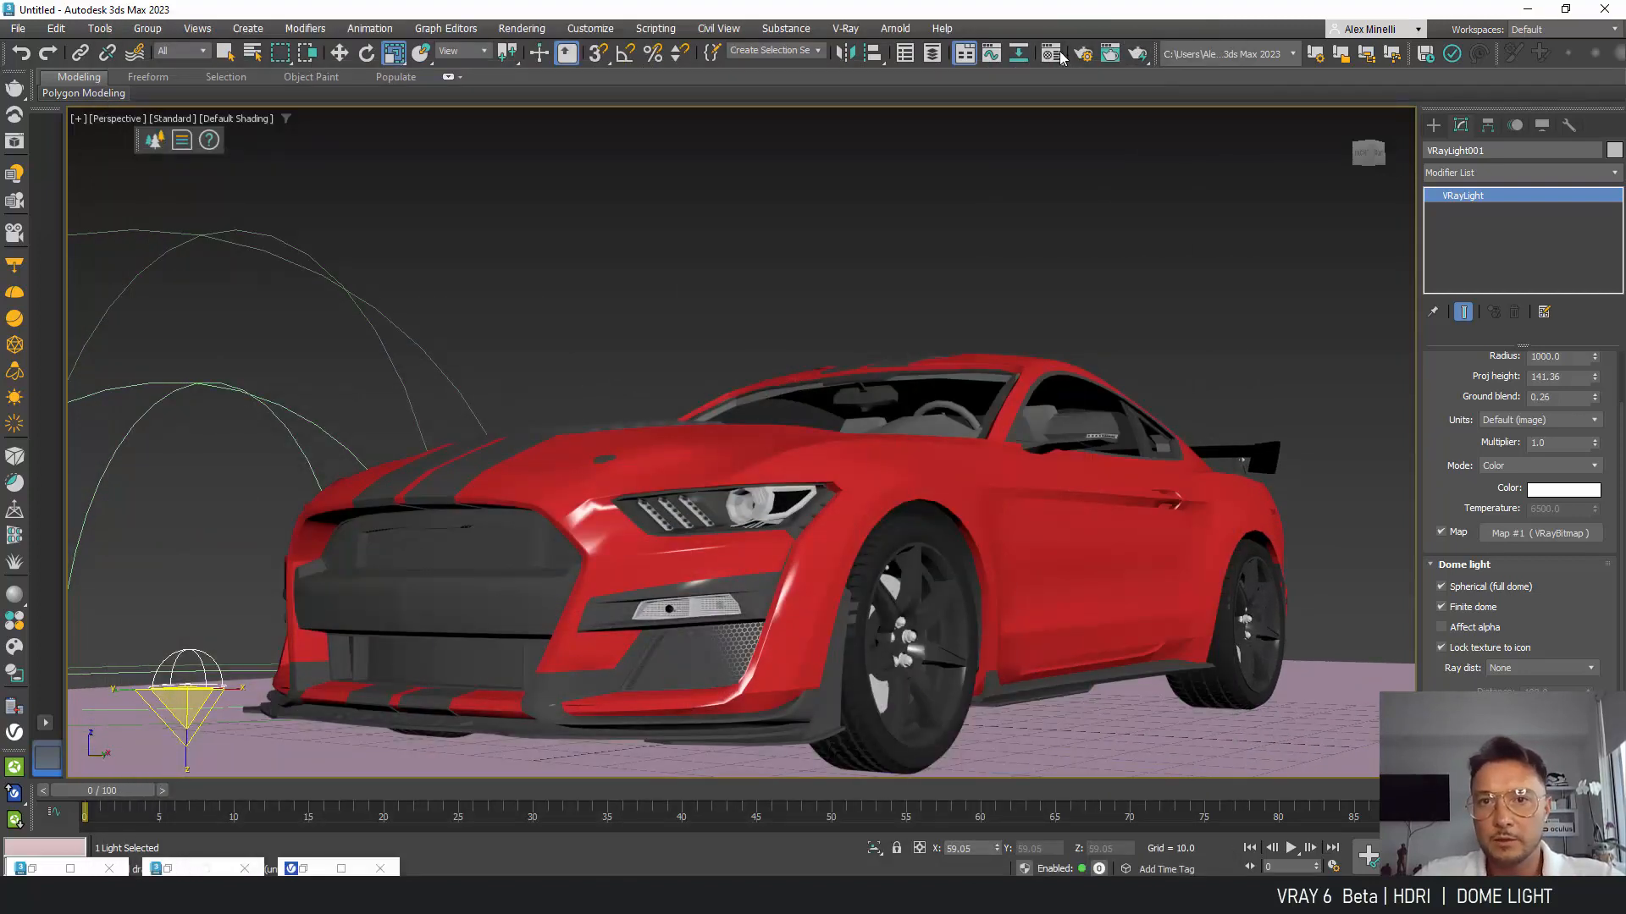
left_click(1051, 53)
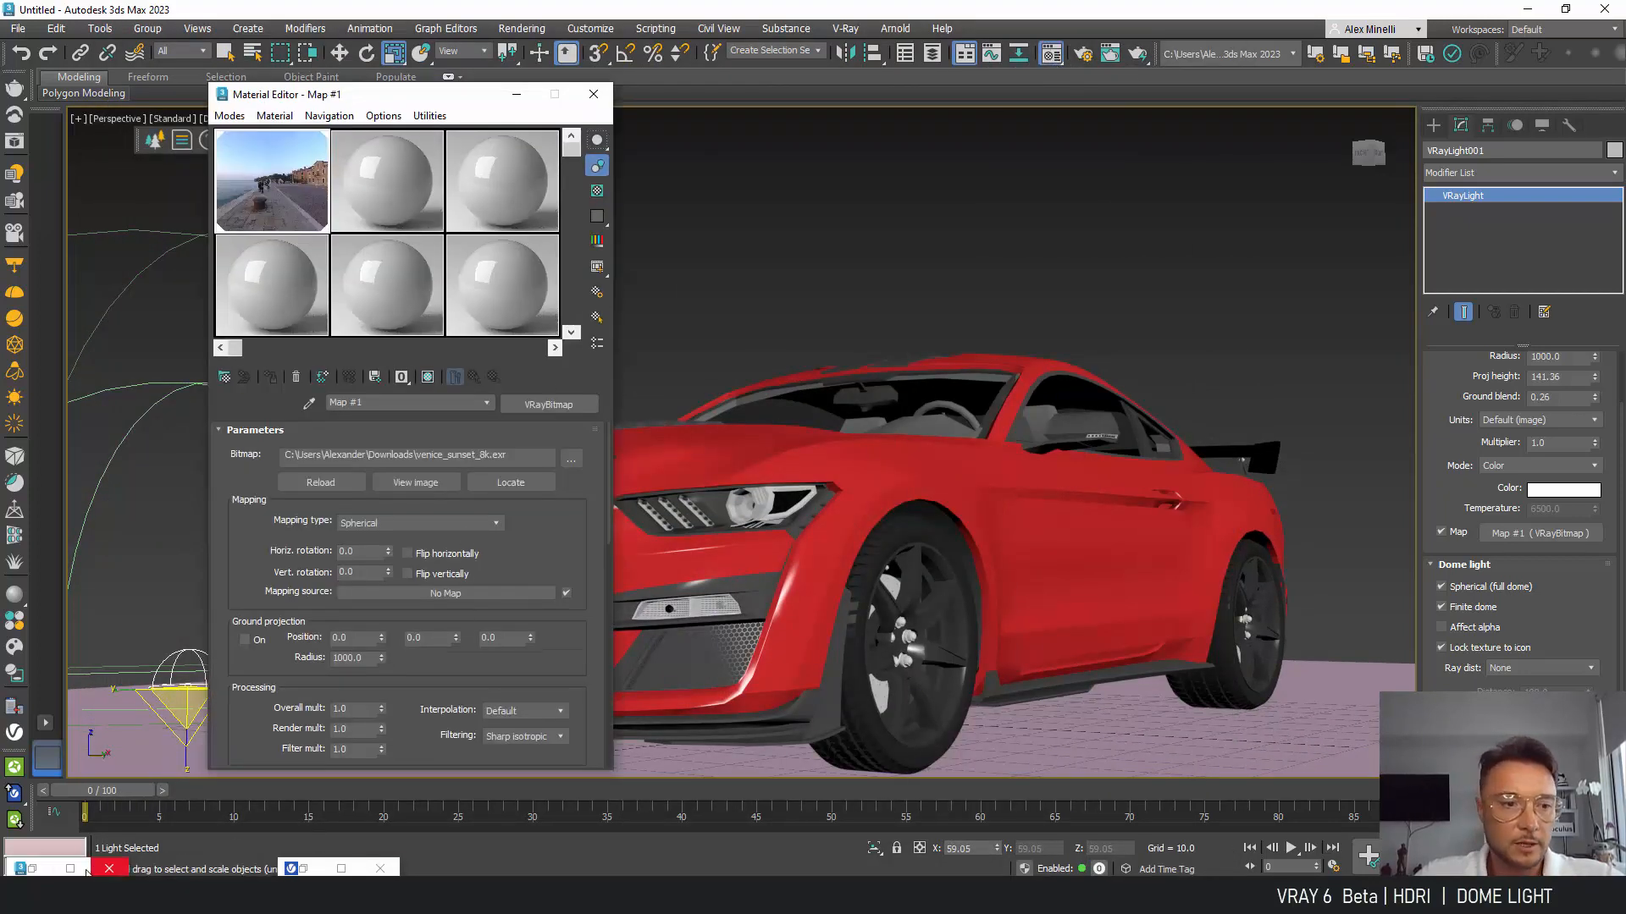
left_click(71, 869)
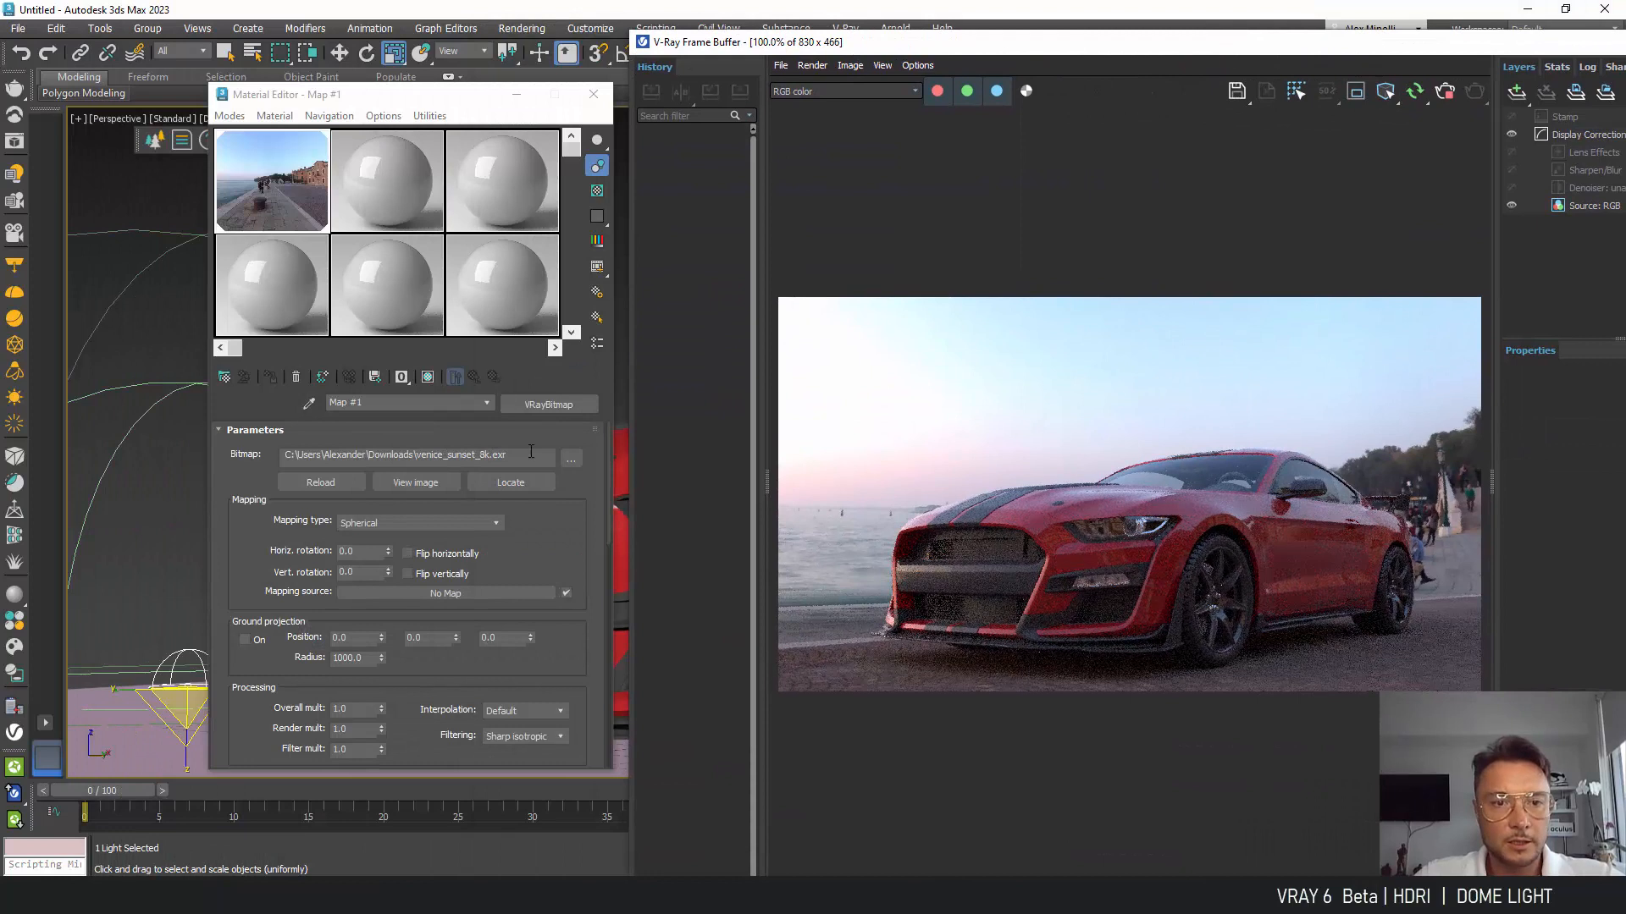
left_click(576, 458)
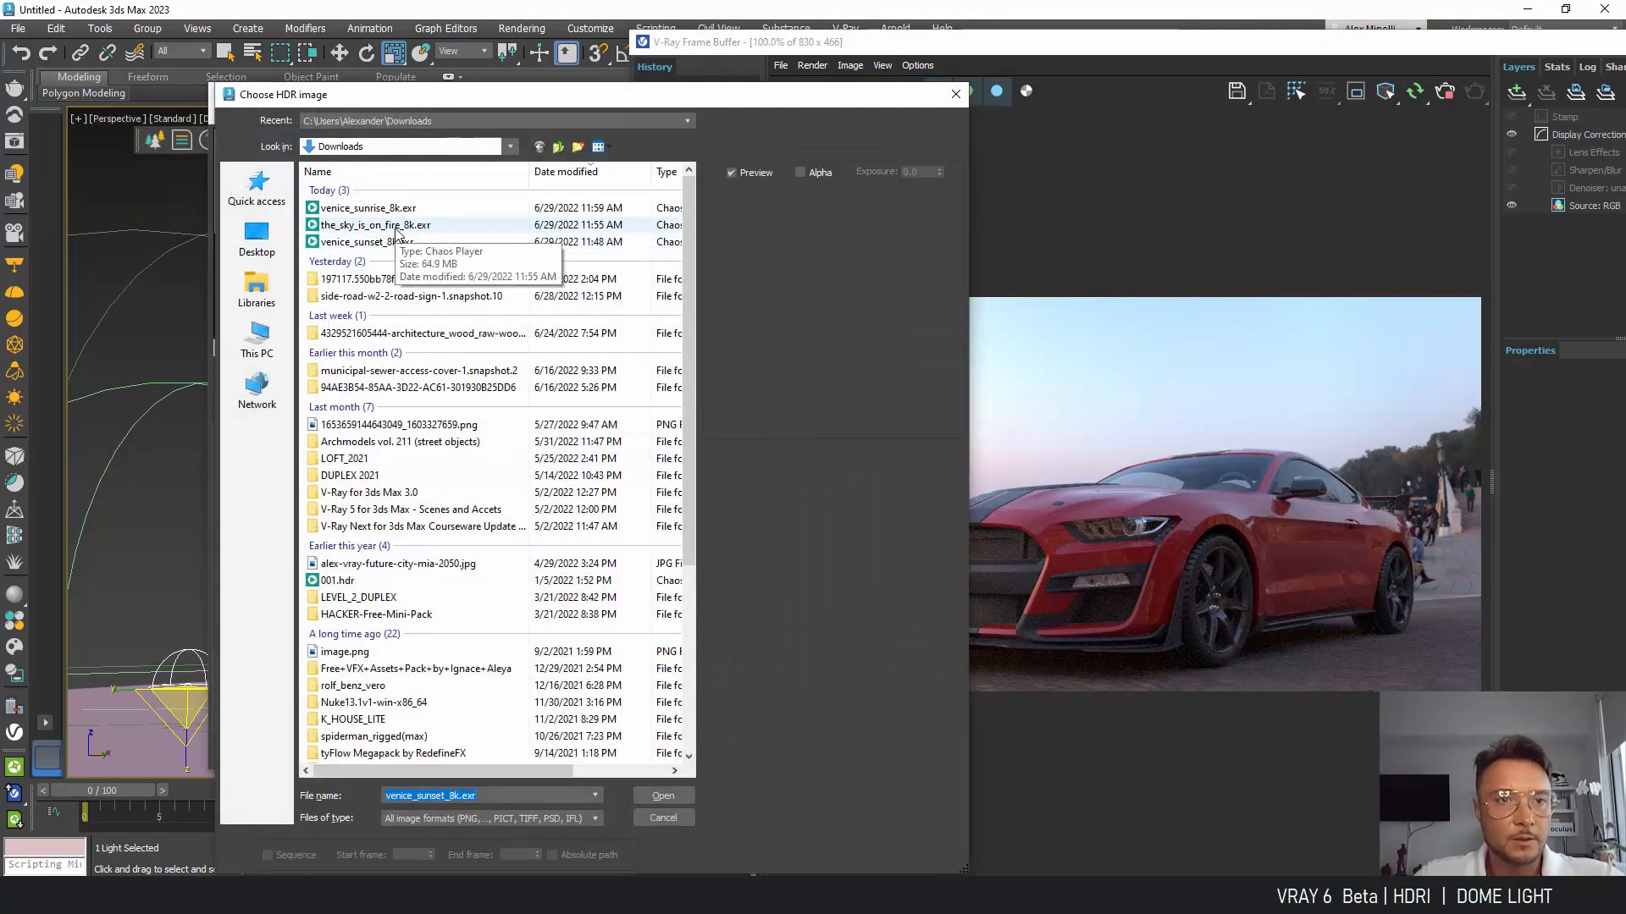
left_click(660, 797)
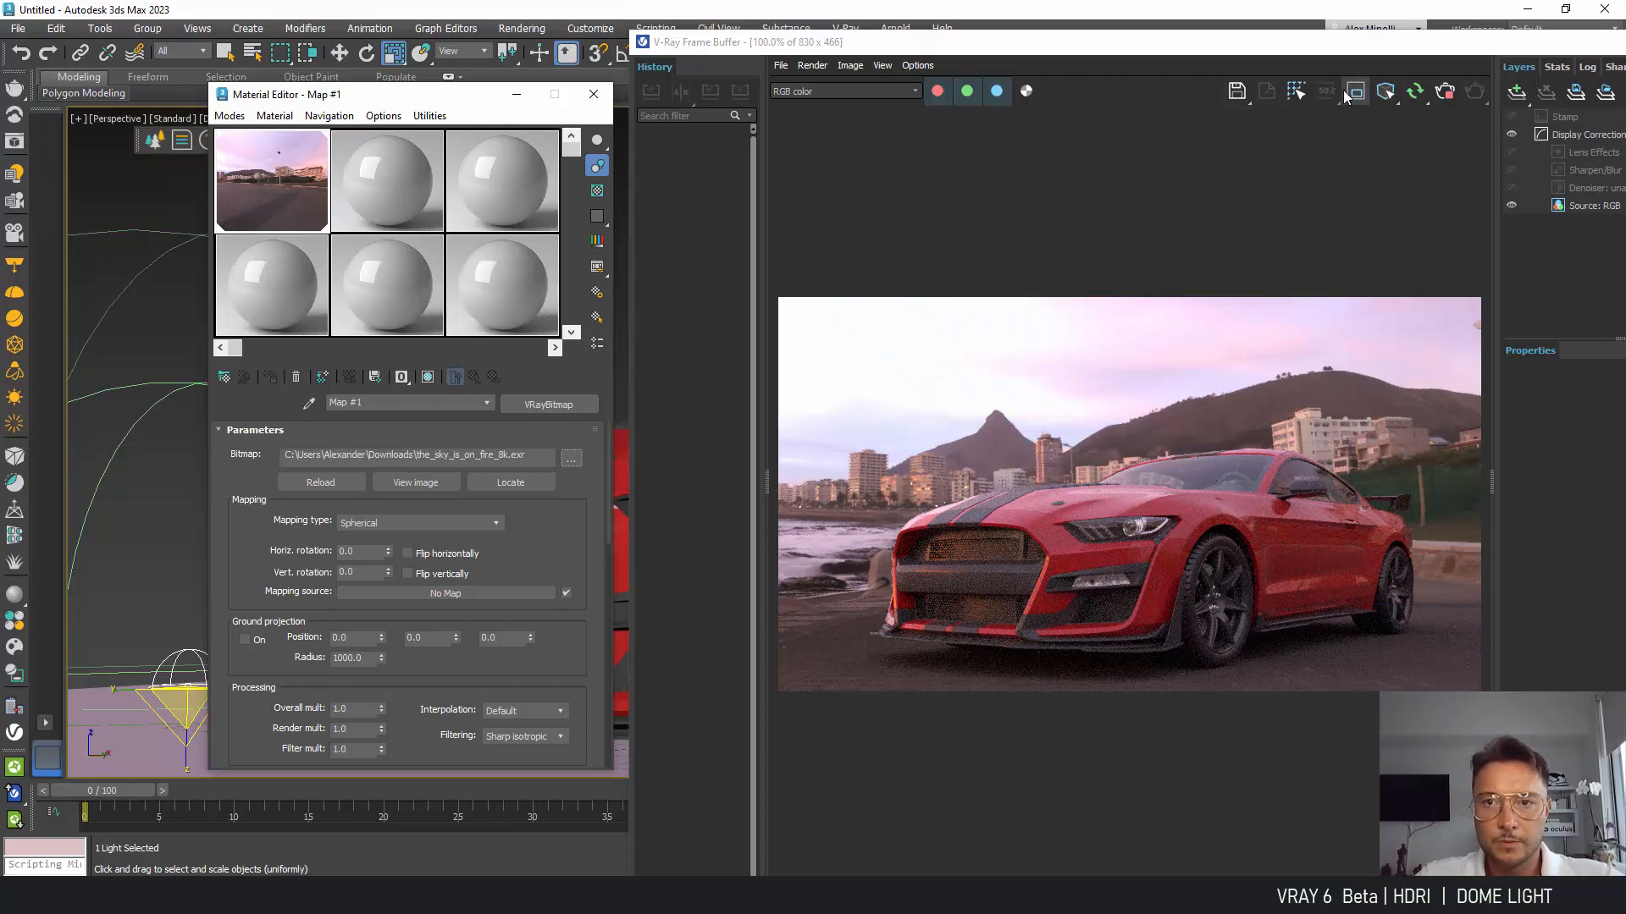
left_click_drag(1271, 47, 1255, 38)
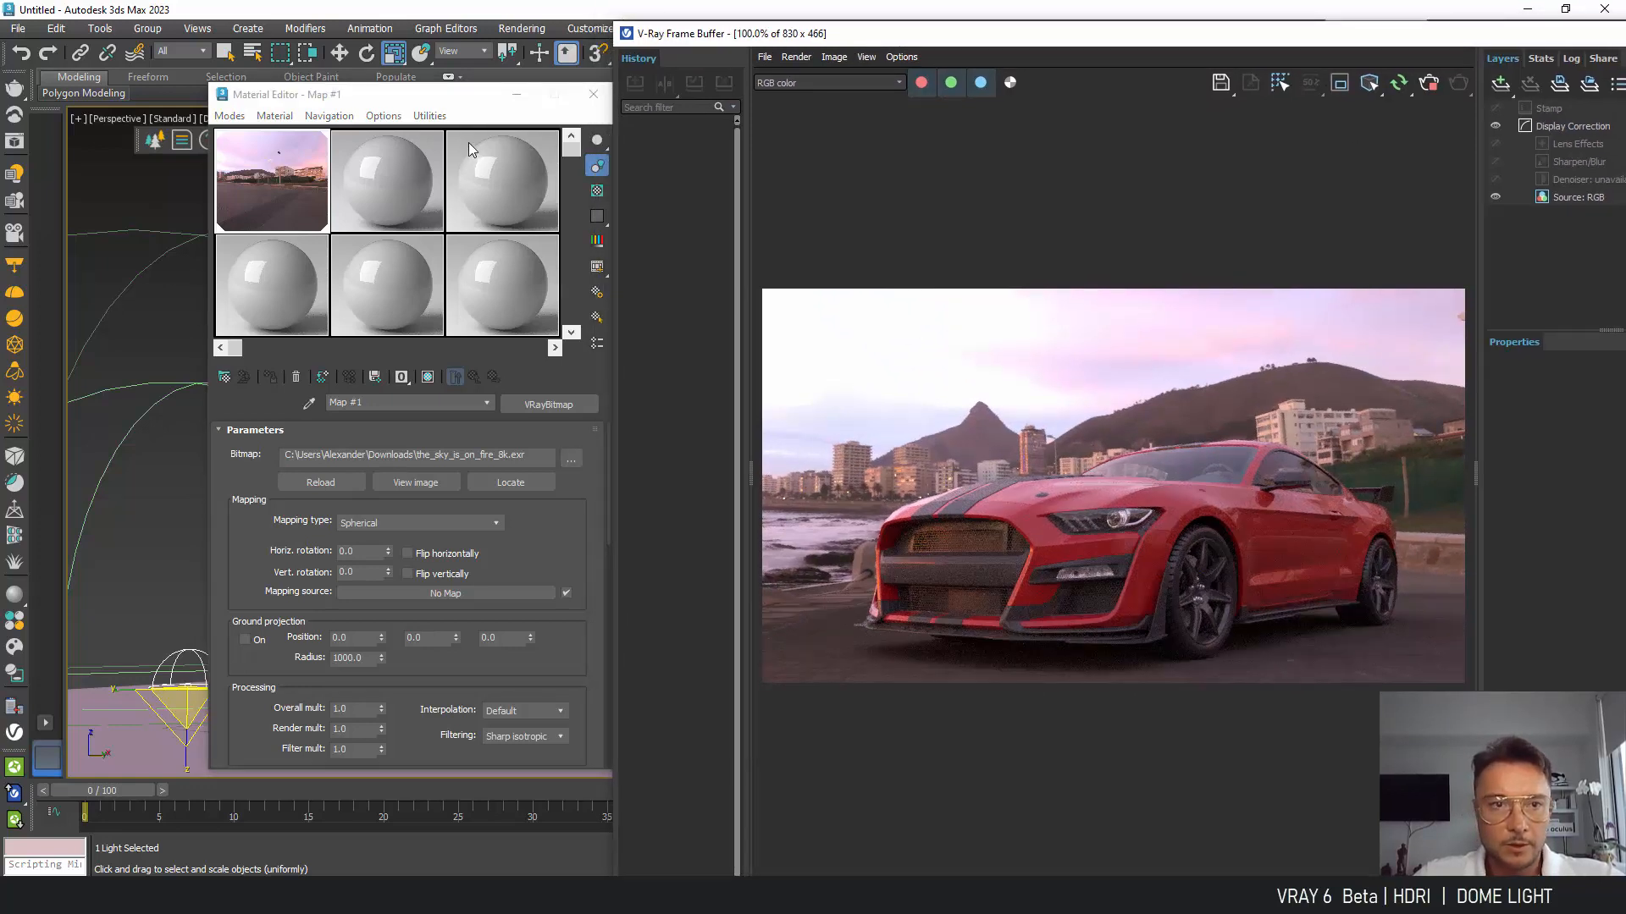
left_click(592, 94)
Step: Examine how the car sits on the road against the new background from several sides in the interactive render
middle_click_drag(525, 415, 486, 406)
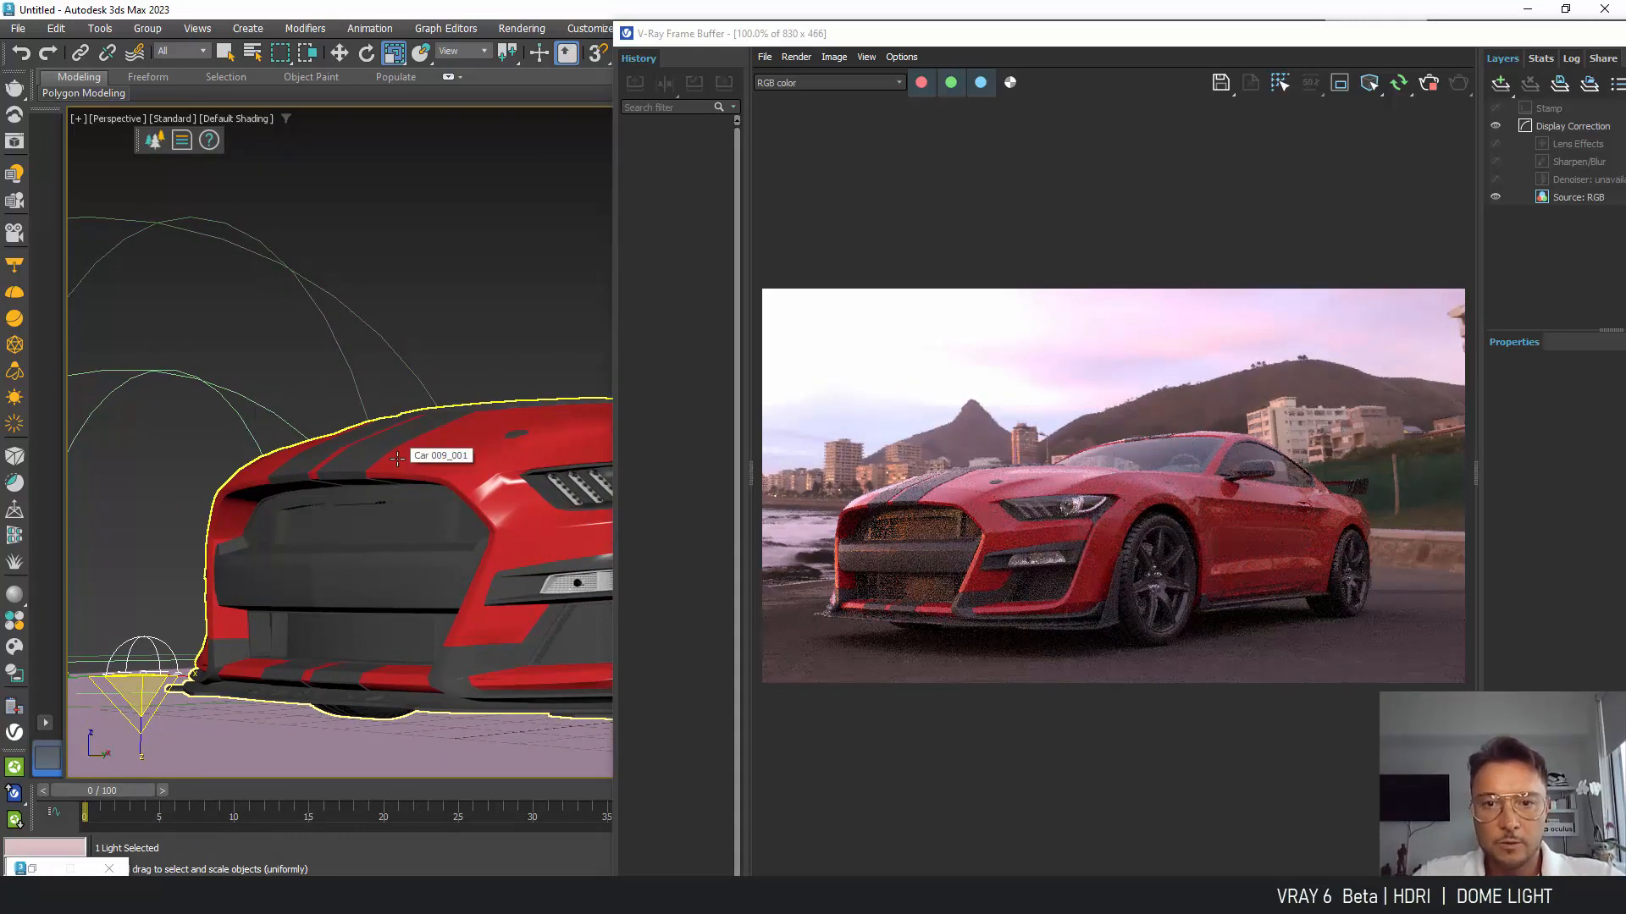
middle_click_drag(392, 467, 525, 473, "alt")
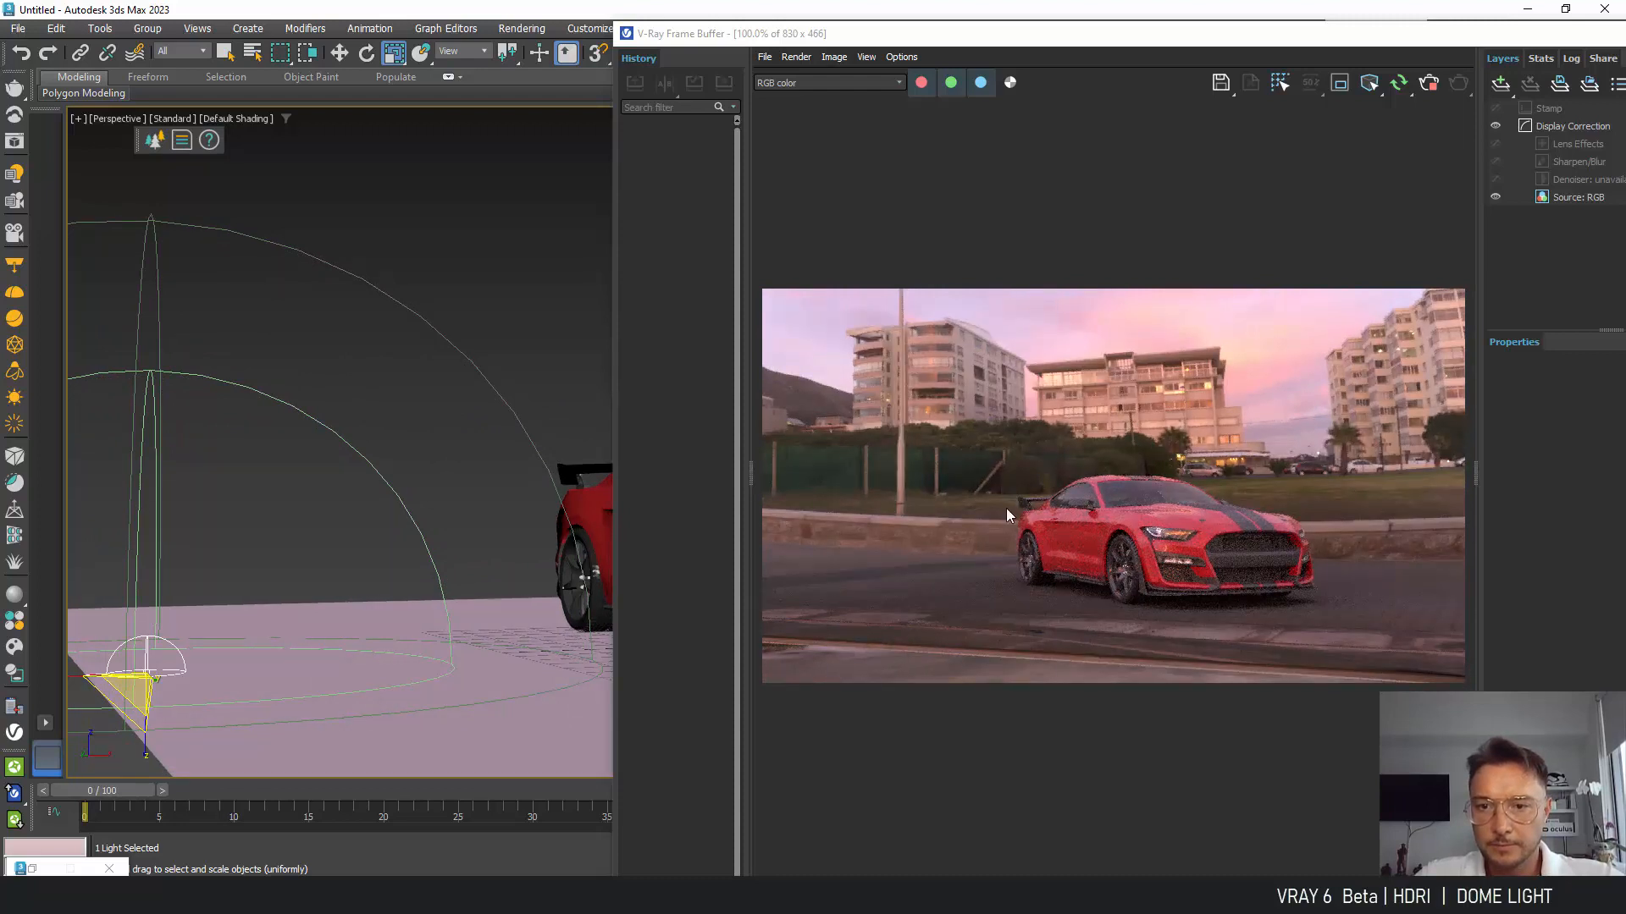
scroll(1059, 506, "up", 1)
scroll(1053, 514, "down", 1)
scroll(496, 455, "up", 2)
mouse_move(496, 456)
middle_mouse_down()
mouse_move(259, 412)
mouse_move(525, 477)
mouse_move(266, 475)
mouse_move(515, 450)
middle_mouse_up()
scroll(383, 457, "down", 2)
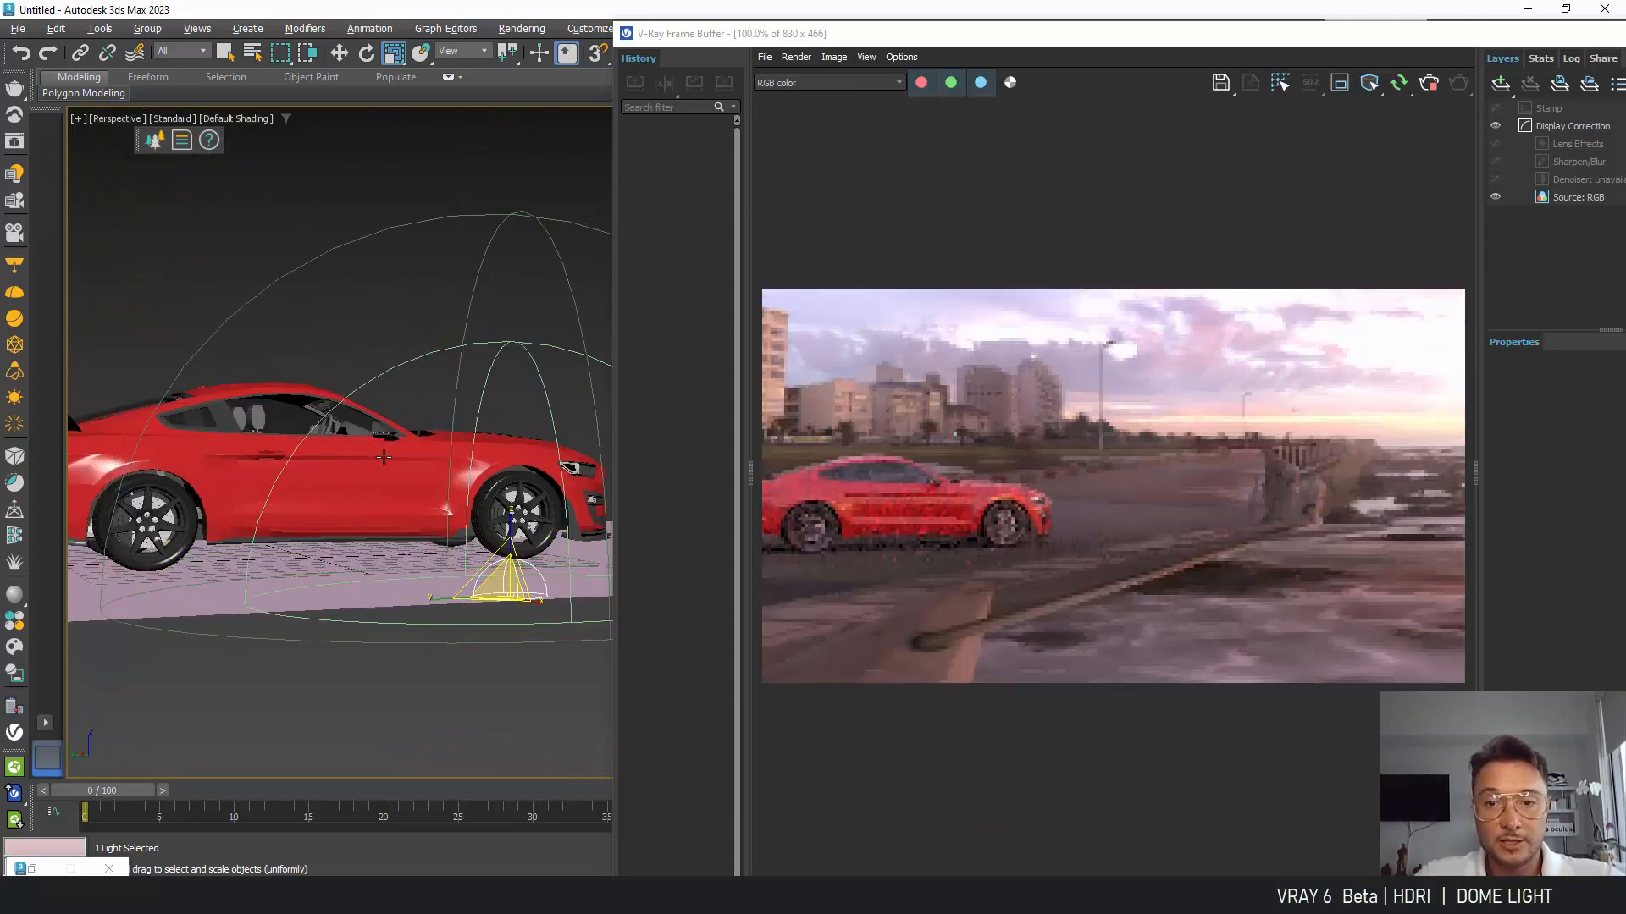
Step: Frame the car from its rear corner and check its lighting and ground contact in the render
middle_click_drag(383, 457, 453, 467, "alt")
middle_click_drag(300, 445, 698, 517)
scroll(601, 475, "down", 2)
scroll(601, 476, "up", 2)
scroll(598, 477, "up", 4)
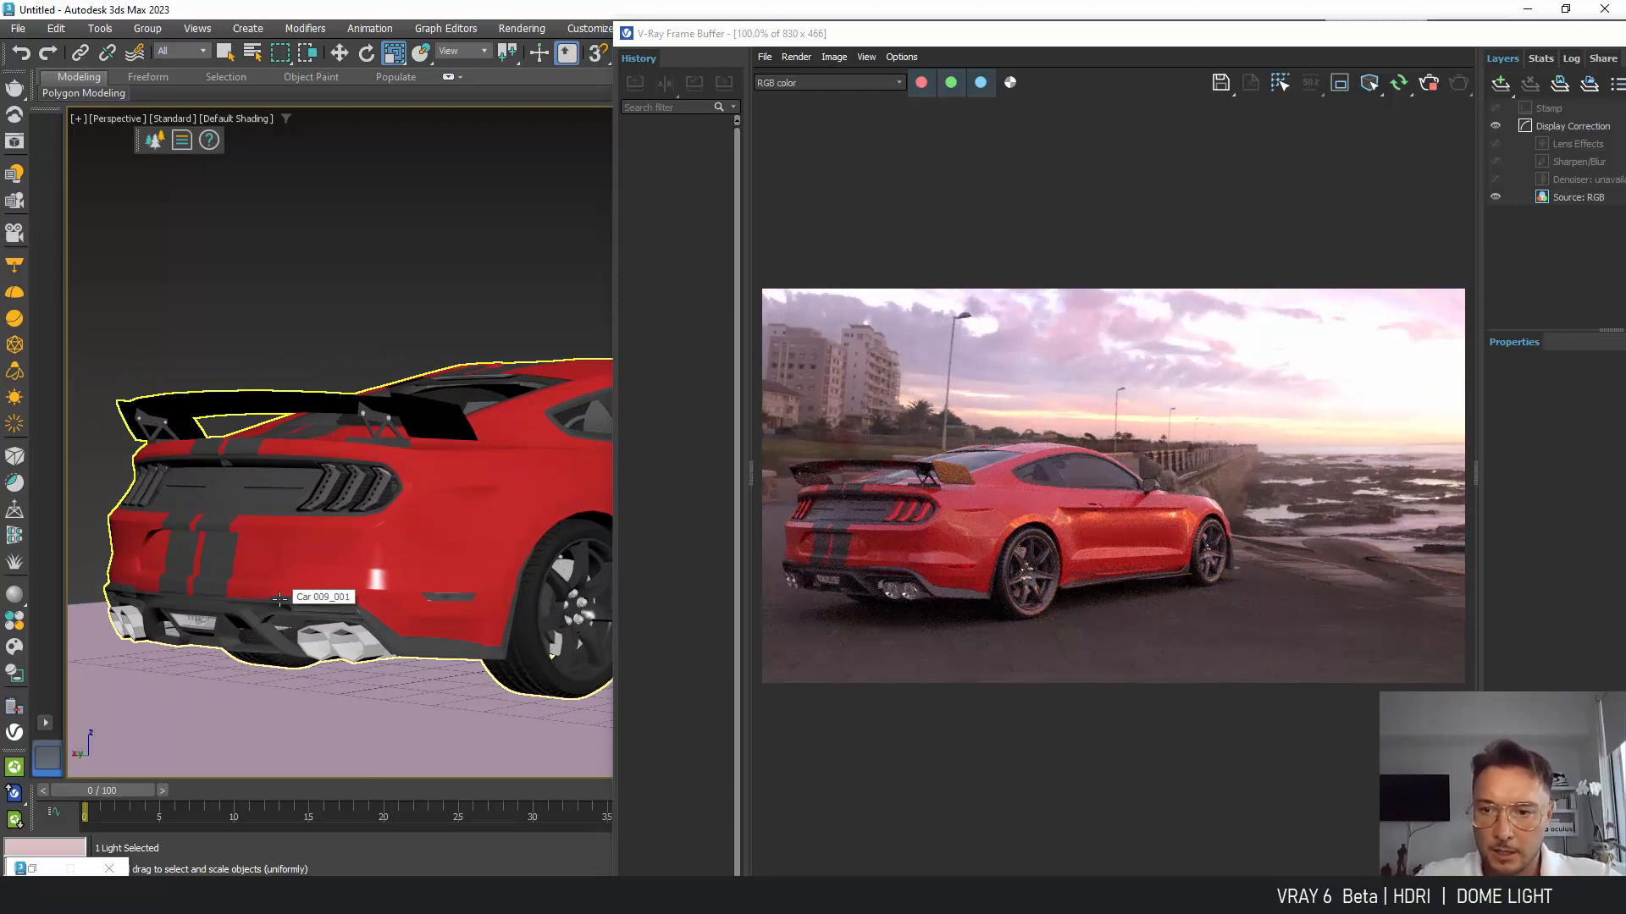
Step: Replace the dome light's HDR image with venice_sunrise_8k.exr and clear the material editor out of the way
left_click_drag(1079, 42, 1083, 119)
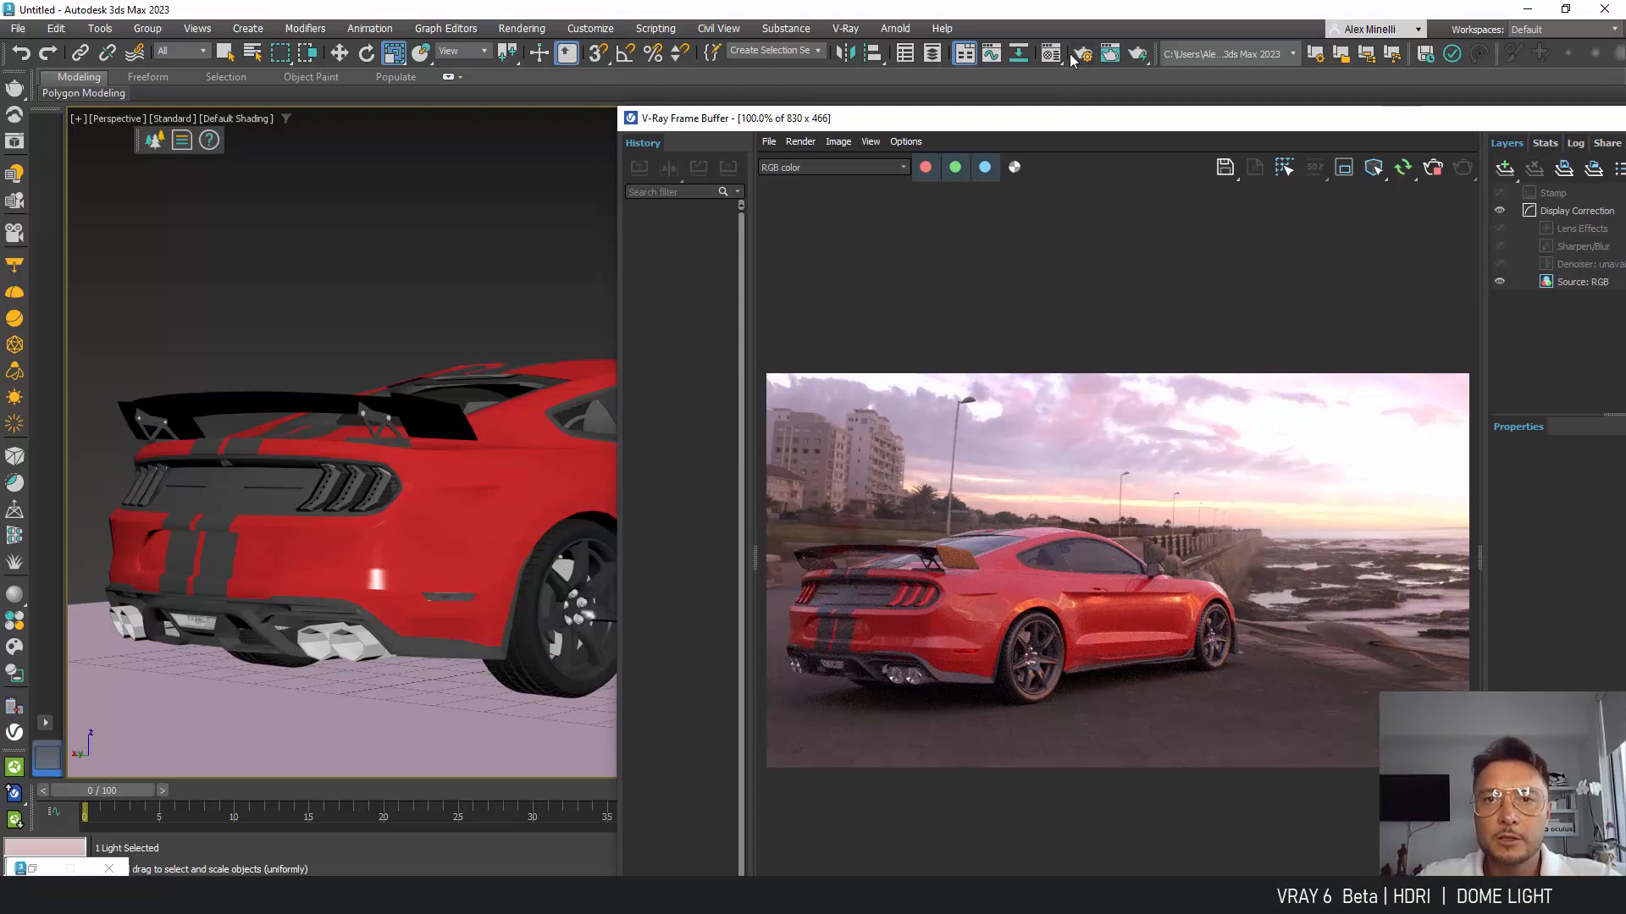
left_click(1084, 53)
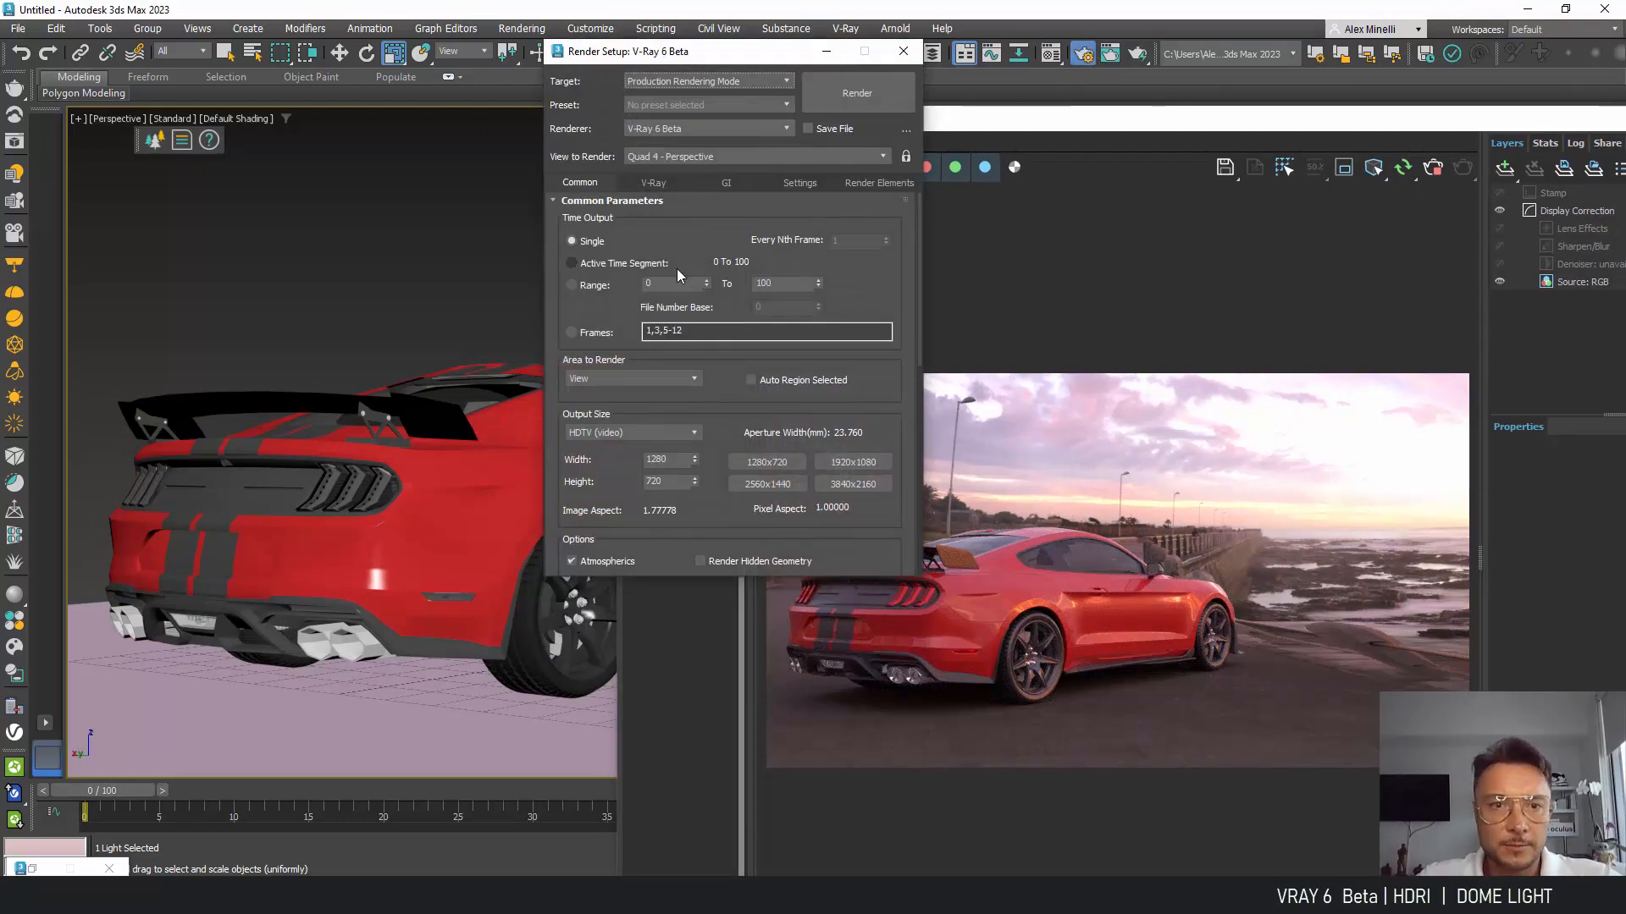
left_click(1084, 53)
left_click(1051, 53)
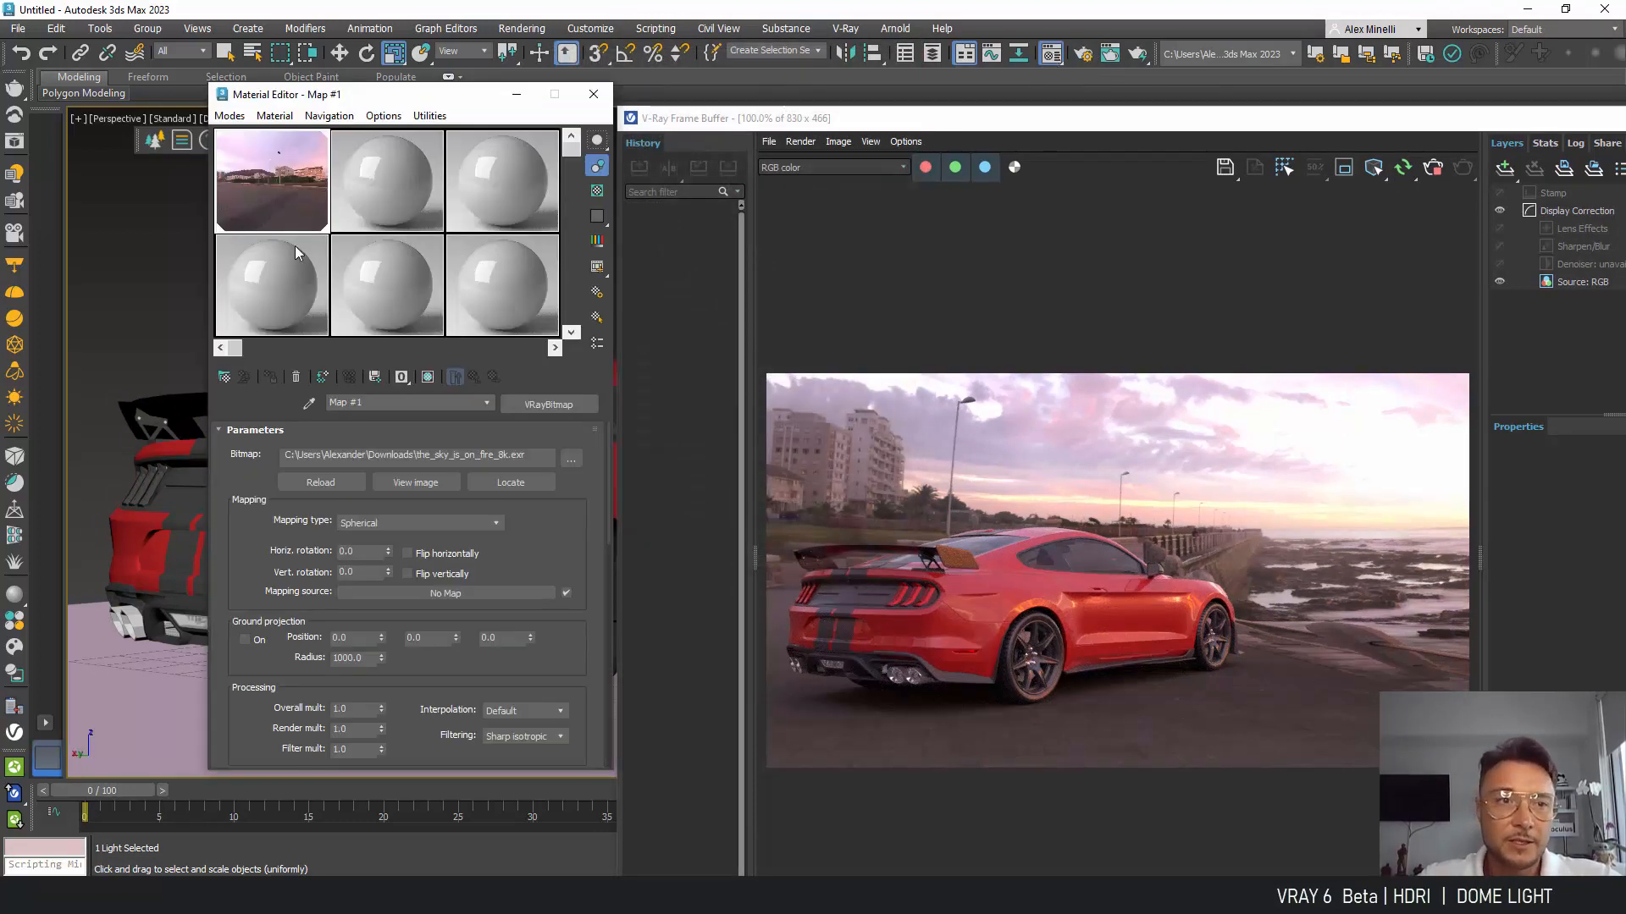
left_click(573, 461)
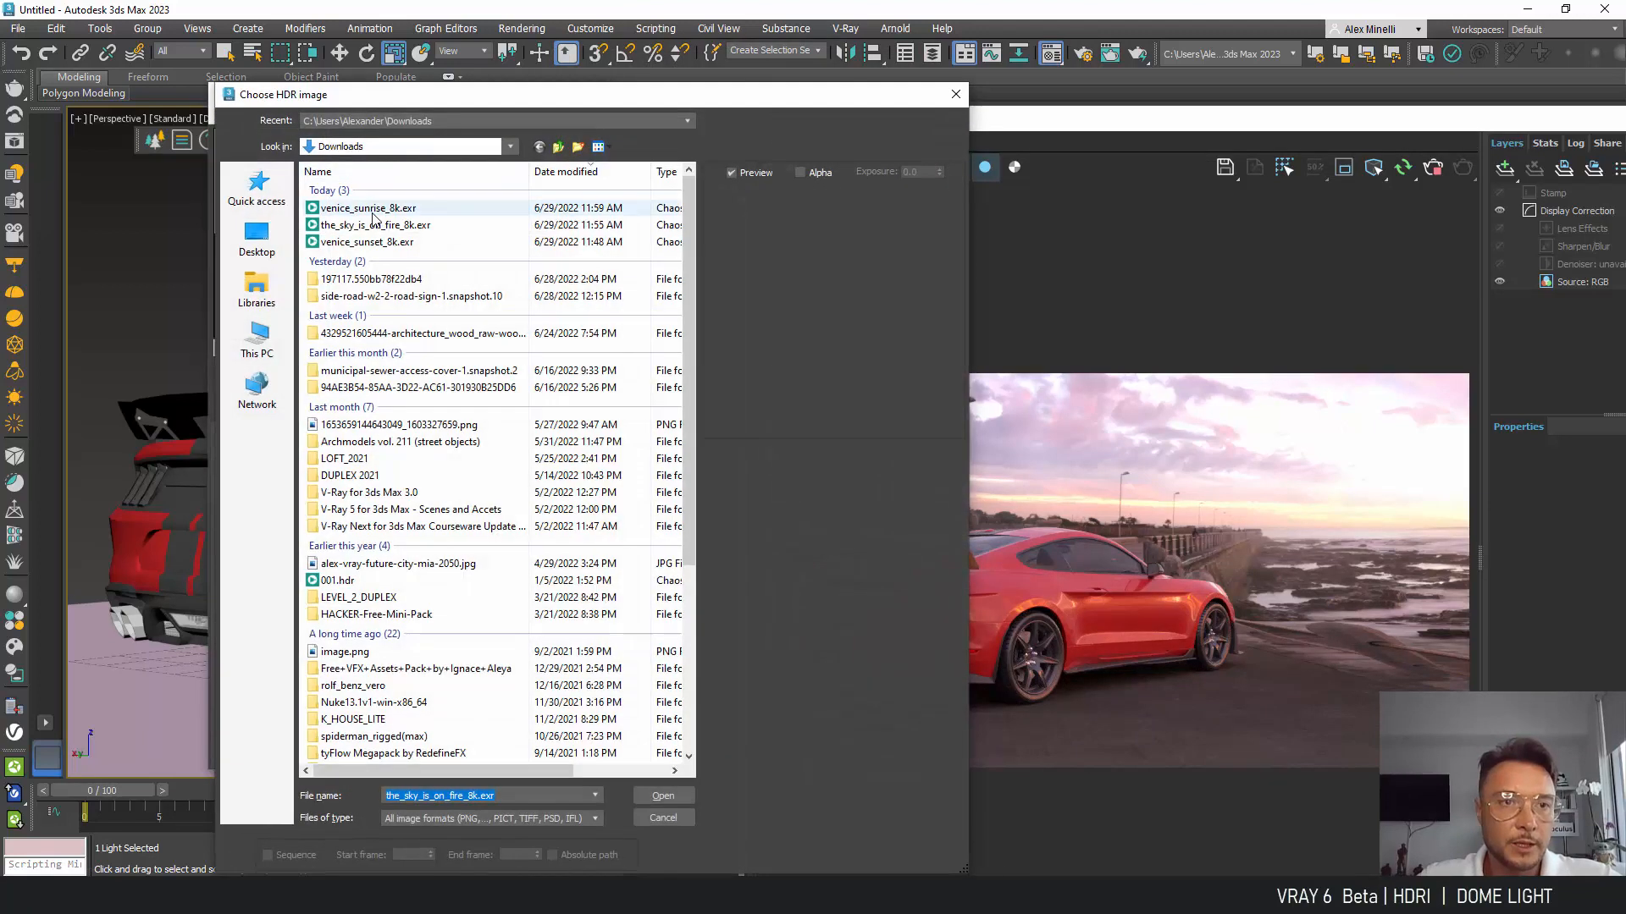
left_click(664, 796)
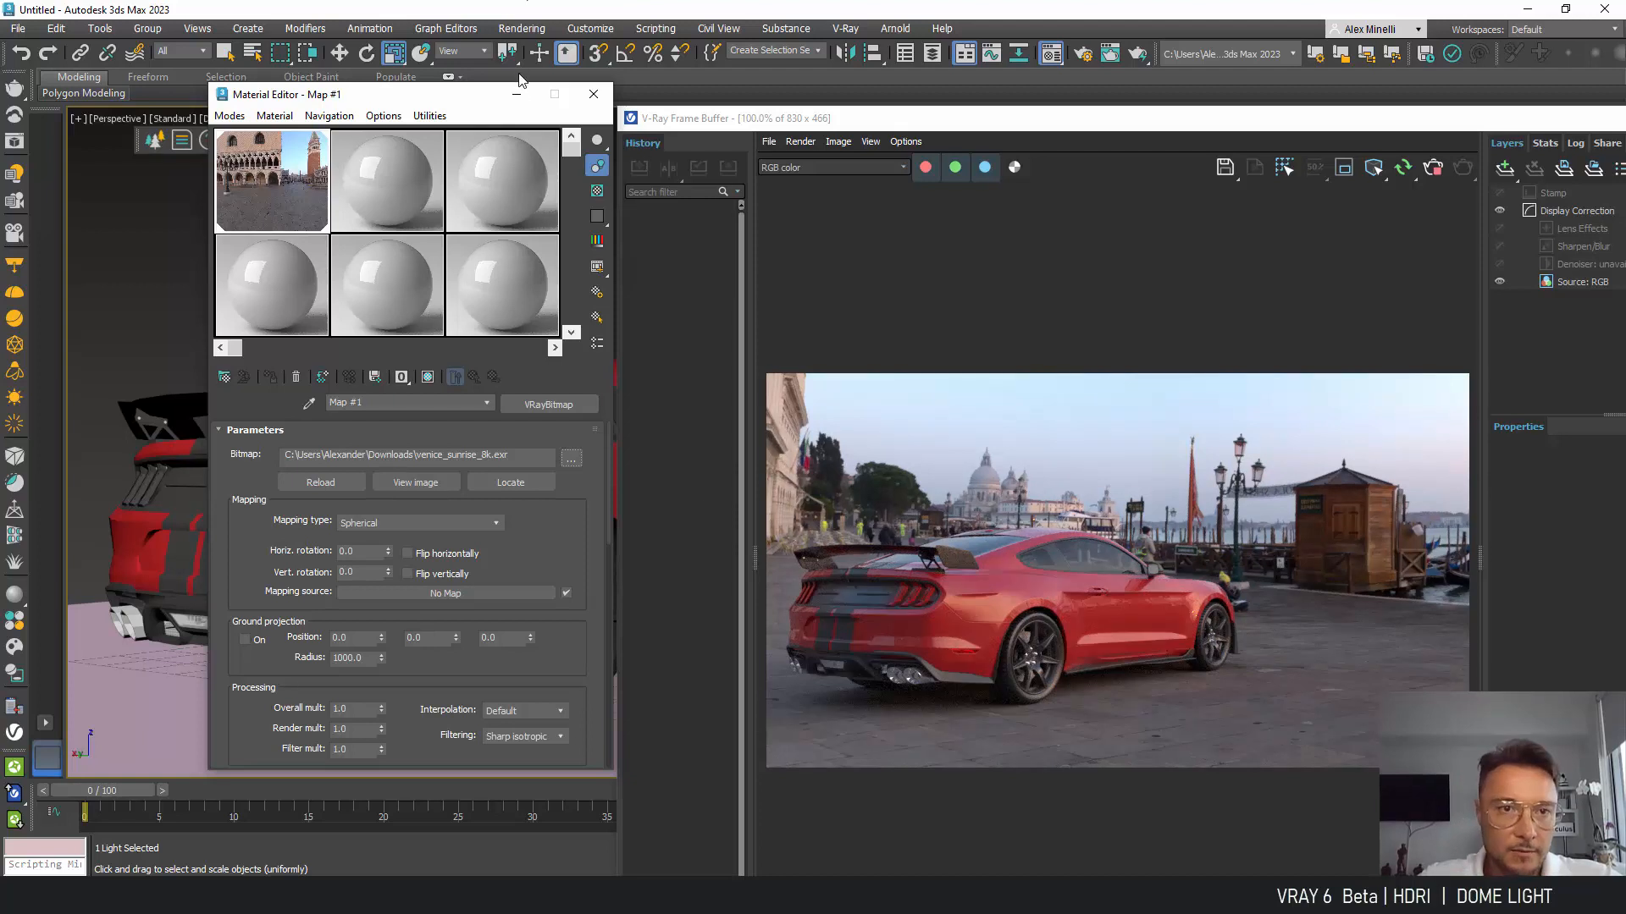
left_click(517, 94)
Step: View the car from the front and move the dome light along the X axis toward the car
middle_click_drag(550, 474, 302, 468, "alt")
middle_click_drag(408, 474, 254, 471, "alt")
scroll(312, 479, "down", 3)
scroll(428, 498, "up", 3)
middle_click_drag(429, 498, 287, 471)
scroll(401, 478, "down", 3)
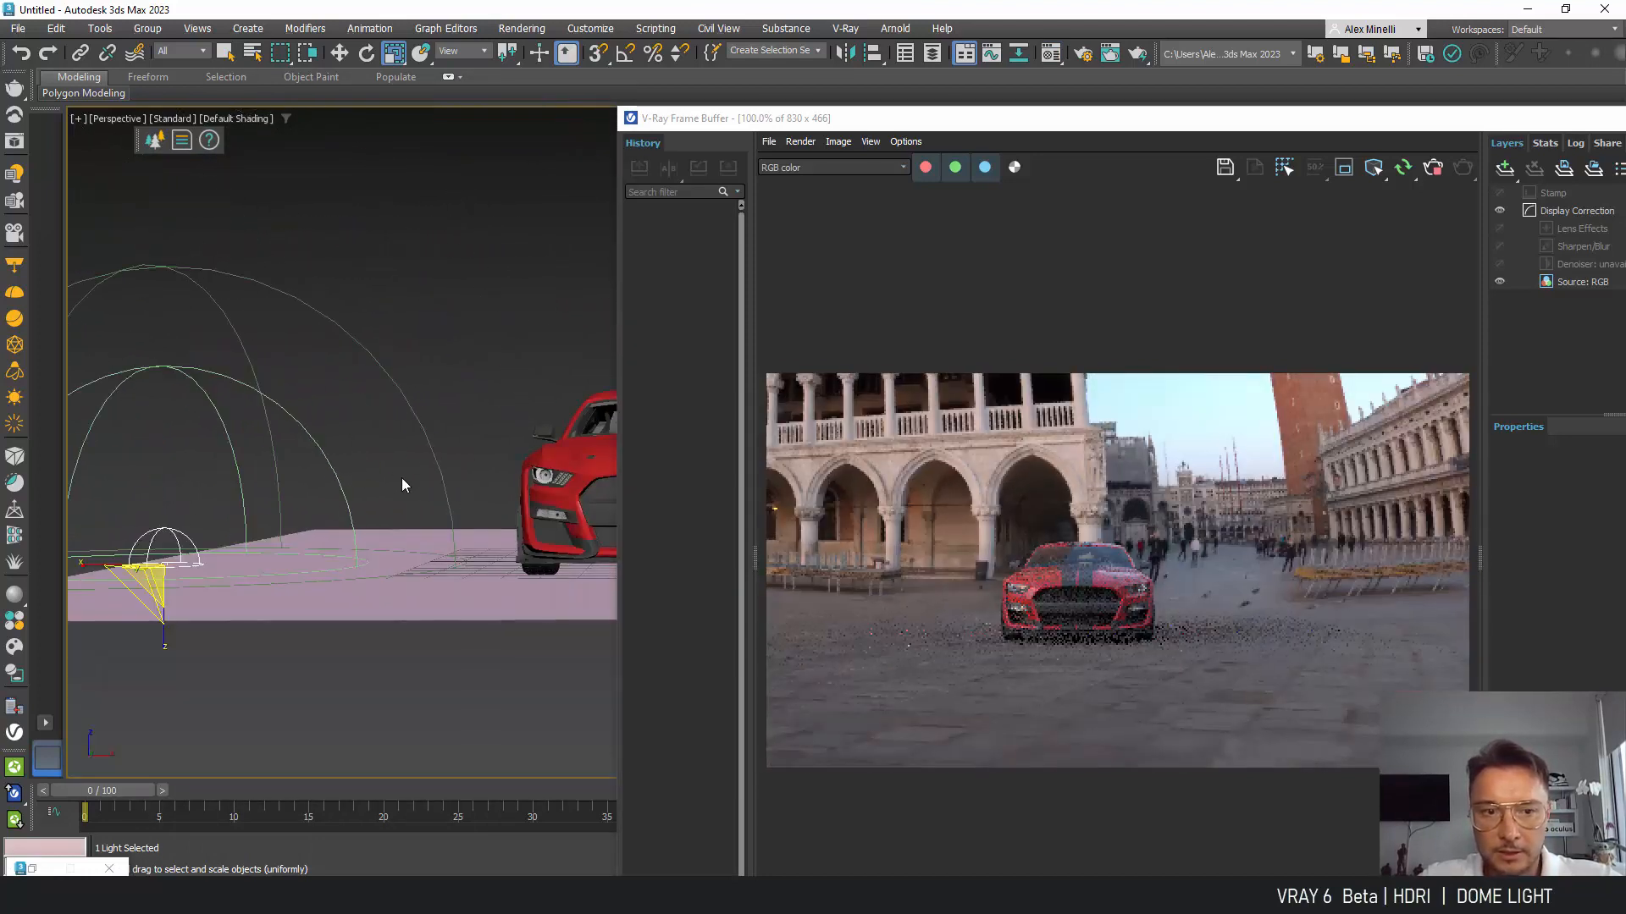
left_click_drag(219, 567, 269, 566)
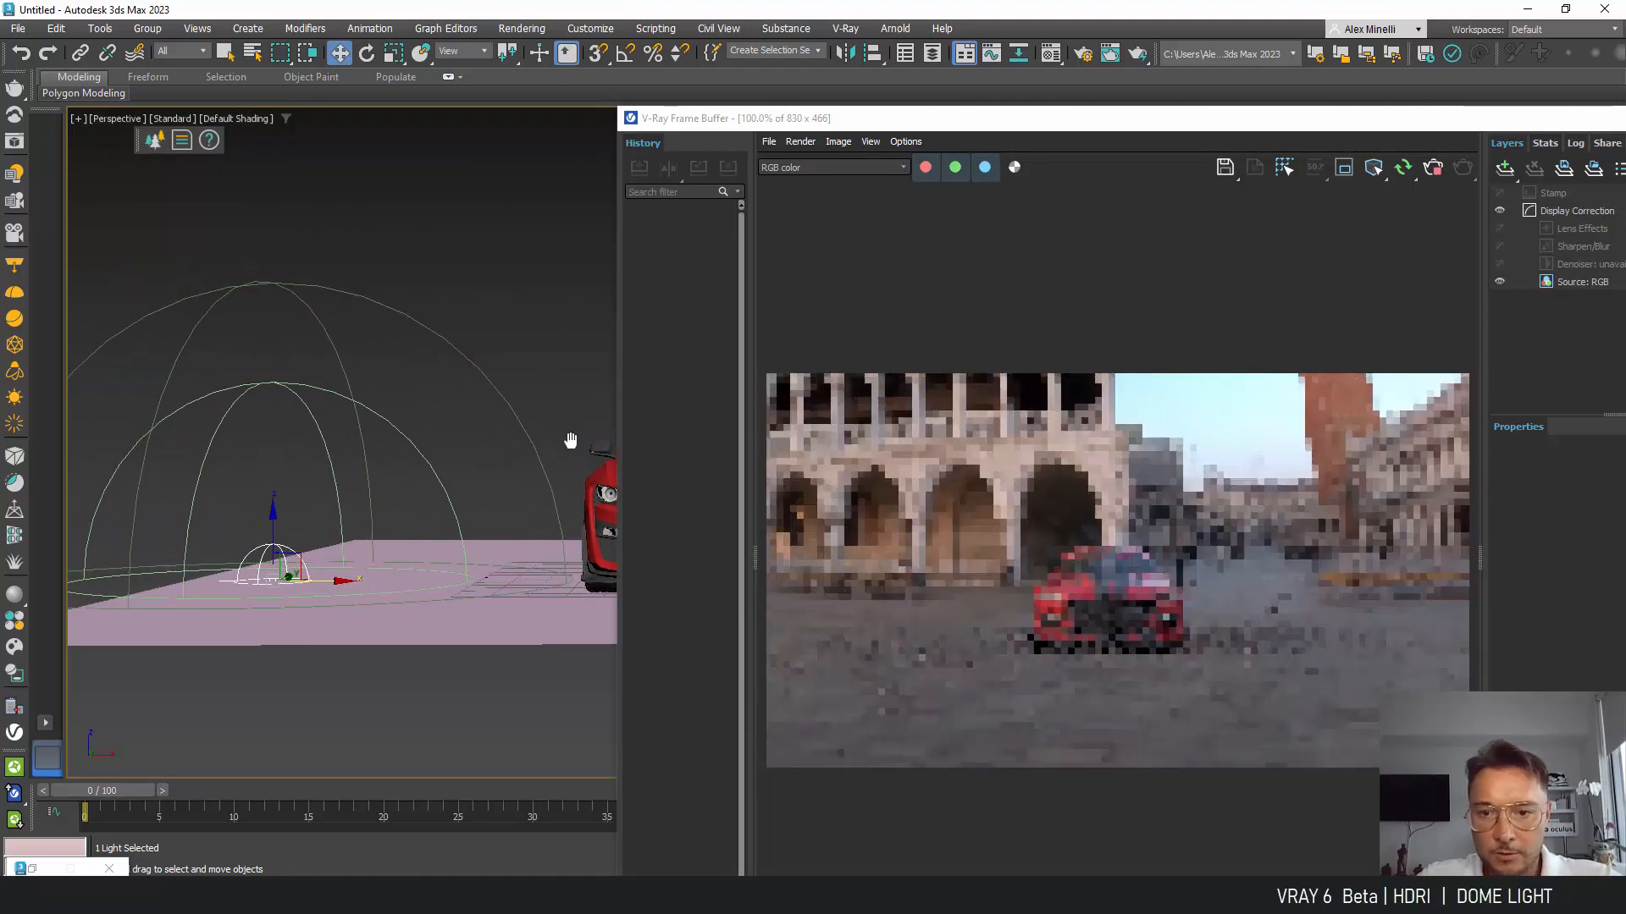
Step: Check the car's placement on the plaza in the render from a close front corner and from the side
scroll(571, 447, "up", 3)
middle_click_drag(570, 458, 554, 423, "alt")
scroll(578, 456, "up", 2)
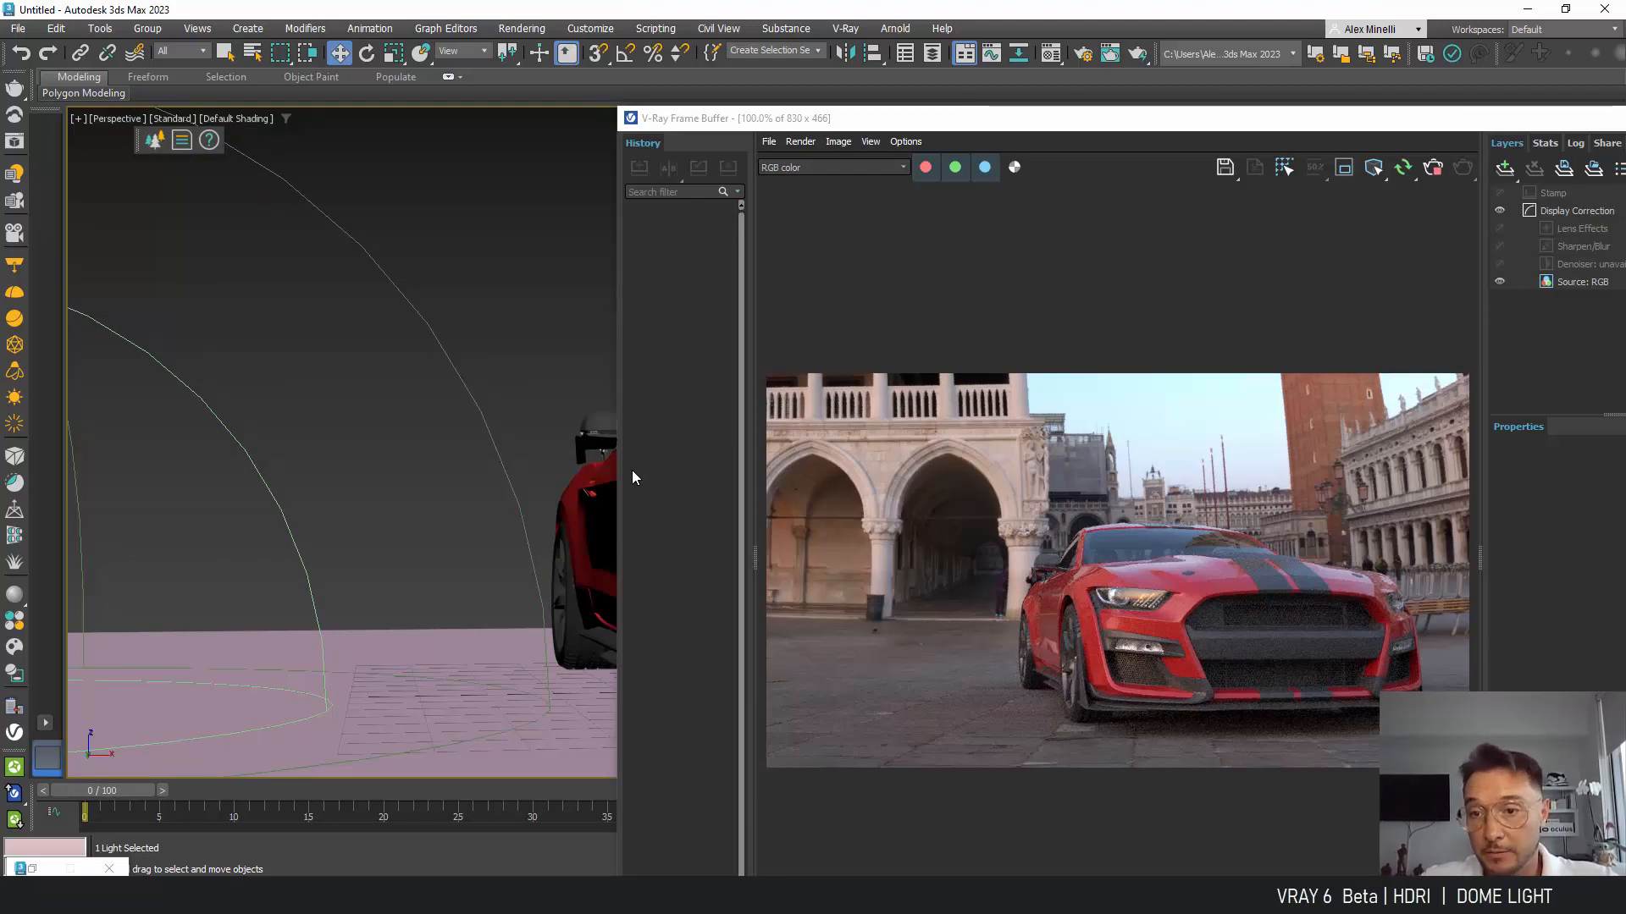
middle_click_drag(524, 465, 472, 463, "alt")
middle_click_drag(479, 452, 727, 525, "alt")
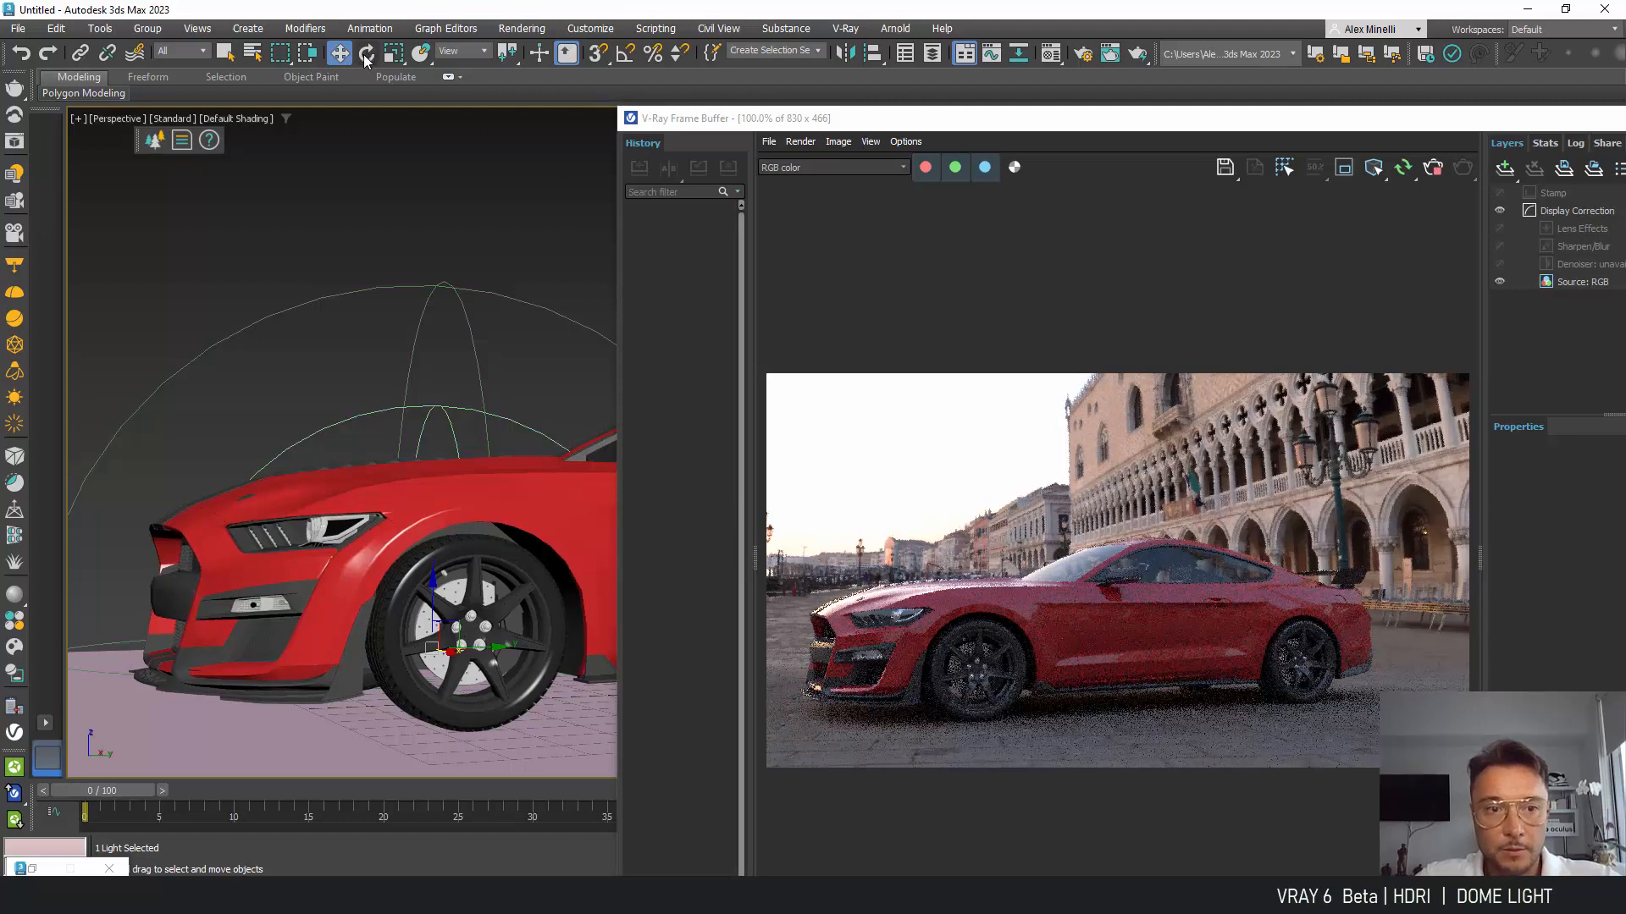
Step: Rotate the dome light about the Z axis by about -43 degrees and frame the car from its front corner
left_click_drag(423, 662, 332, 650)
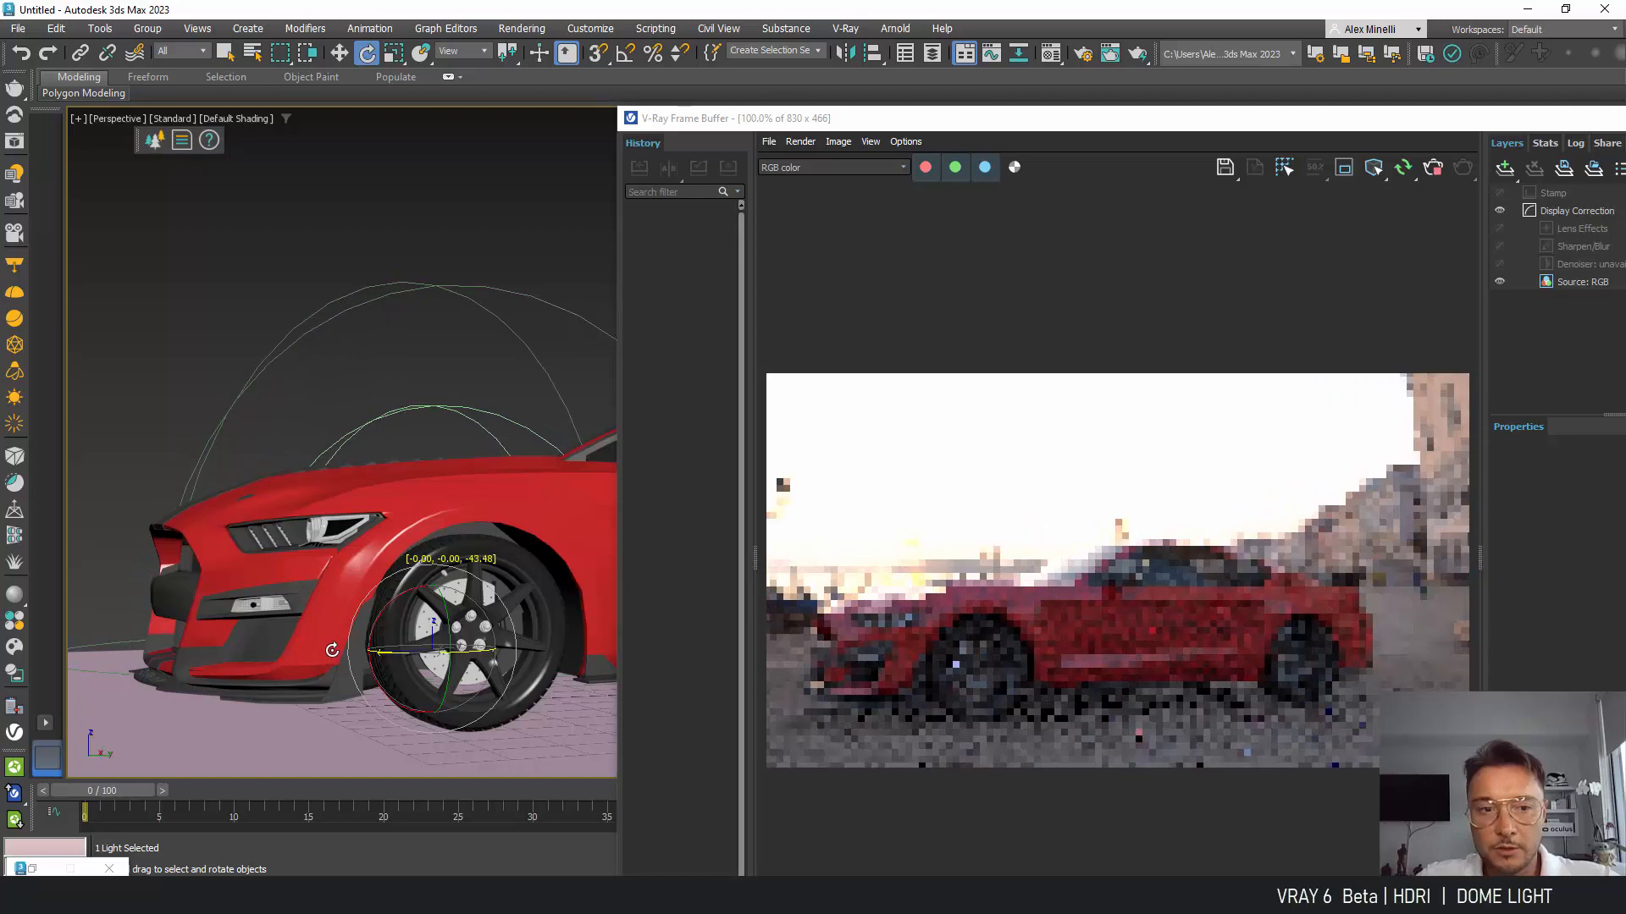
middle_click_drag(399, 581, 272, 498, "alt")
scroll(410, 551, "up", 3)
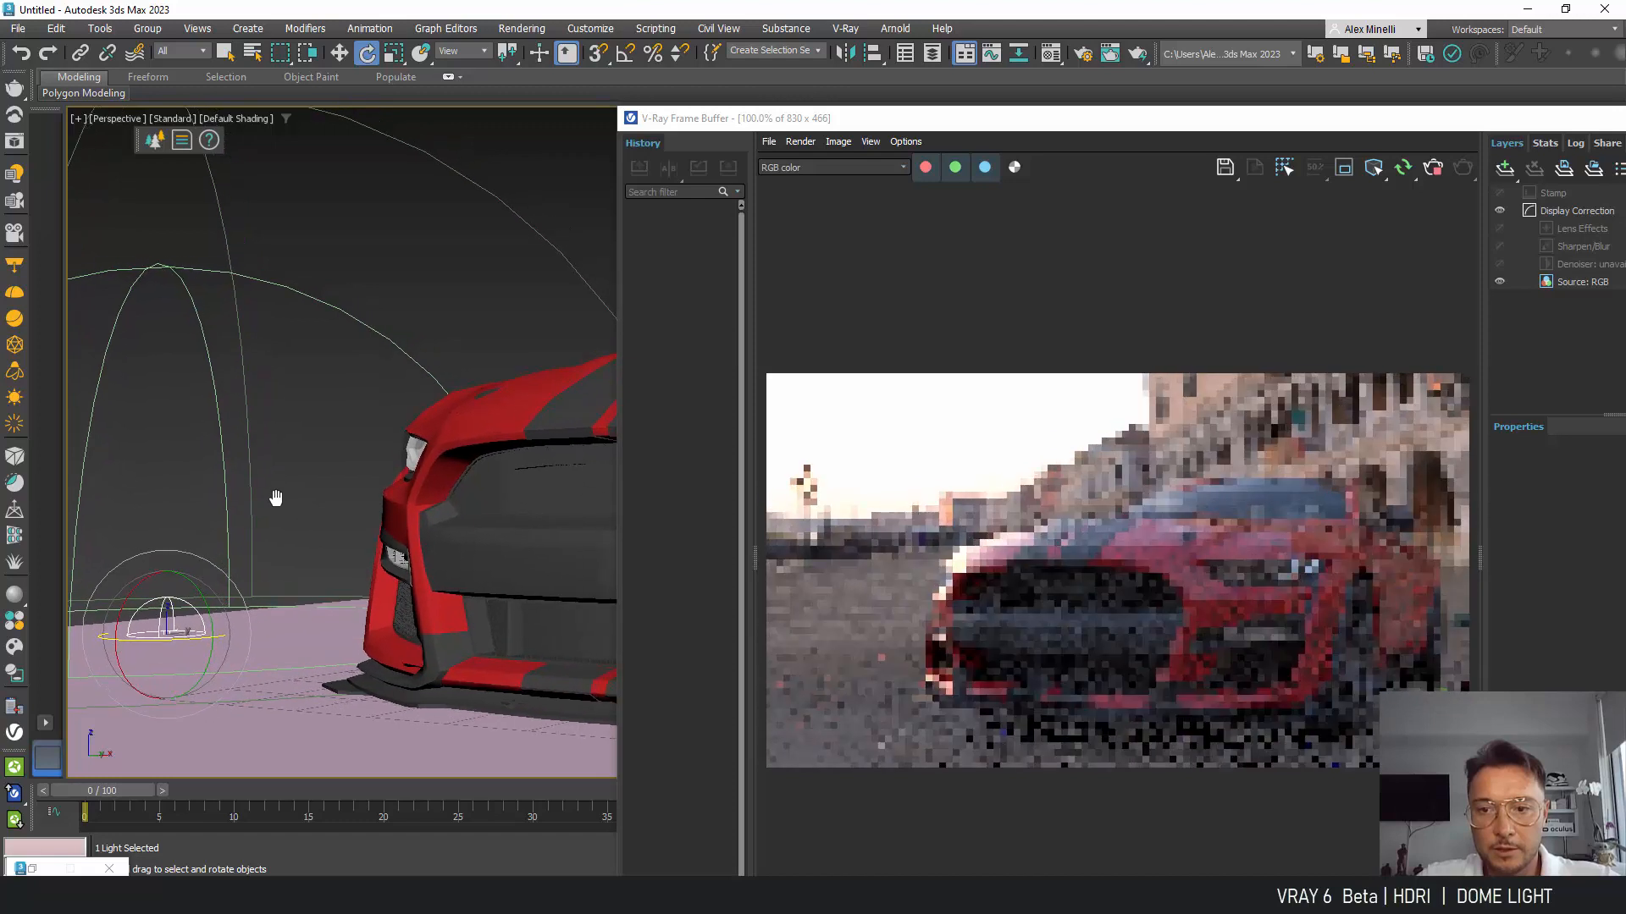